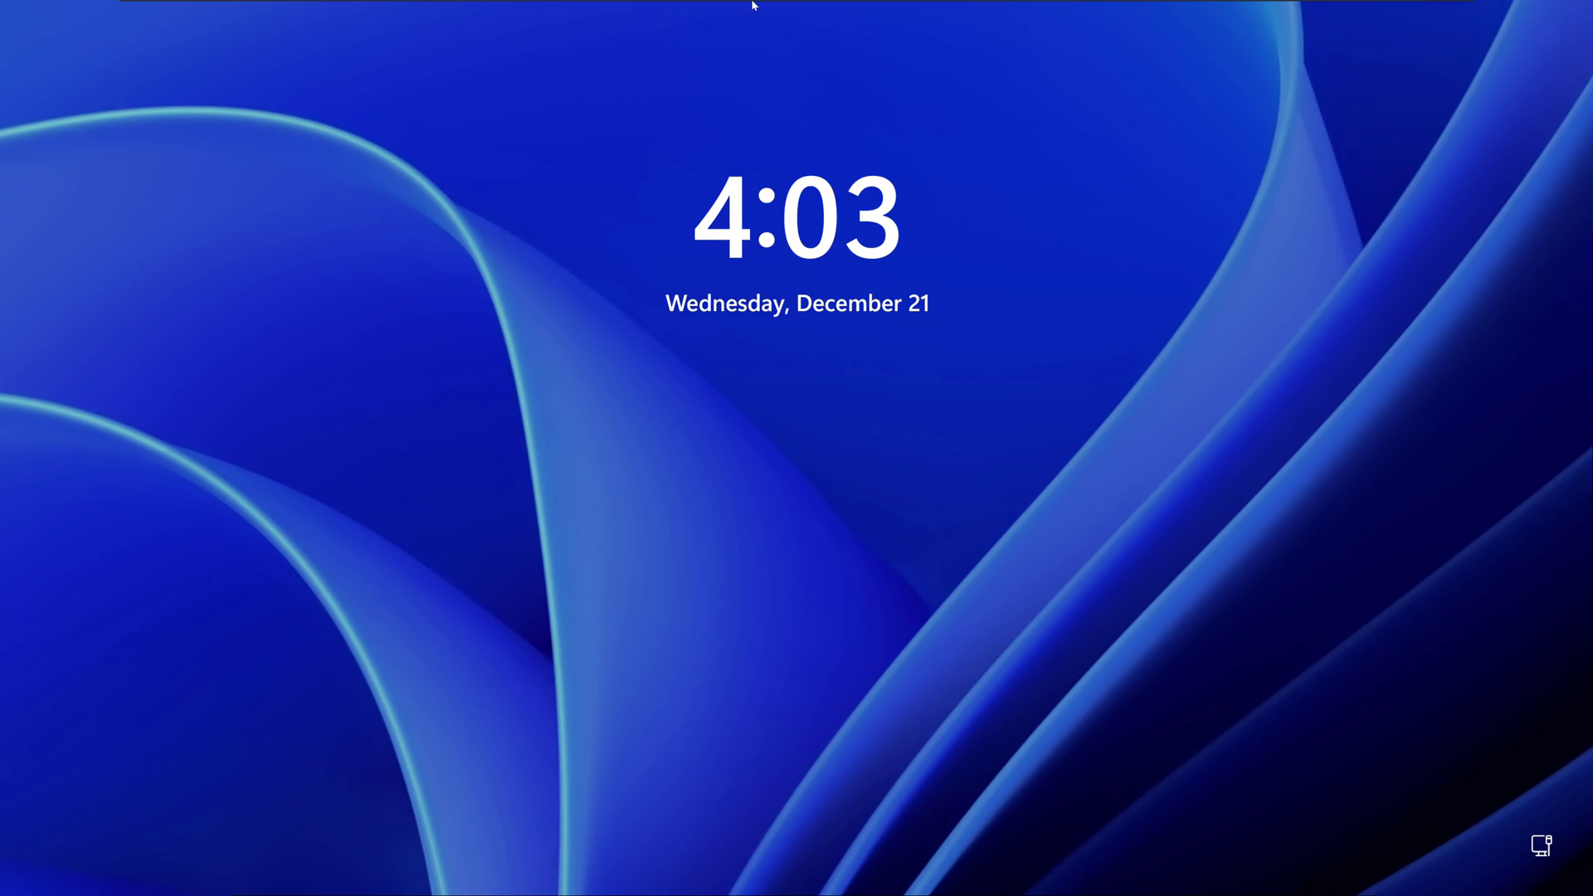
- Switch to the Windows Server 2022 virtual machine and open Local Disk (C:) in File Explorer
{"action": "mouse_move", "coordinate": [755, 5]}
{"action": "mouse_move", "coordinate": [594, 17]}
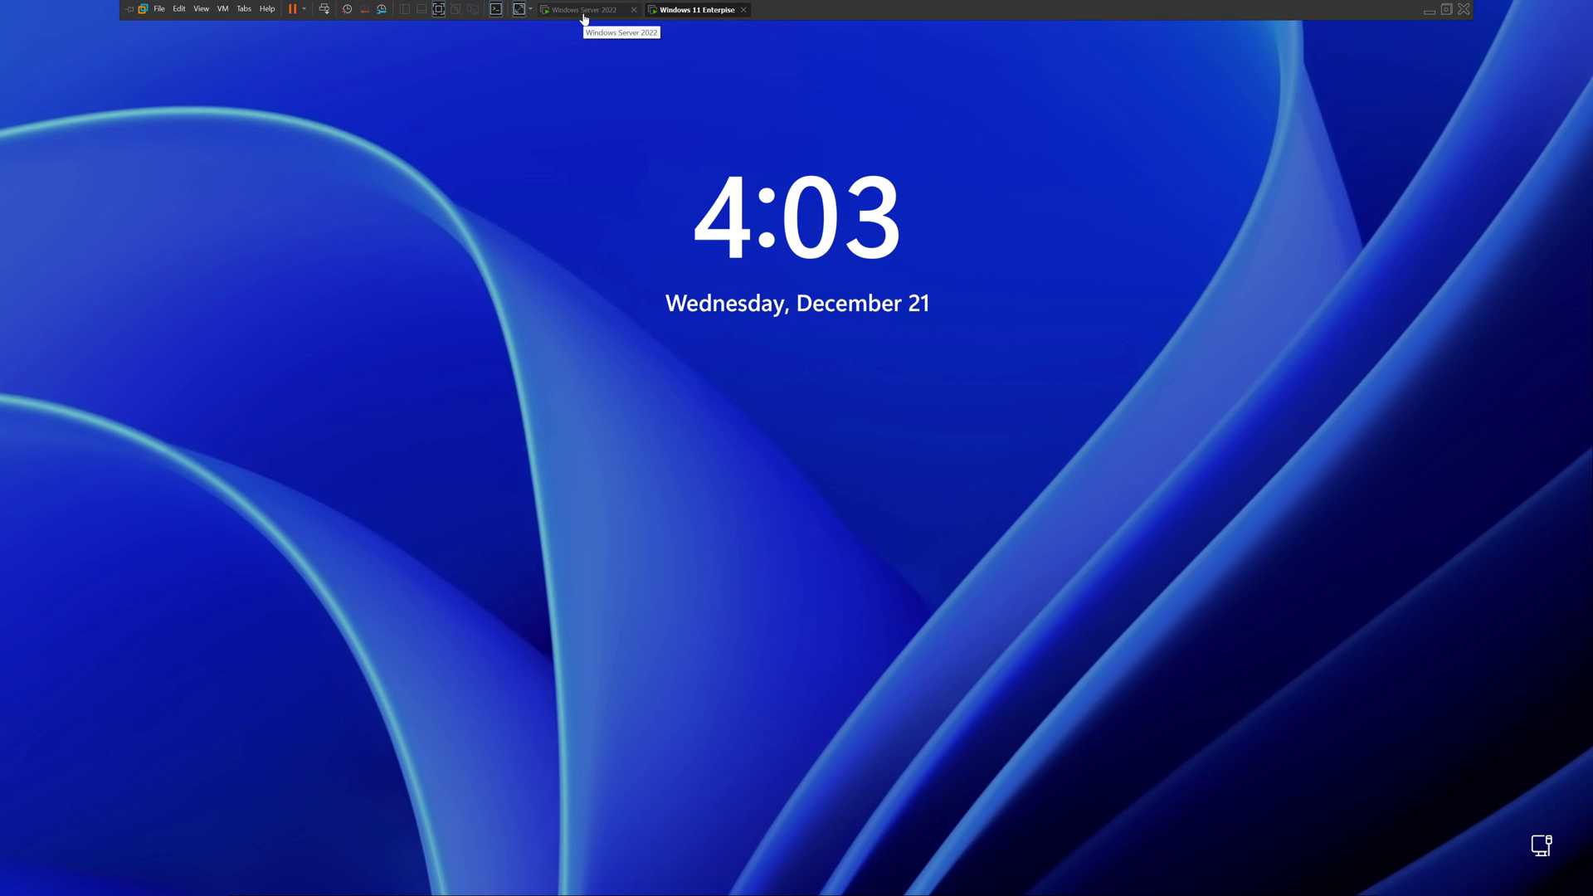
{"action": "left_click", "coordinate": [584, 15]}
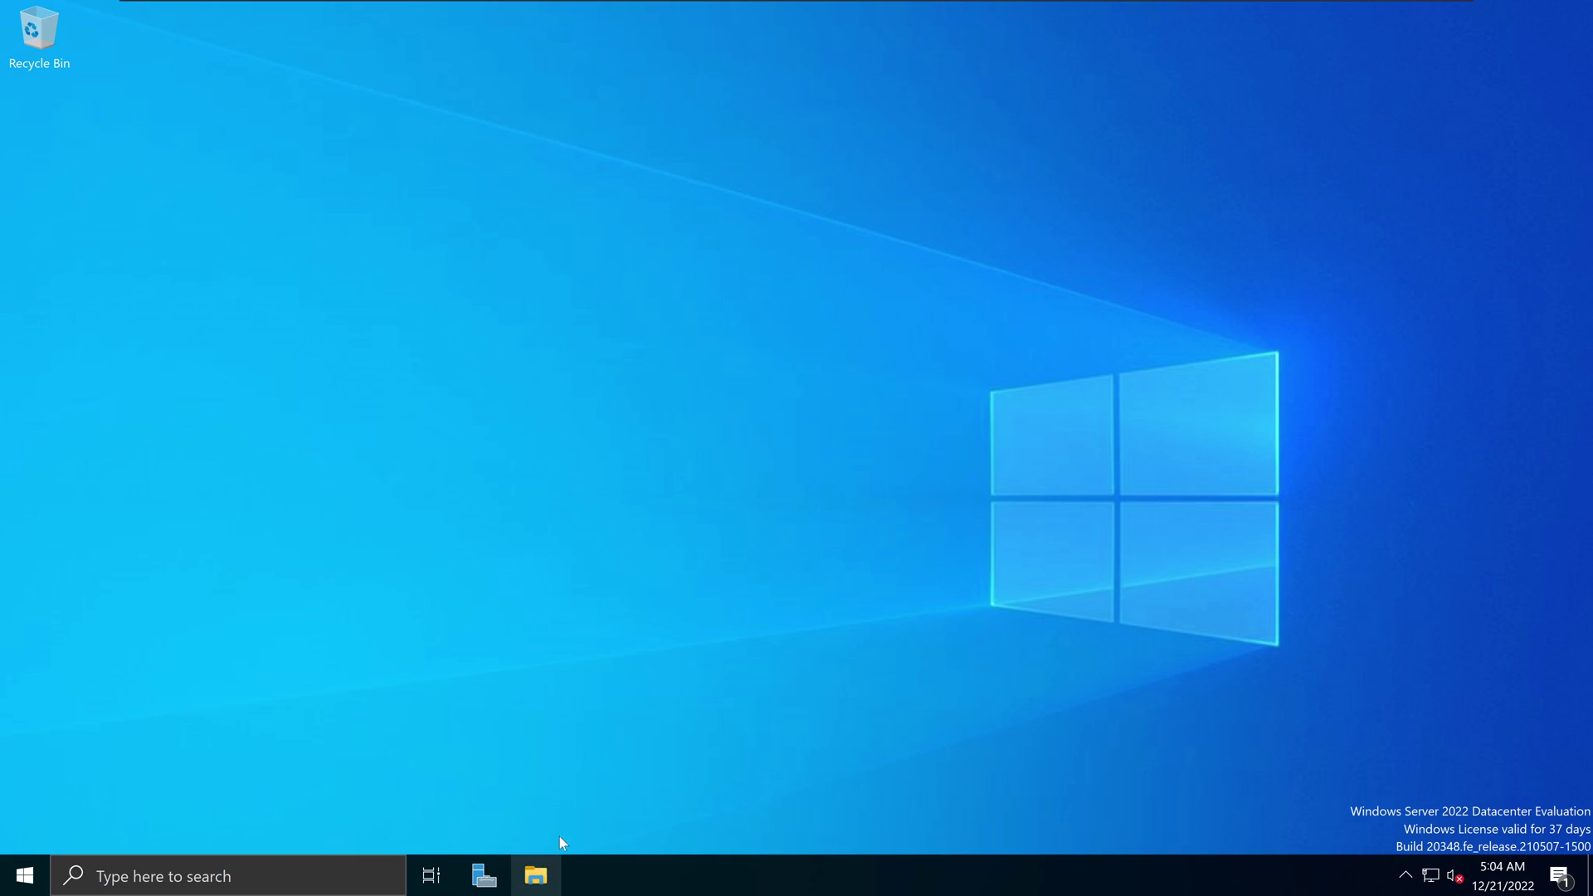
{"action": "left_click", "coordinate": [536, 876]}
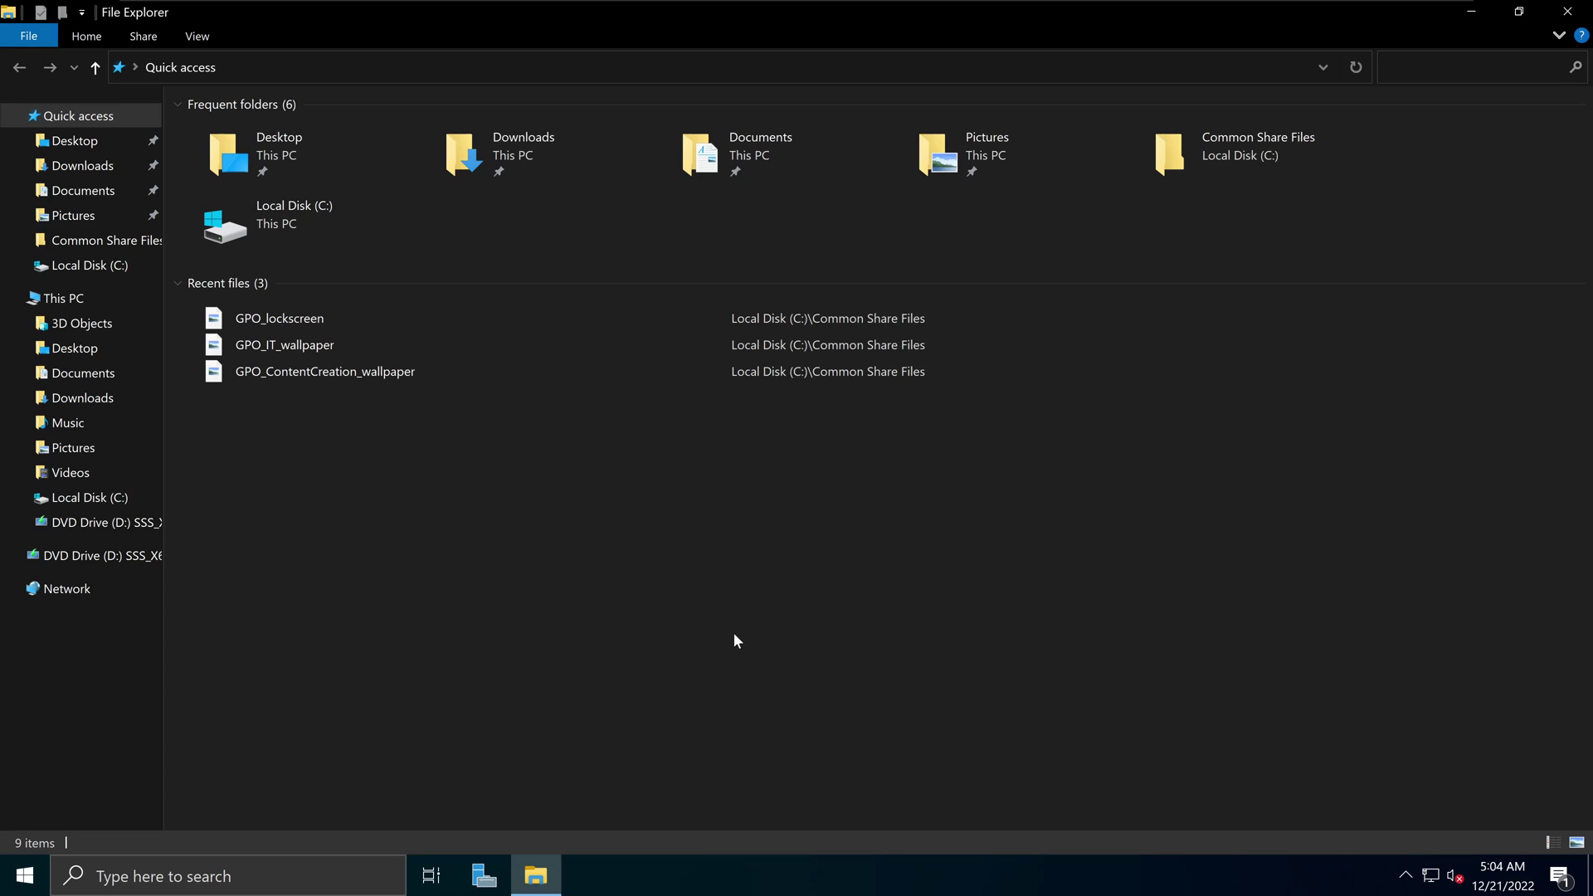
{"action": "left_click", "coordinate": [98, 299]}
{"action": "double_click", "coordinate": [335, 308]}
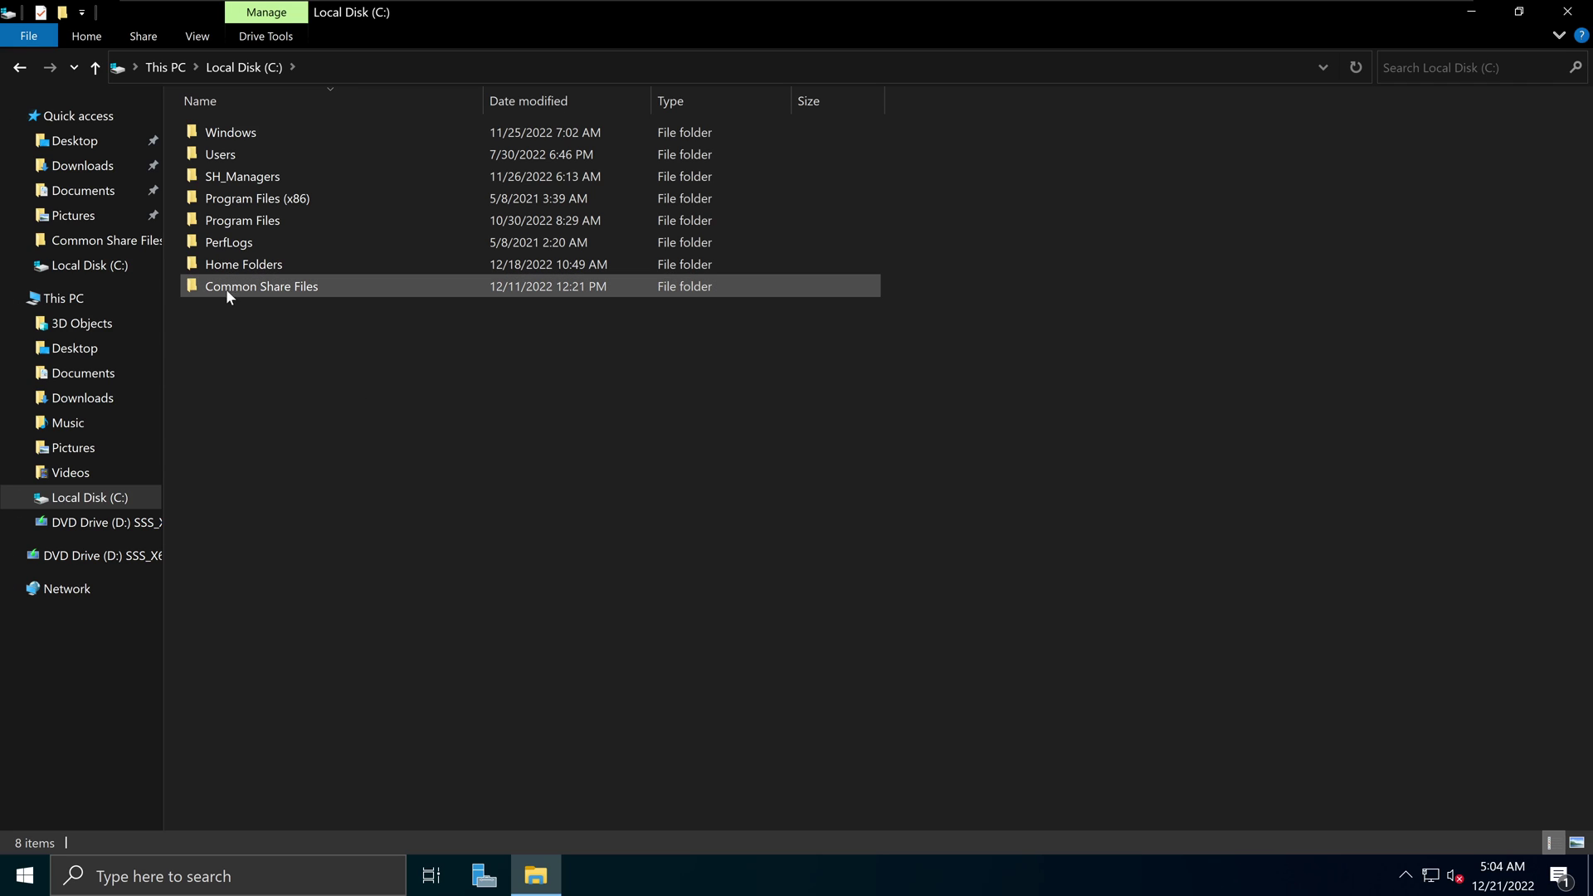
- Open the sharing properties of the Common Share Files folder and copy its network path
{"action": "left_click", "coordinate": [310, 287]}
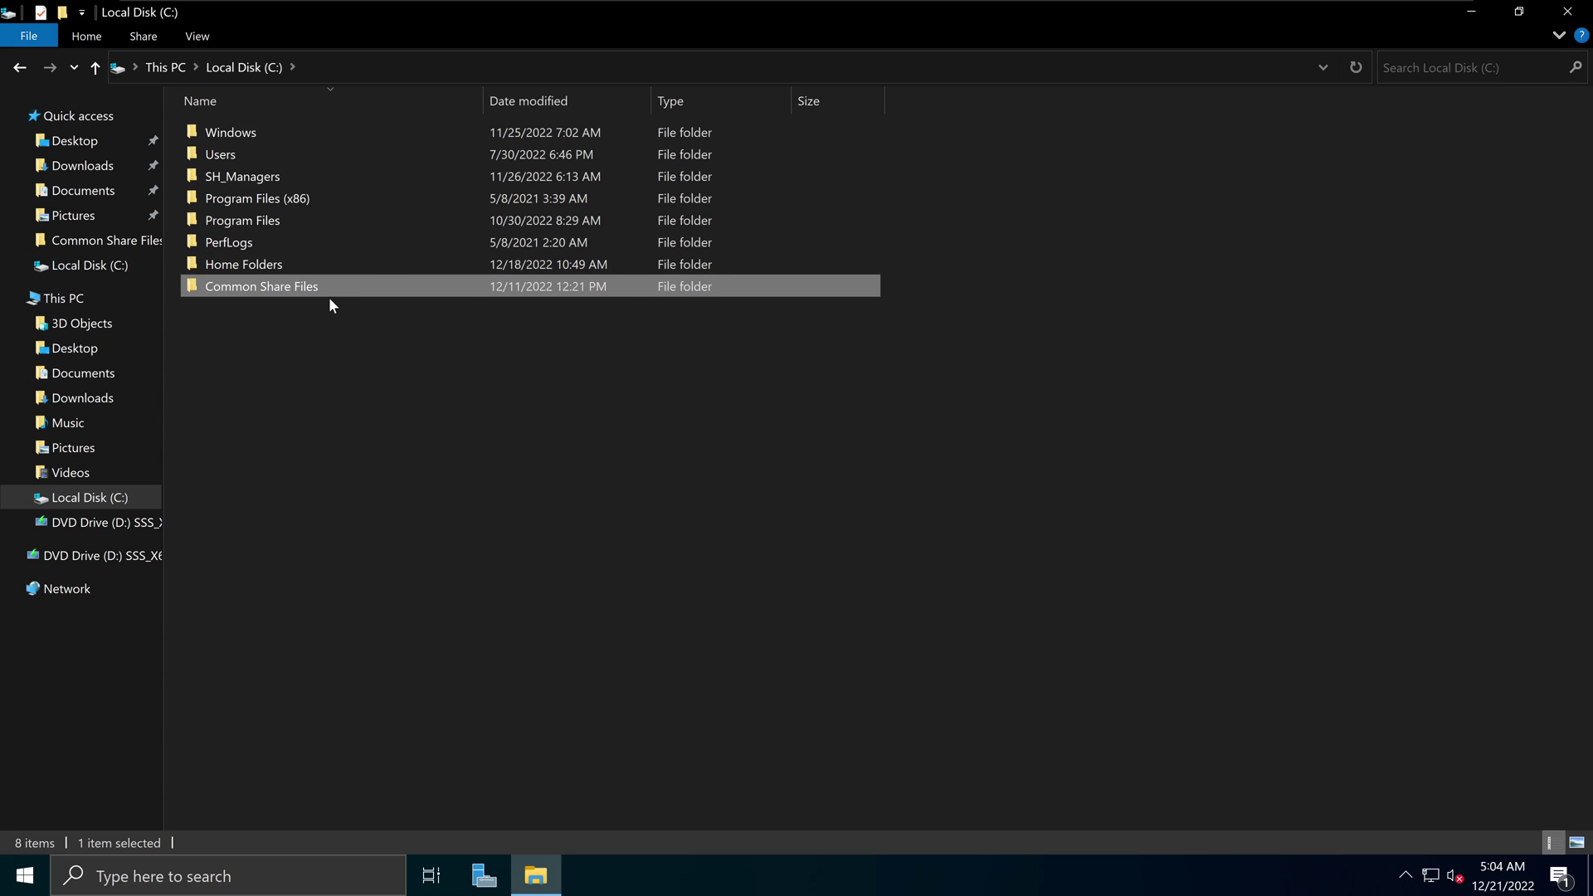
{"action": "right_click", "coordinate": [305, 289]}
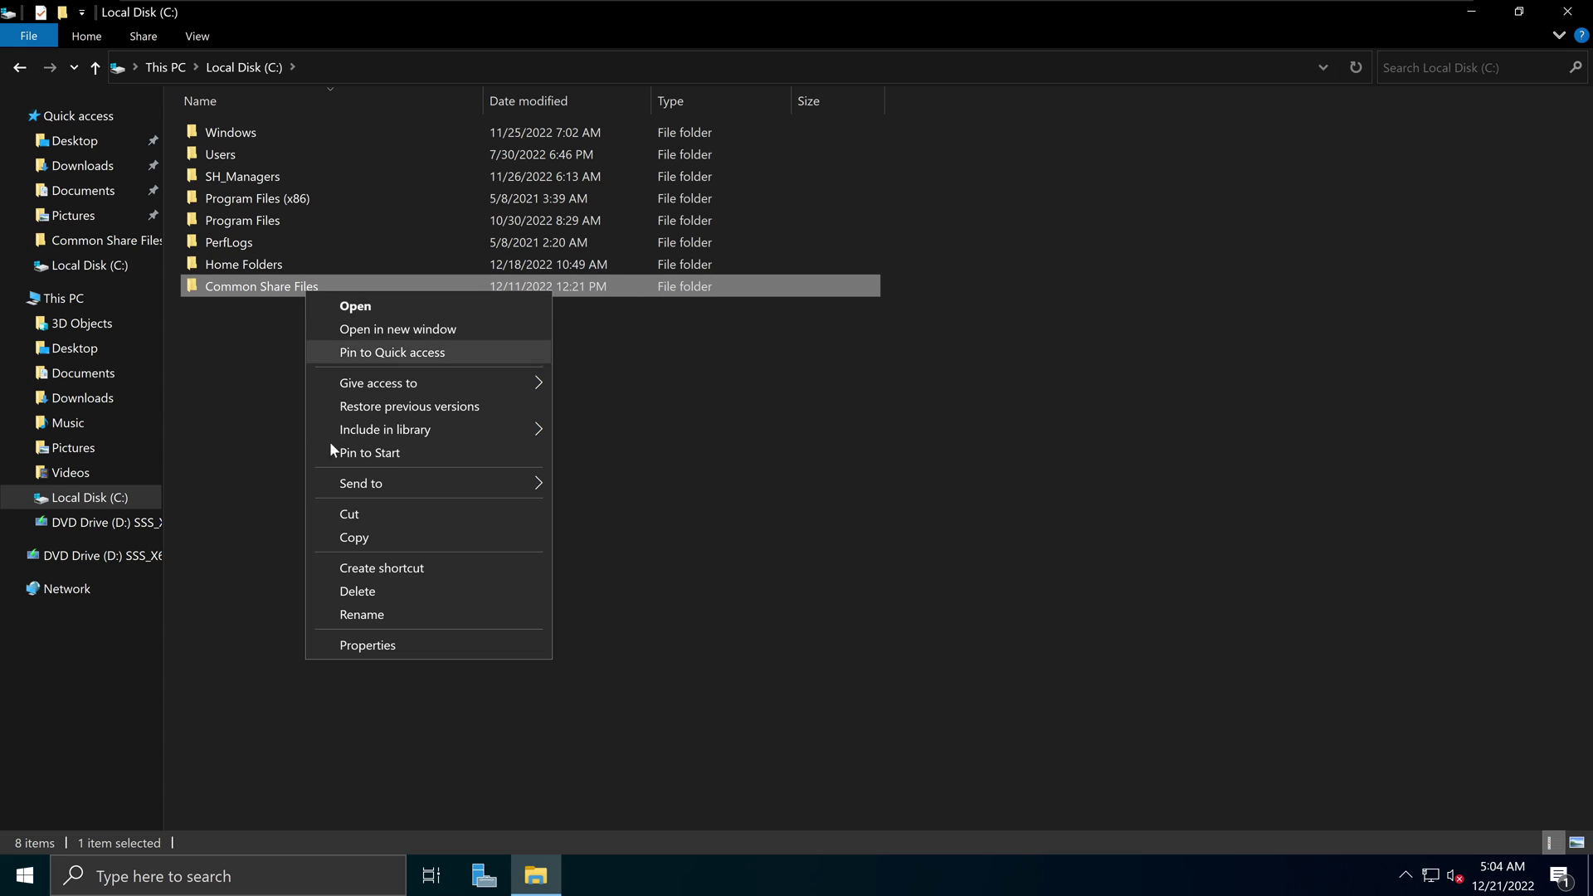
{"action": "left_click", "coordinate": [366, 644]}
{"action": "left_click_drag", "start_coordinate": [730, 361], "coordinate": [610, 251]}
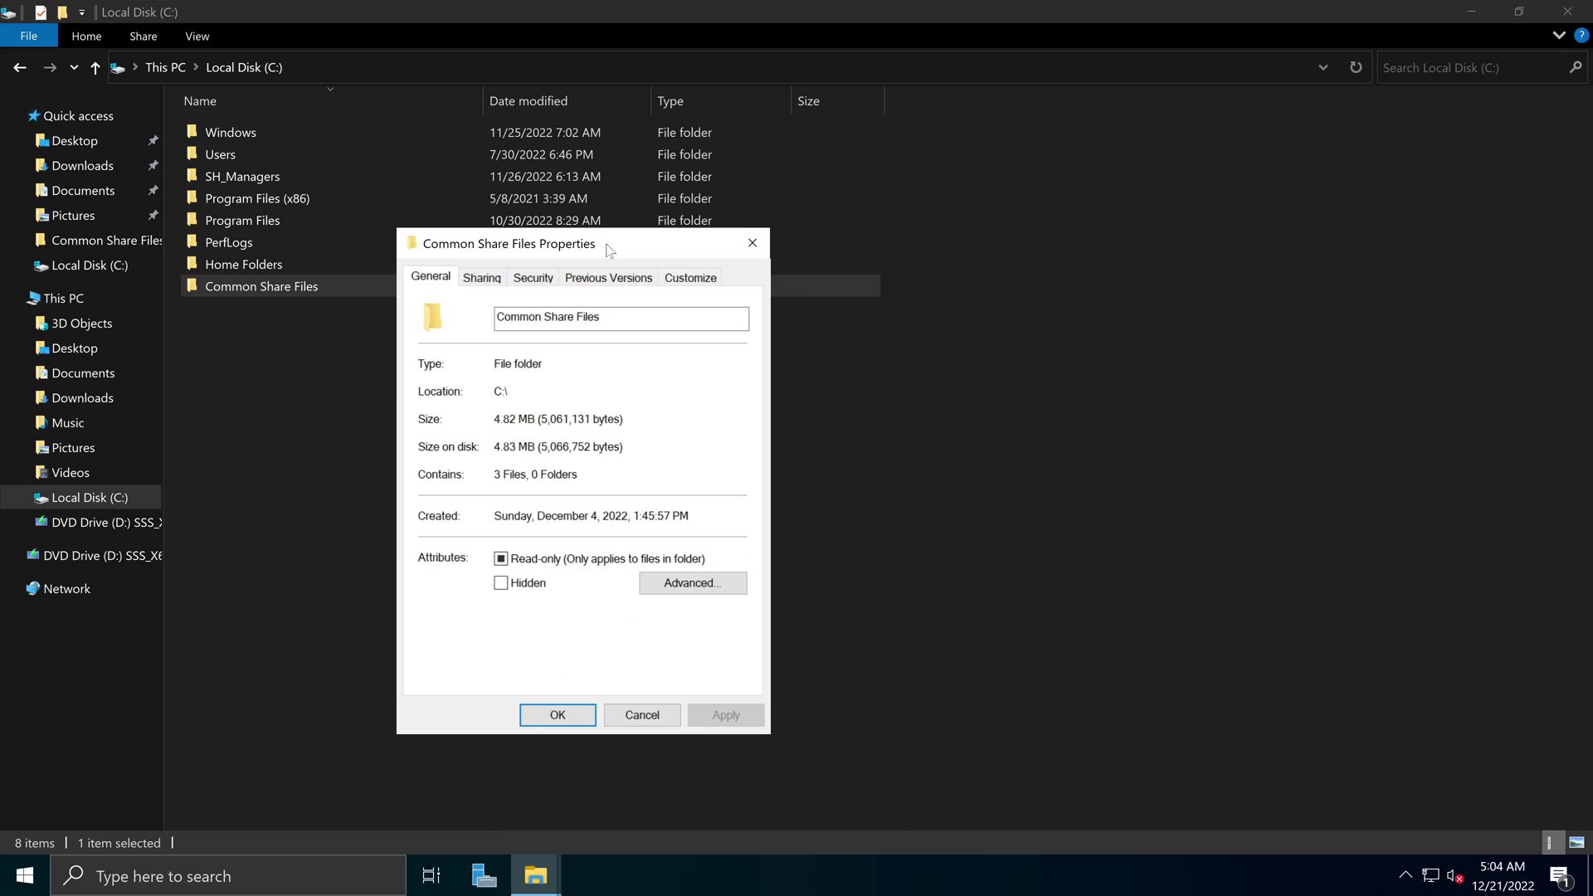
{"action": "left_click", "coordinate": [480, 279]}
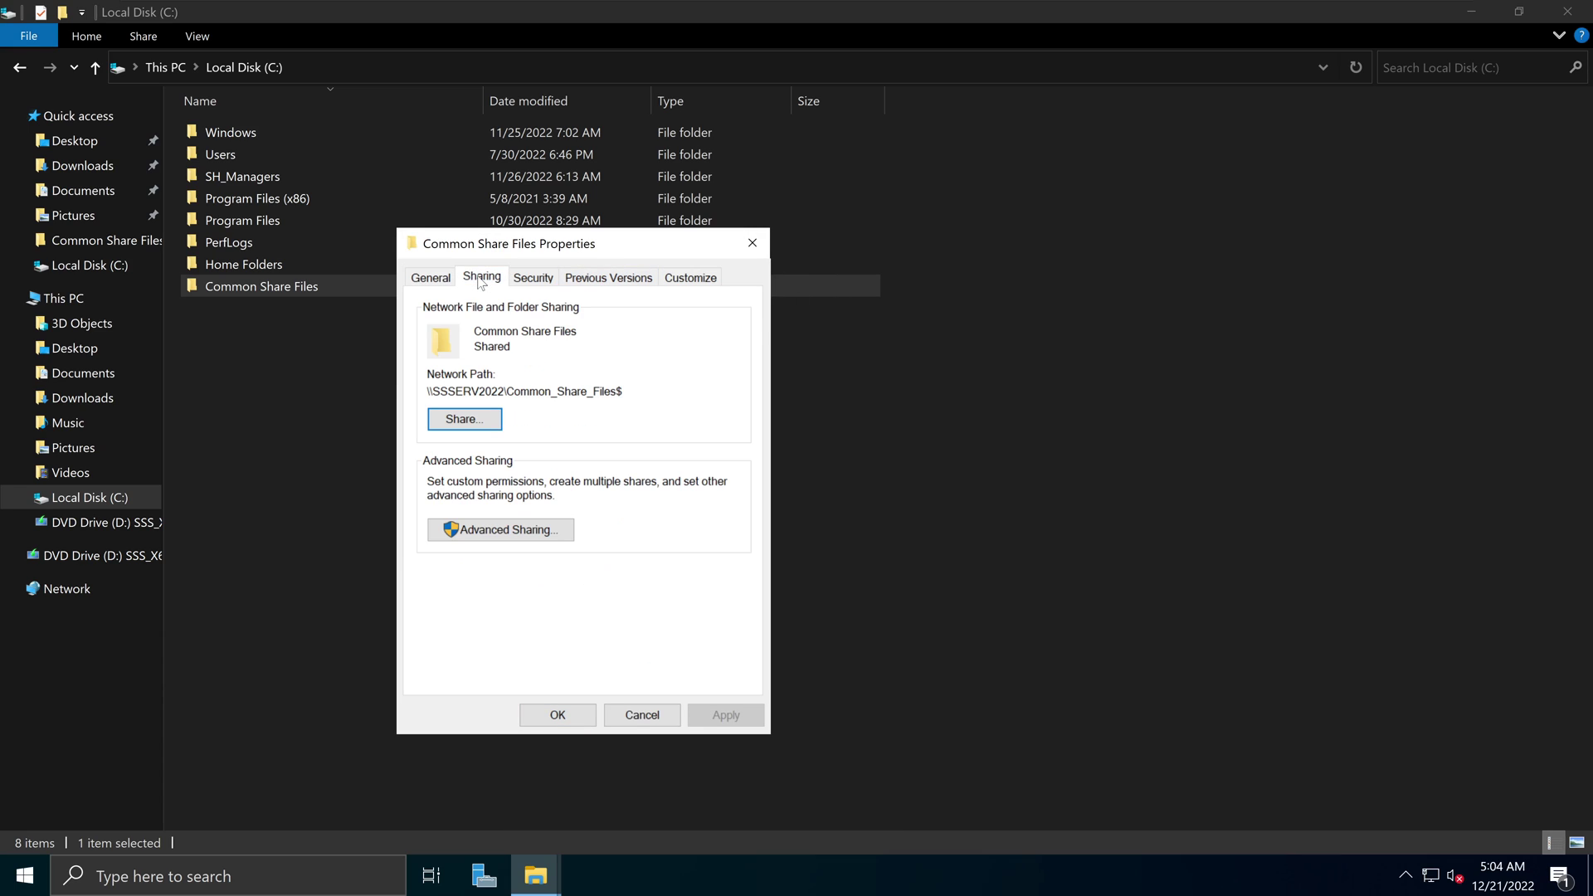
{"action": "mouse_move", "coordinate": [429, 390]}
{"action": "left_mouse_down"}
{"action": "mouse_move", "coordinate": [623, 391]}
{"action": "mouse_move", "coordinate": [427, 391]}
{"action": "left_mouse_up"}
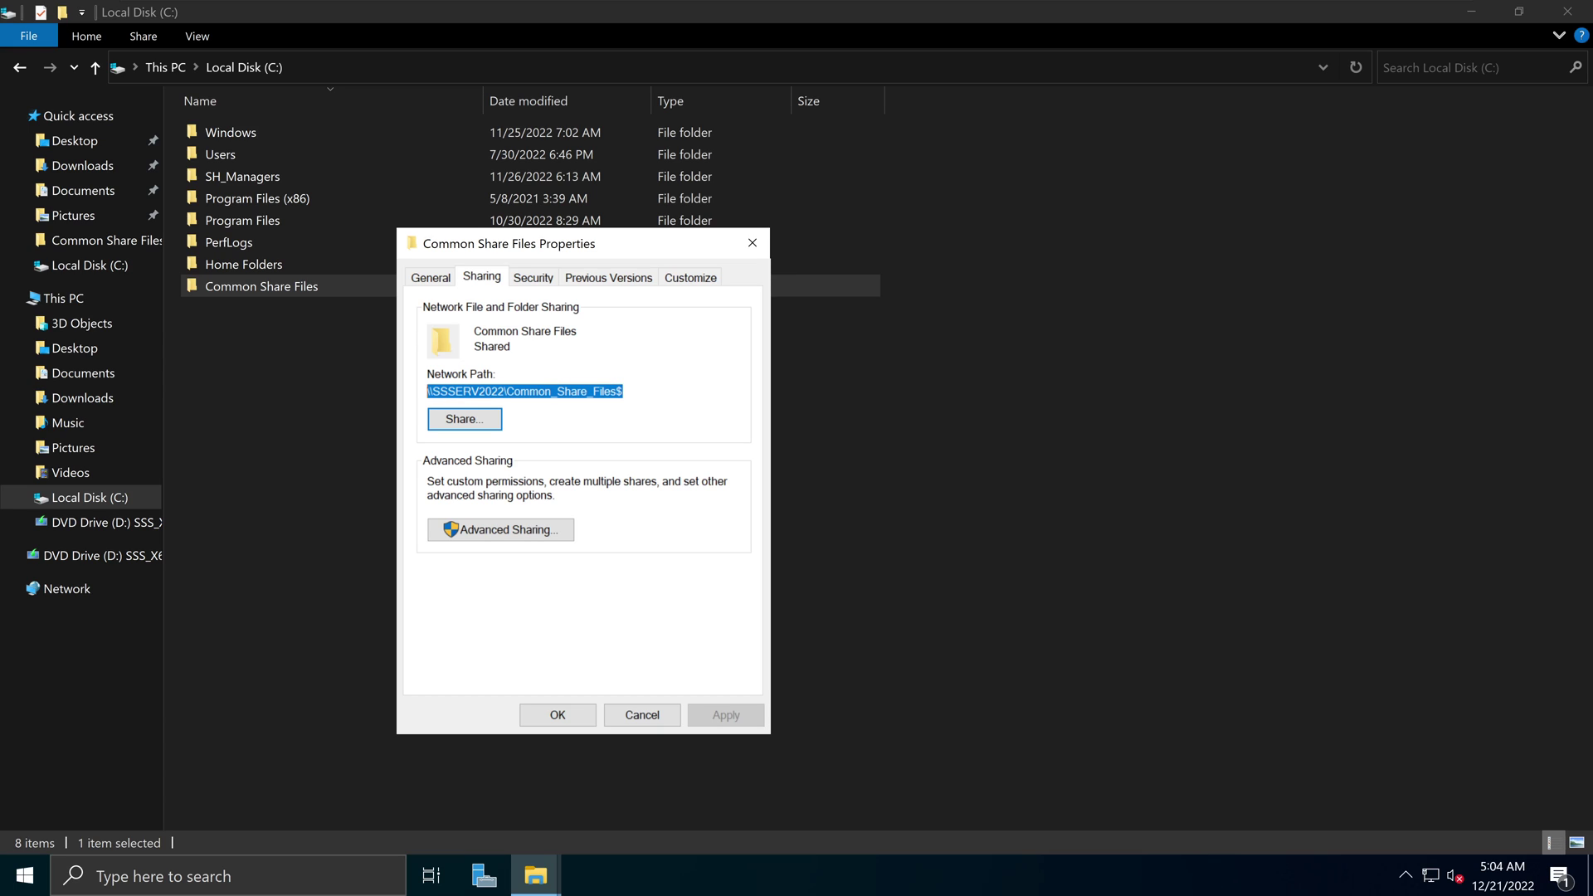
{"action": "right_click", "coordinate": [464, 387]}
{"action": "left_click", "coordinate": [511, 448]}
- Review the advanced share permissions of Common_Share_Files$ without changing them, and close the folder's properties
{"action": "left_click", "coordinate": [502, 536]}
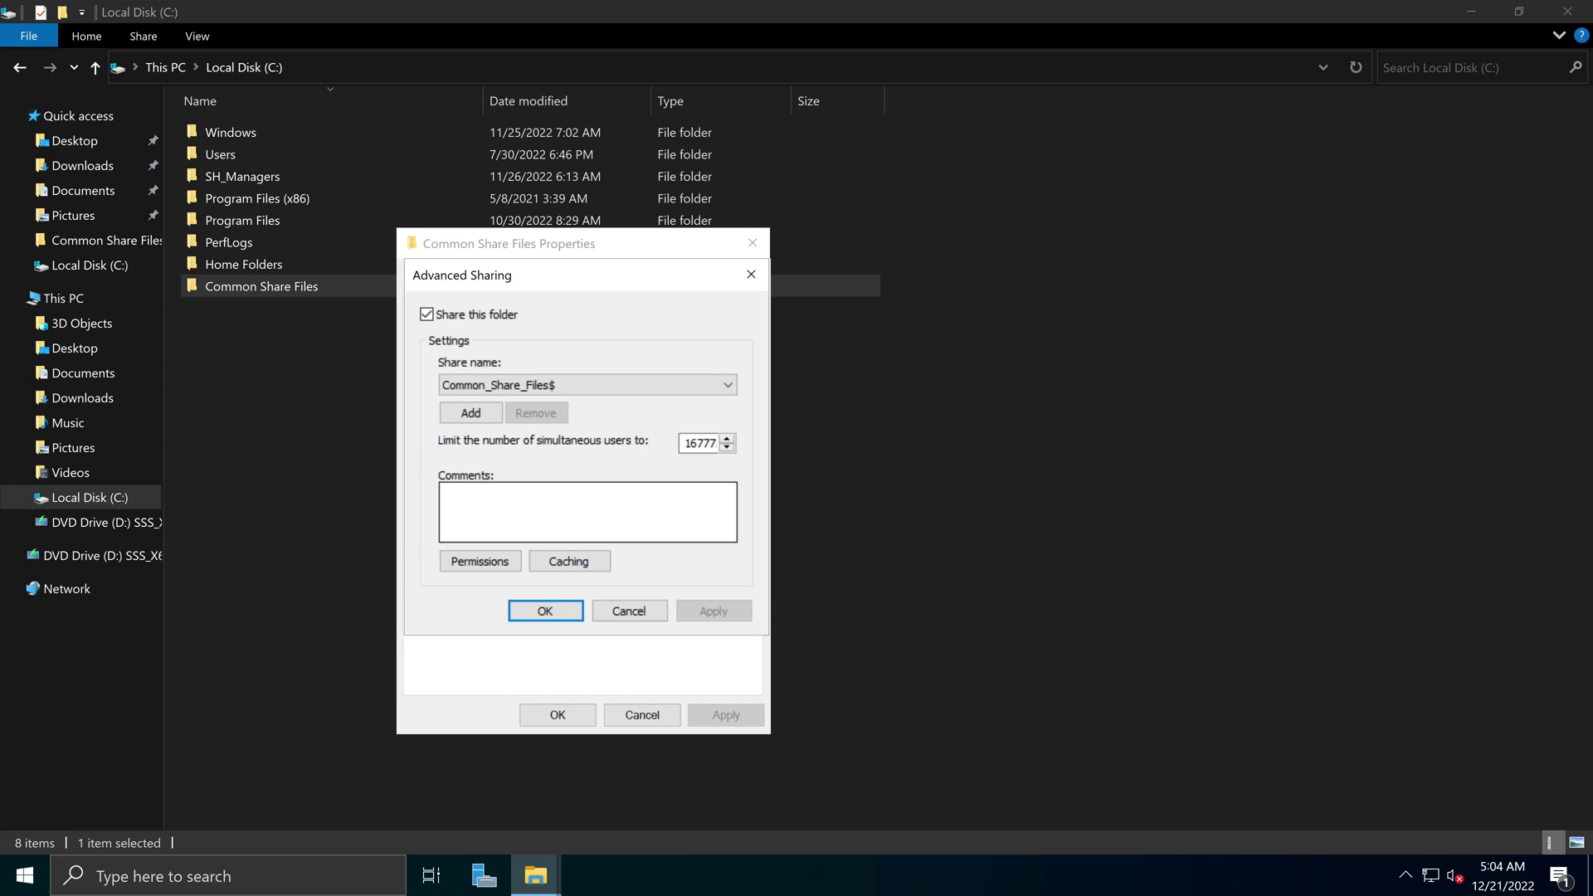
{"action": "left_click", "coordinate": [480, 565]}
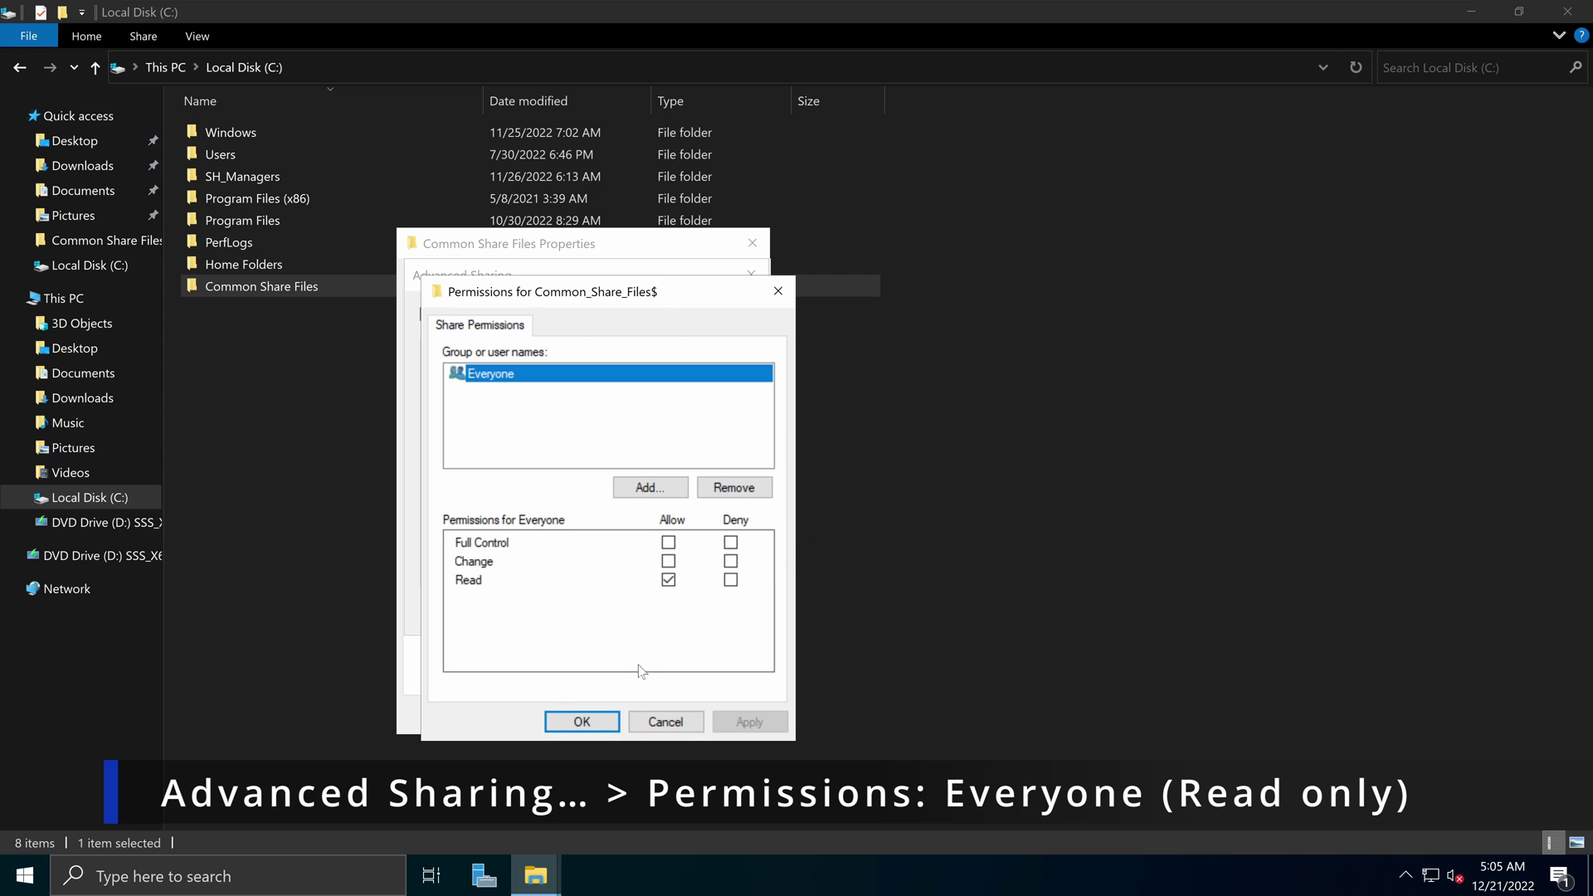
{"action": "left_click", "coordinate": [631, 727]}
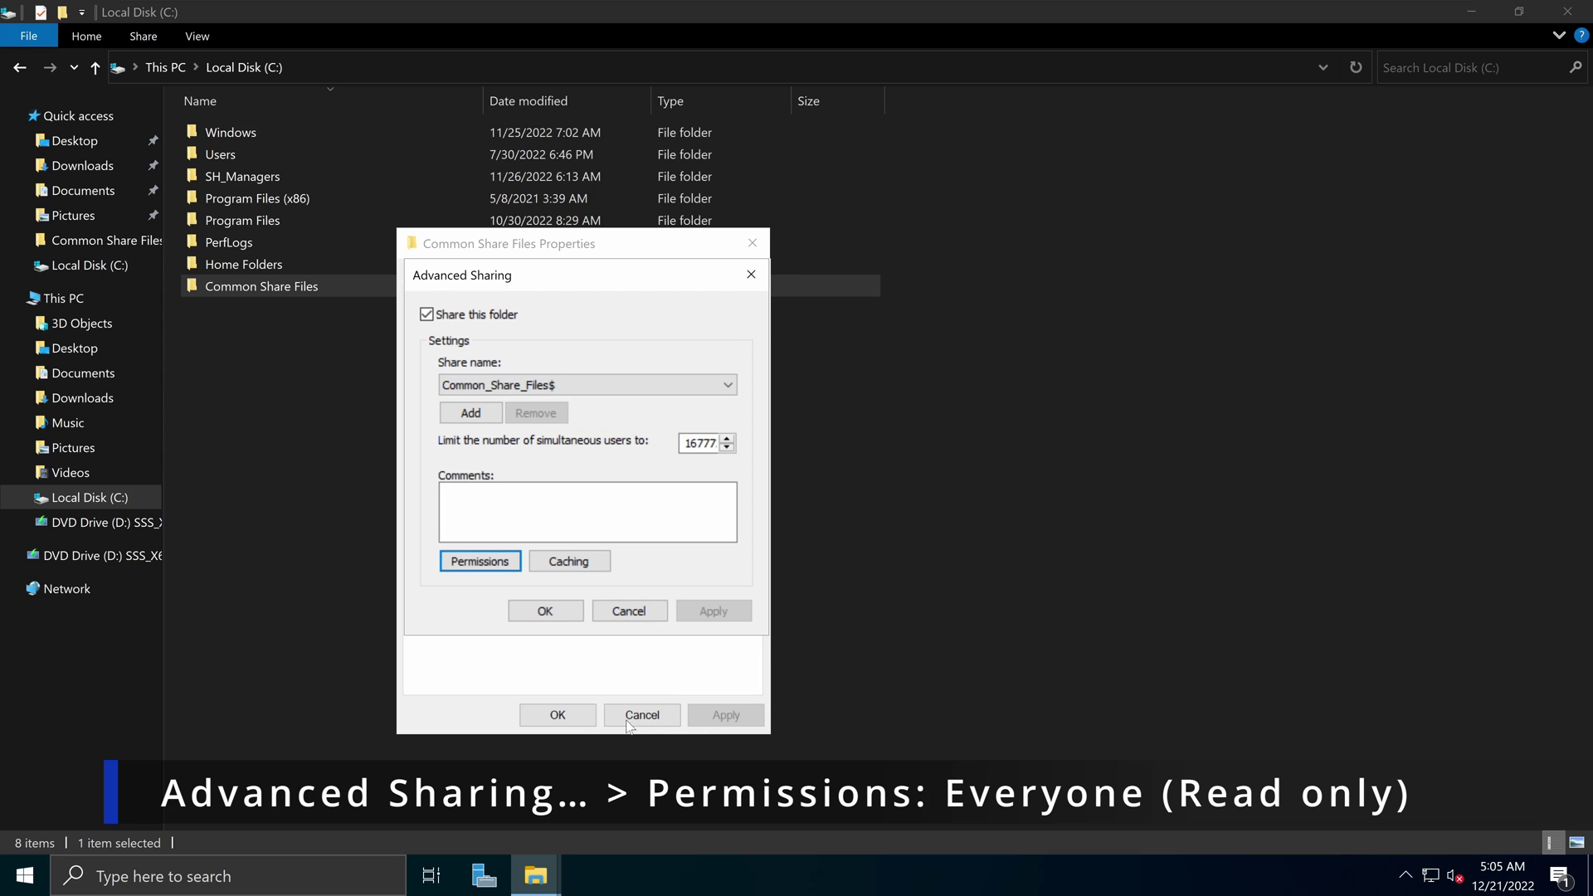
{"action": "left_click", "coordinate": [627, 611]}
{"action": "key", "text": "shift+Tab"}
{"action": "left_click", "coordinate": [572, 716]}
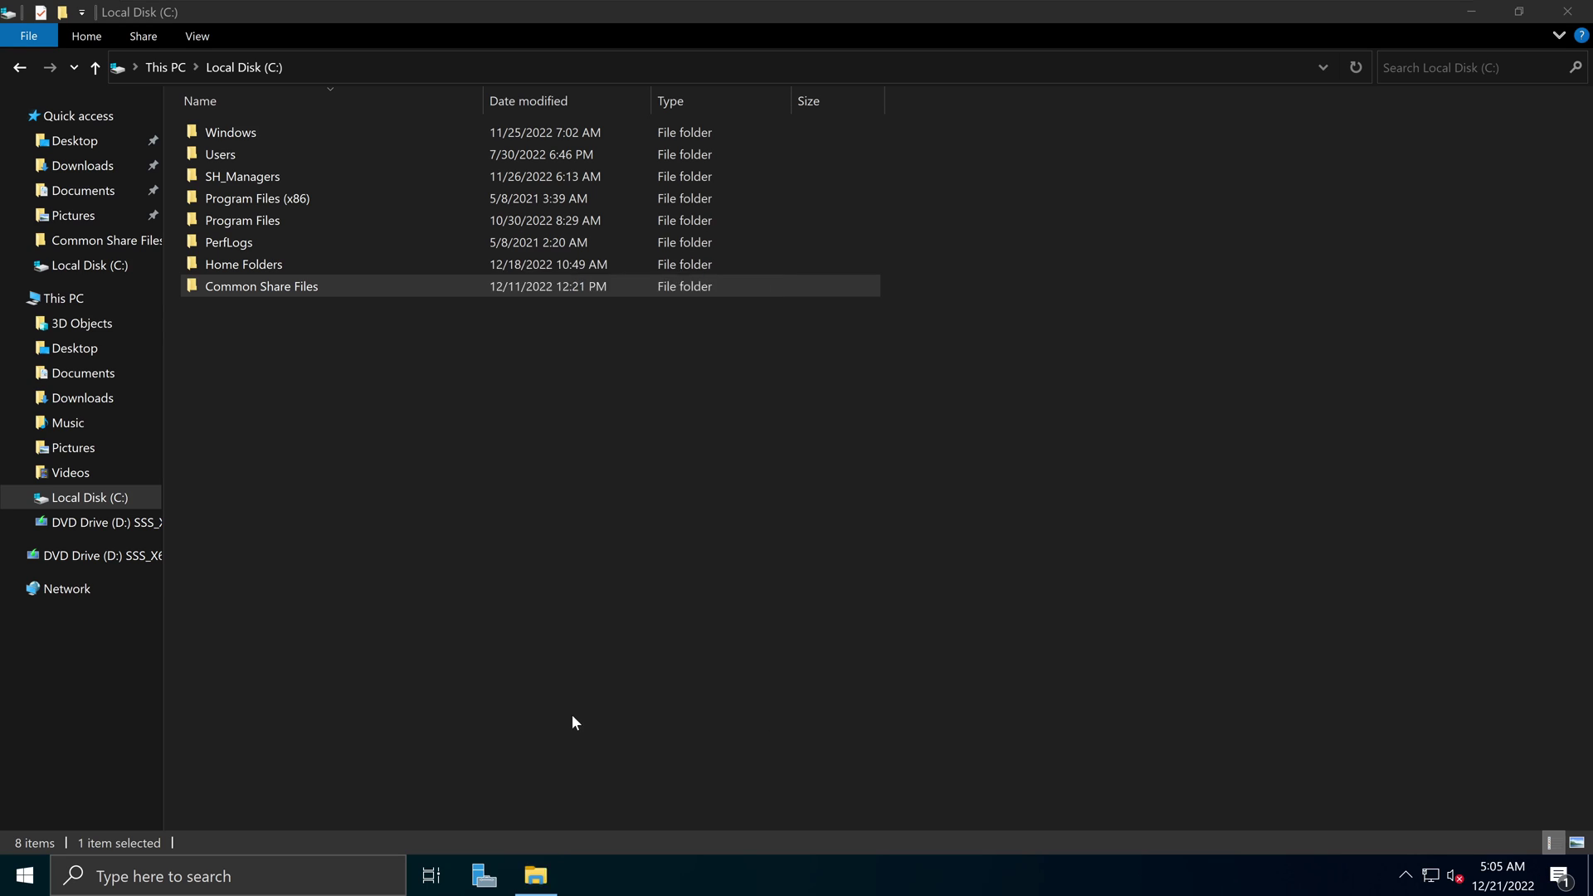
- Open the GPO_lockscreen image from the Common Share Files folder and examine its whole layout at 50% zoom
{"action": "double_click", "coordinate": [316, 288]}
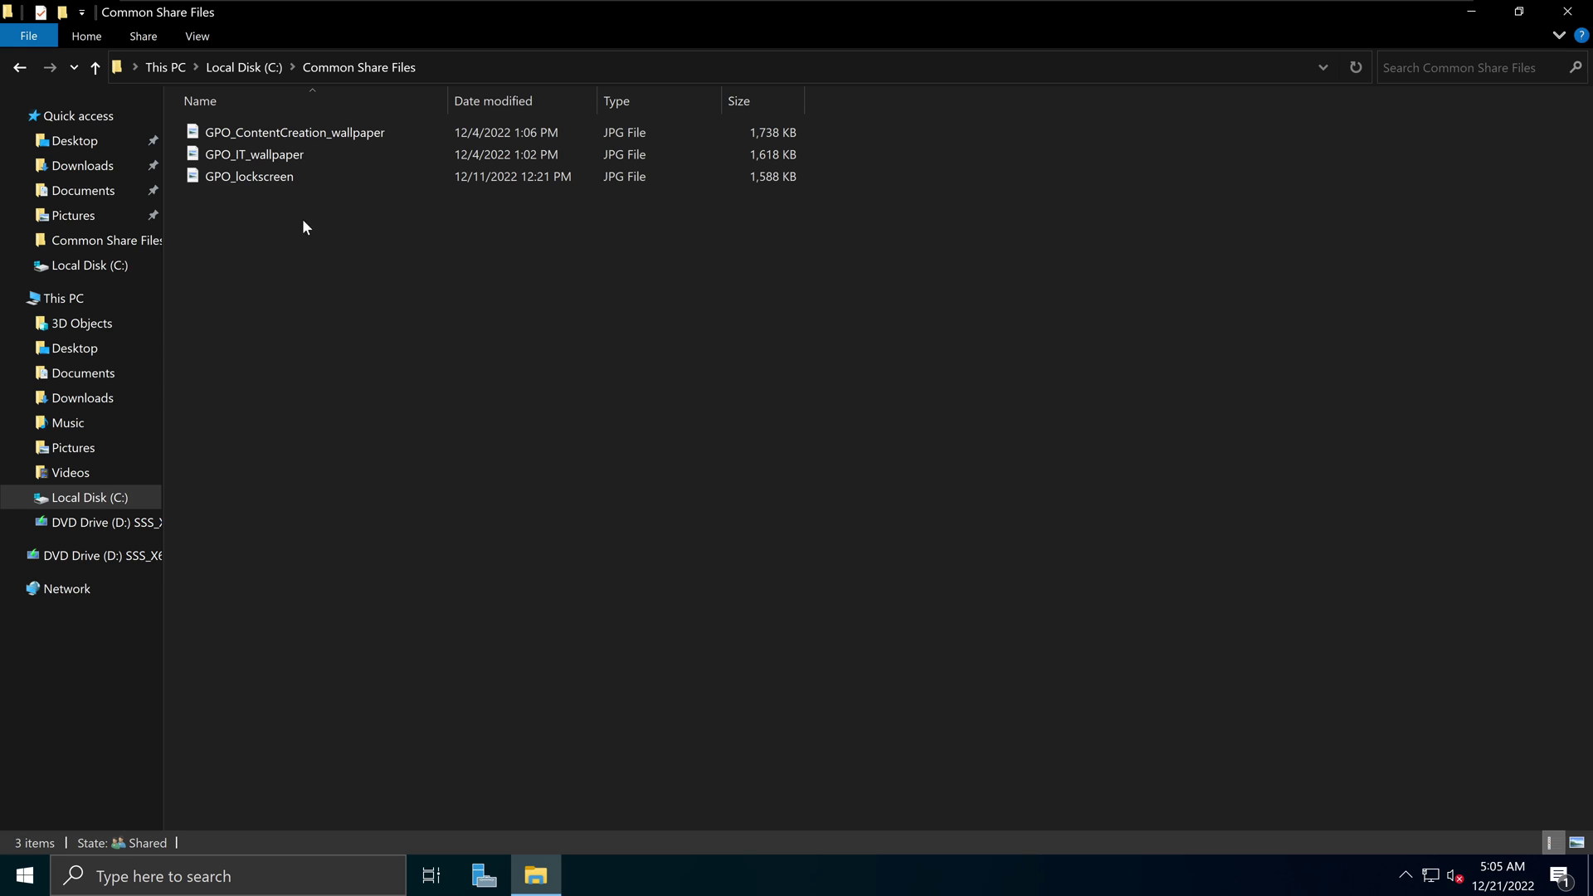
{"action": "left_click", "coordinate": [271, 176]}
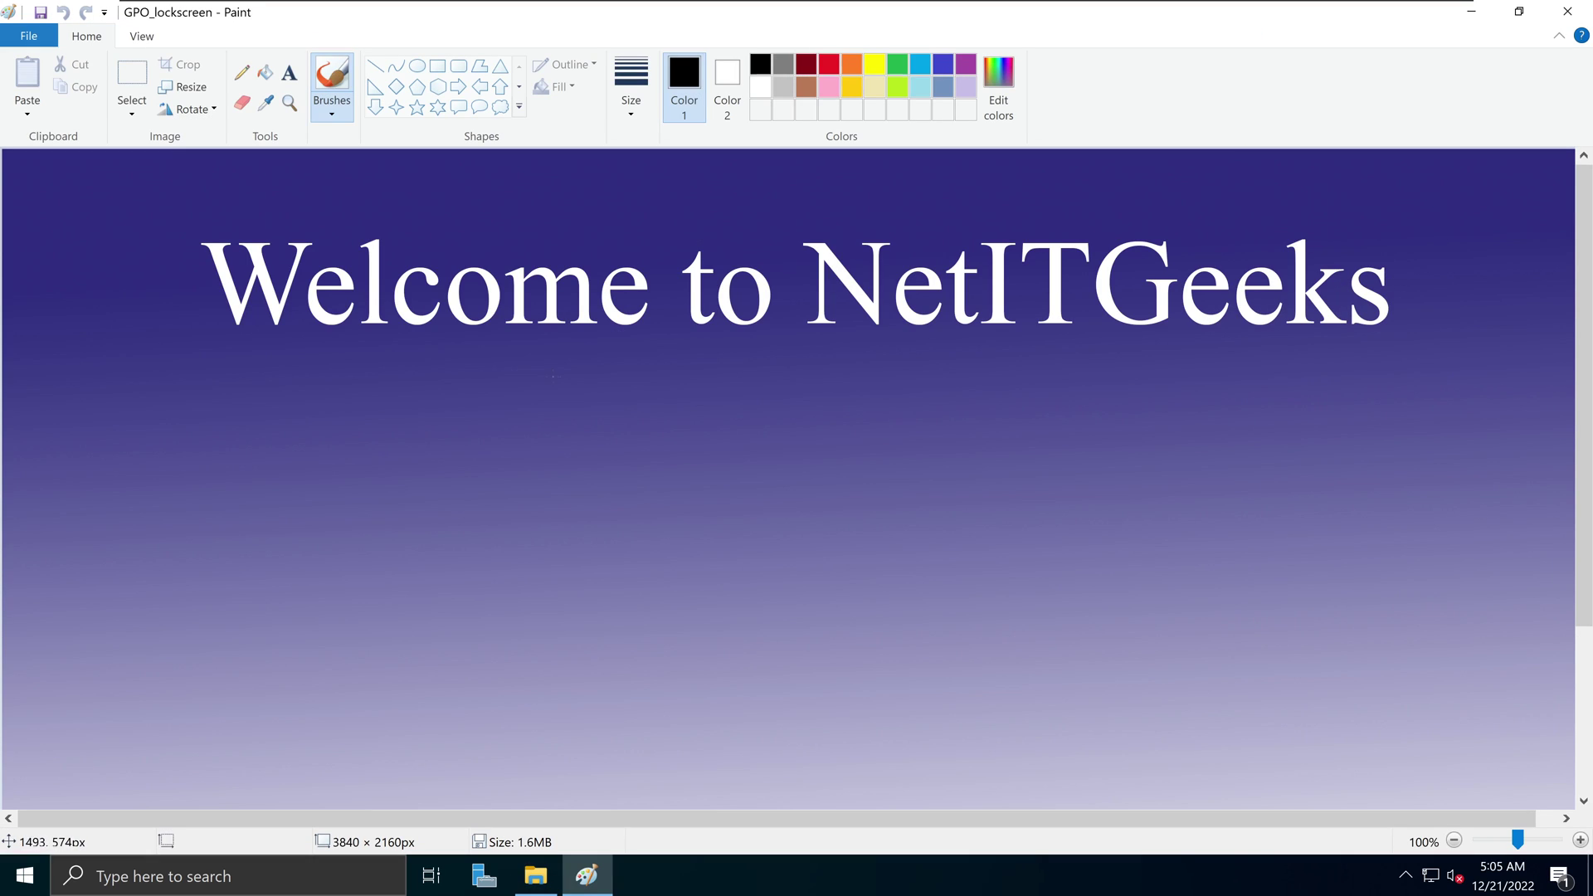
{"action": "scroll", "coordinate": [1162, 399], "scroll_direction": "down", "scroll_amount": 3}
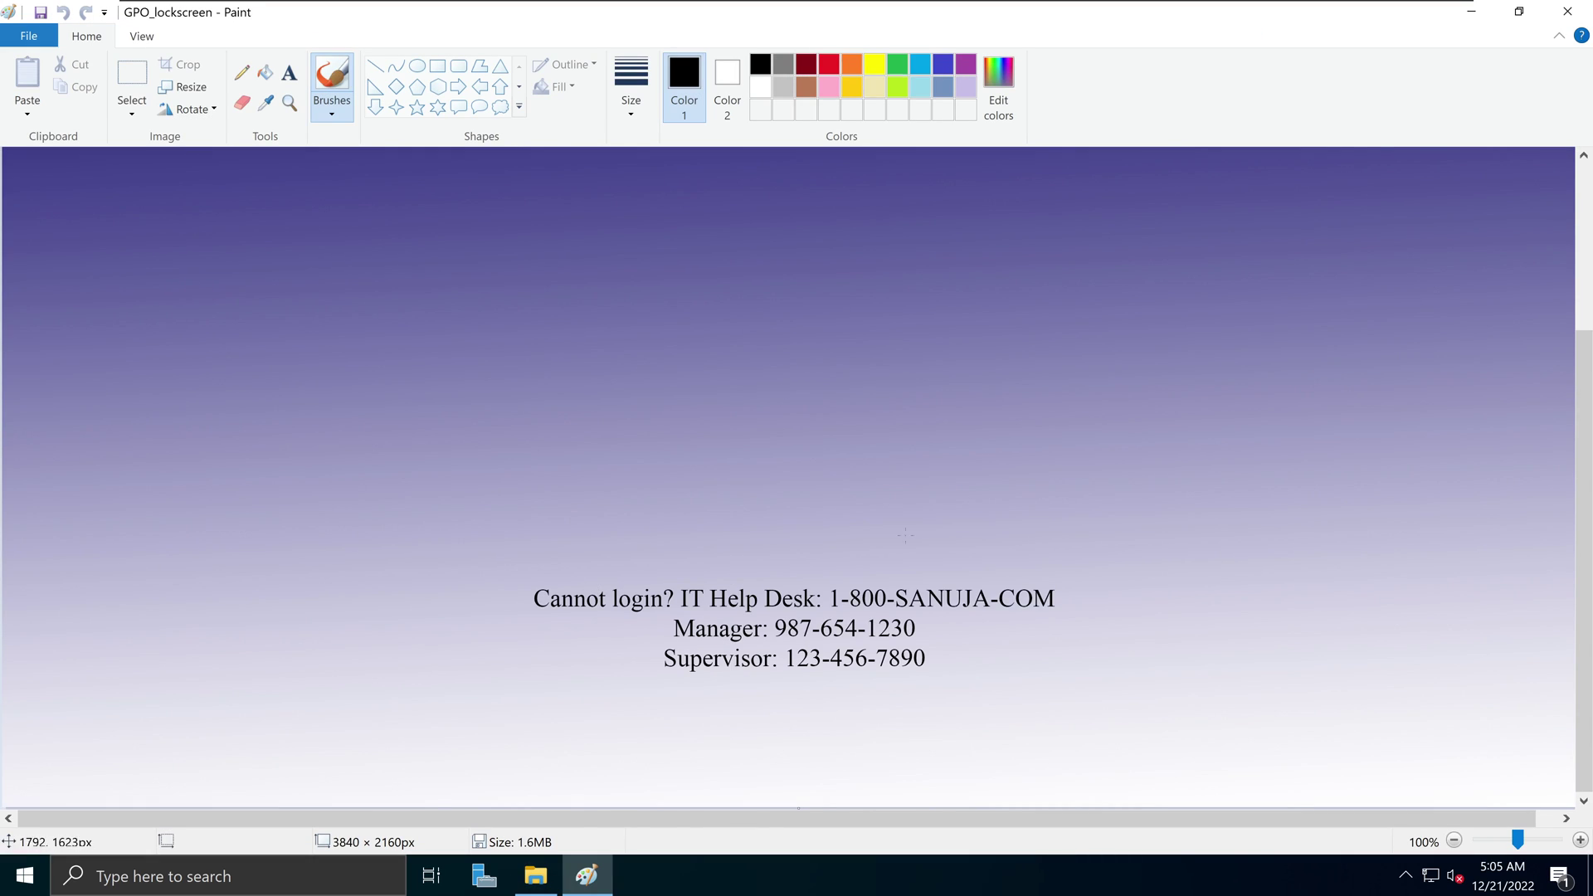
{"action": "scroll", "coordinate": [936, 472], "scroll_direction": "up", "scroll_amount": 3}
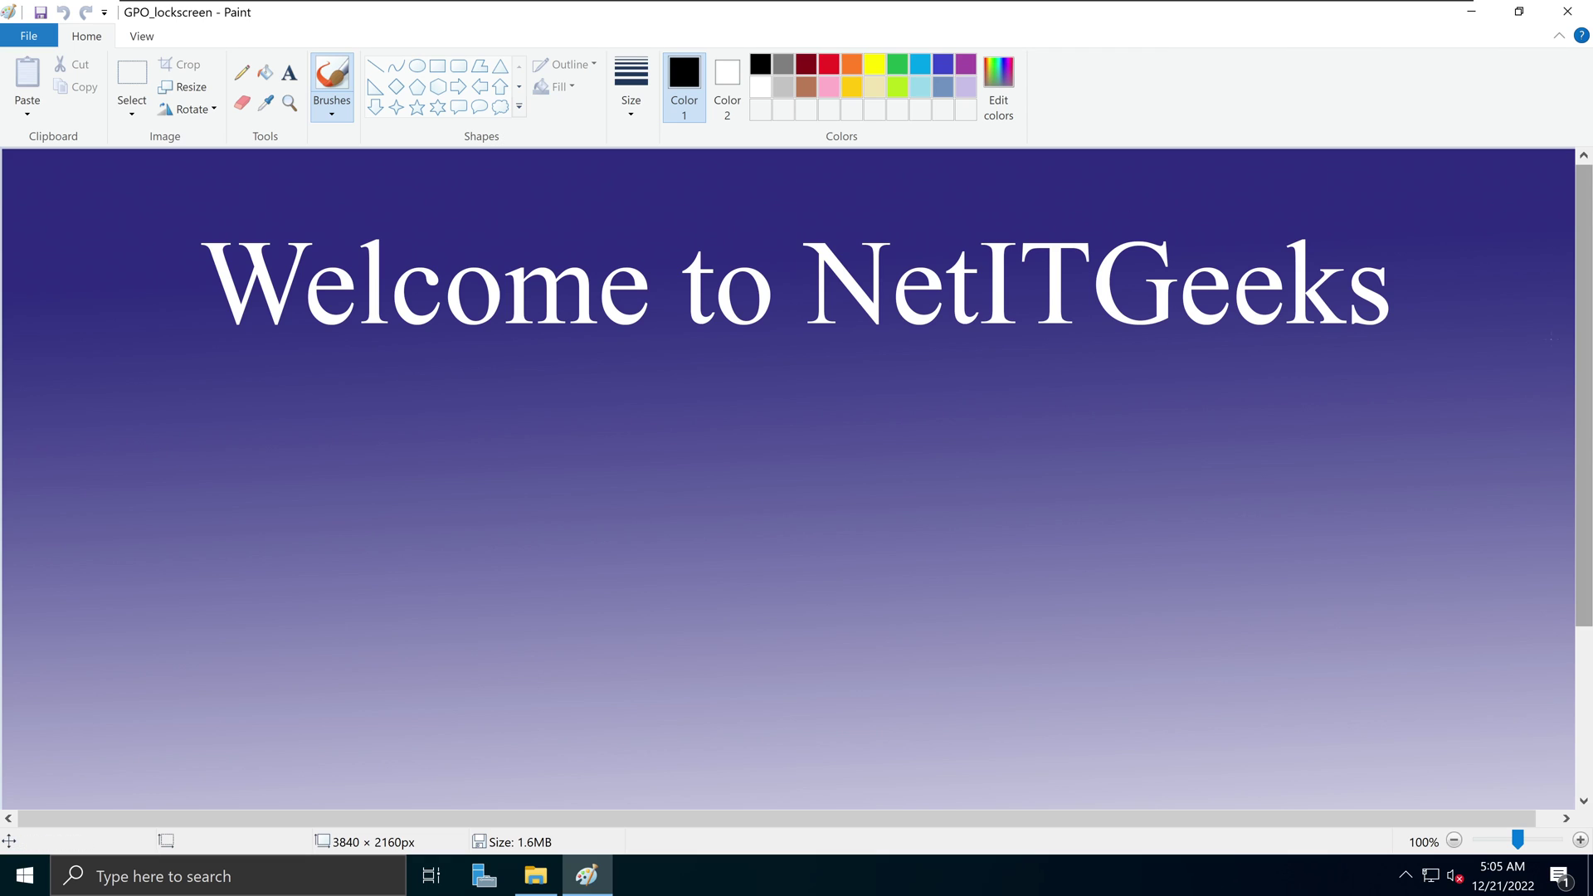
{"action": "left_click", "coordinate": [1454, 841]}
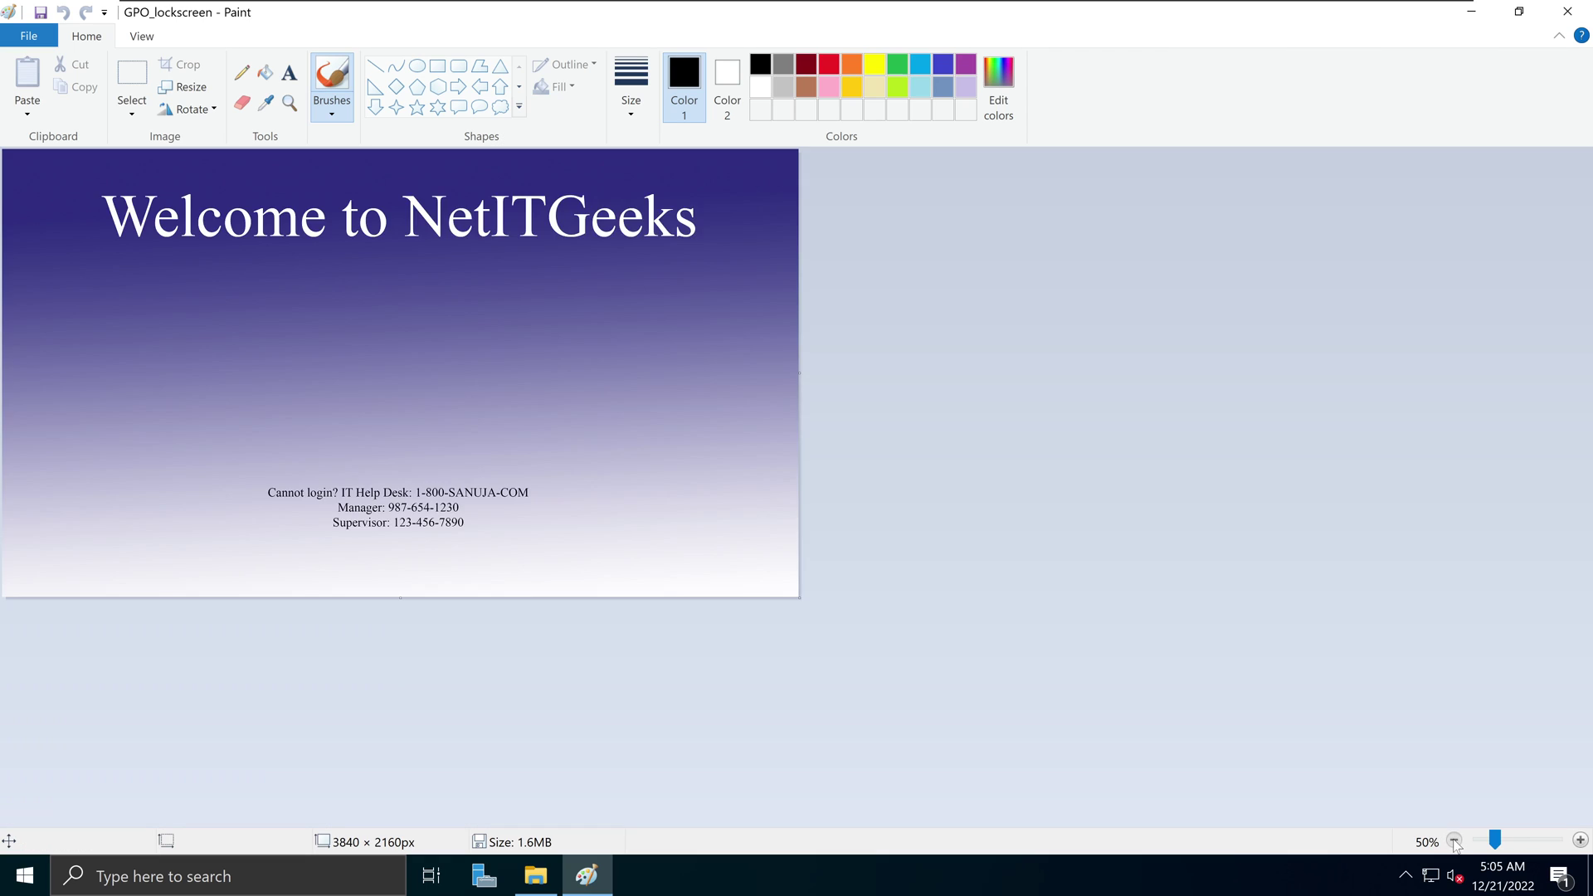
{"action": "left_click", "coordinate": [1454, 841]}
{"action": "left_click", "coordinate": [1581, 840]}
{"action": "left_click", "coordinate": [1581, 840]}
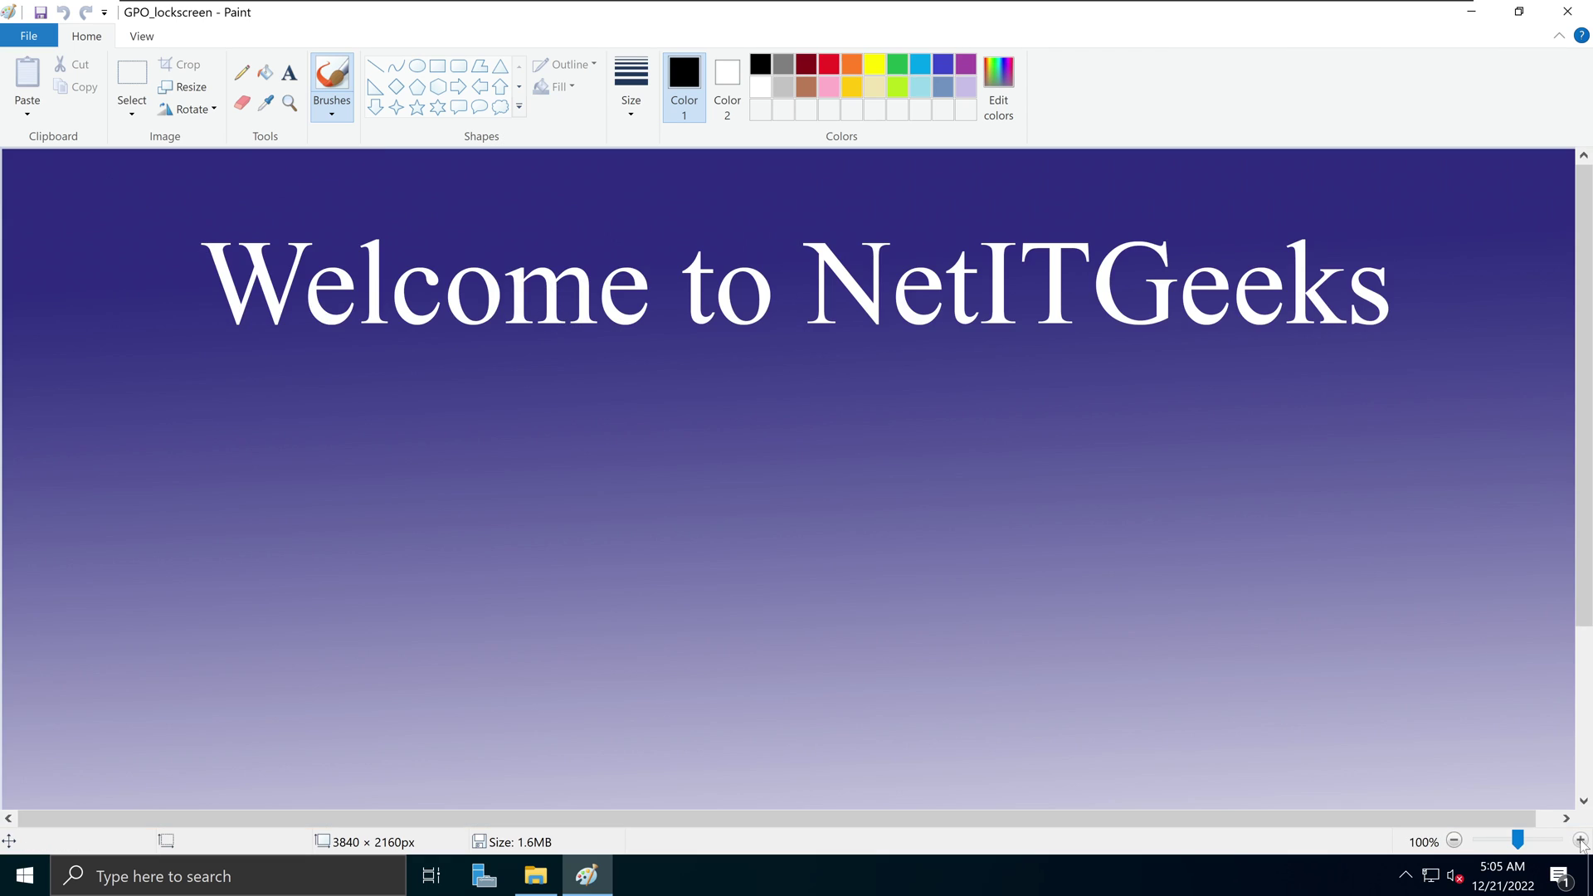
{"action": "left_click", "coordinate": [1455, 840]}
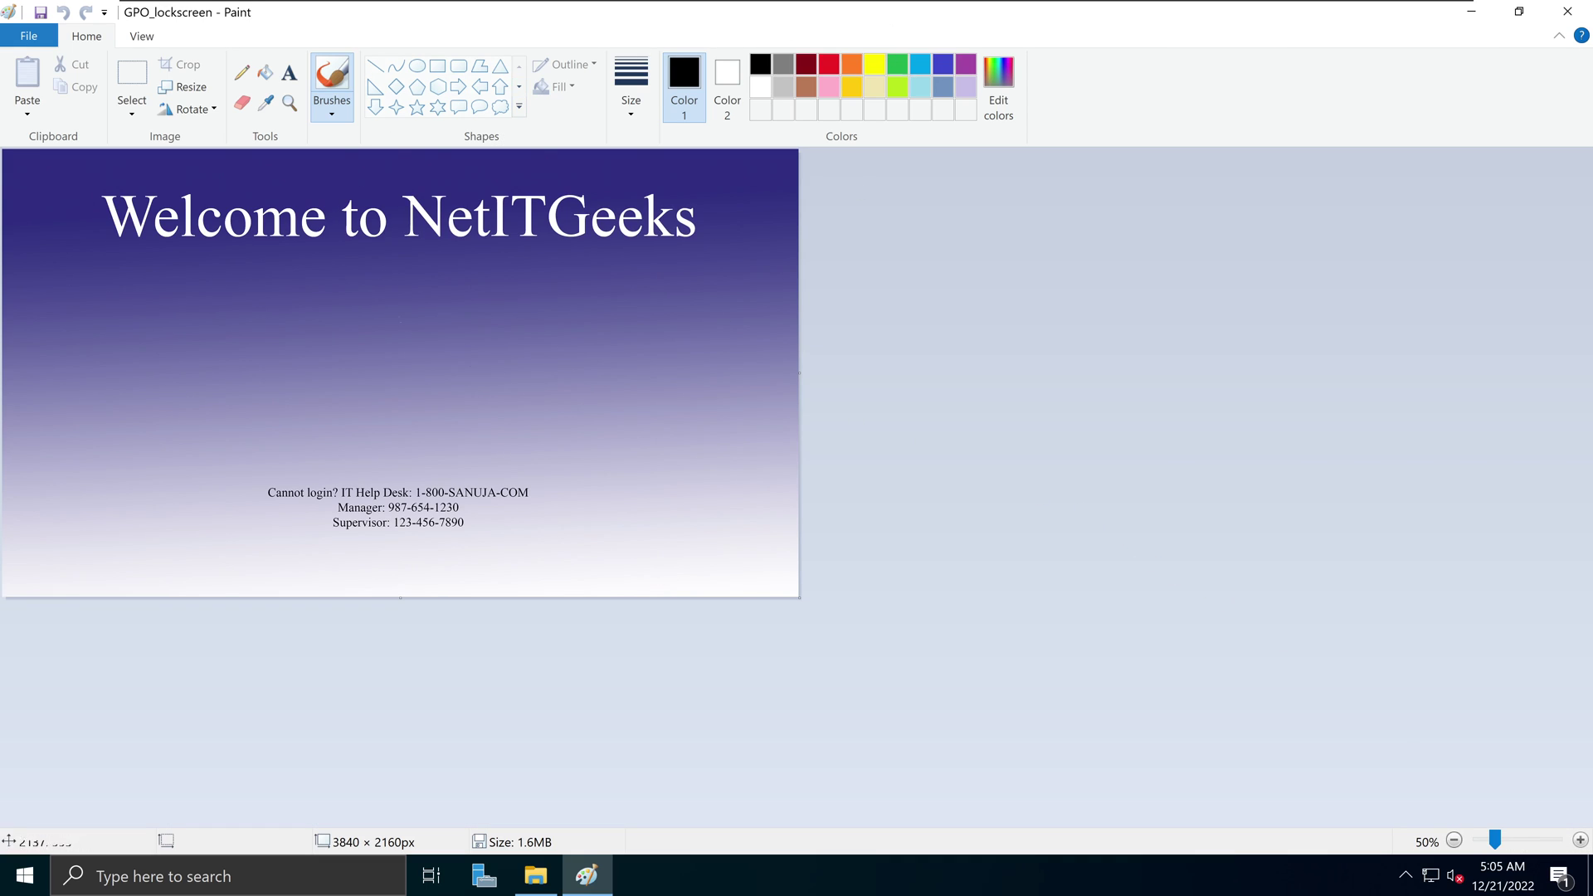
- Compare the Windows 11 Enterprise machine's lock and sign-in screens with the GPO_lockscreen image on the Windows Server 2022 machine
{"action": "mouse_move", "coordinate": [785, 5]}
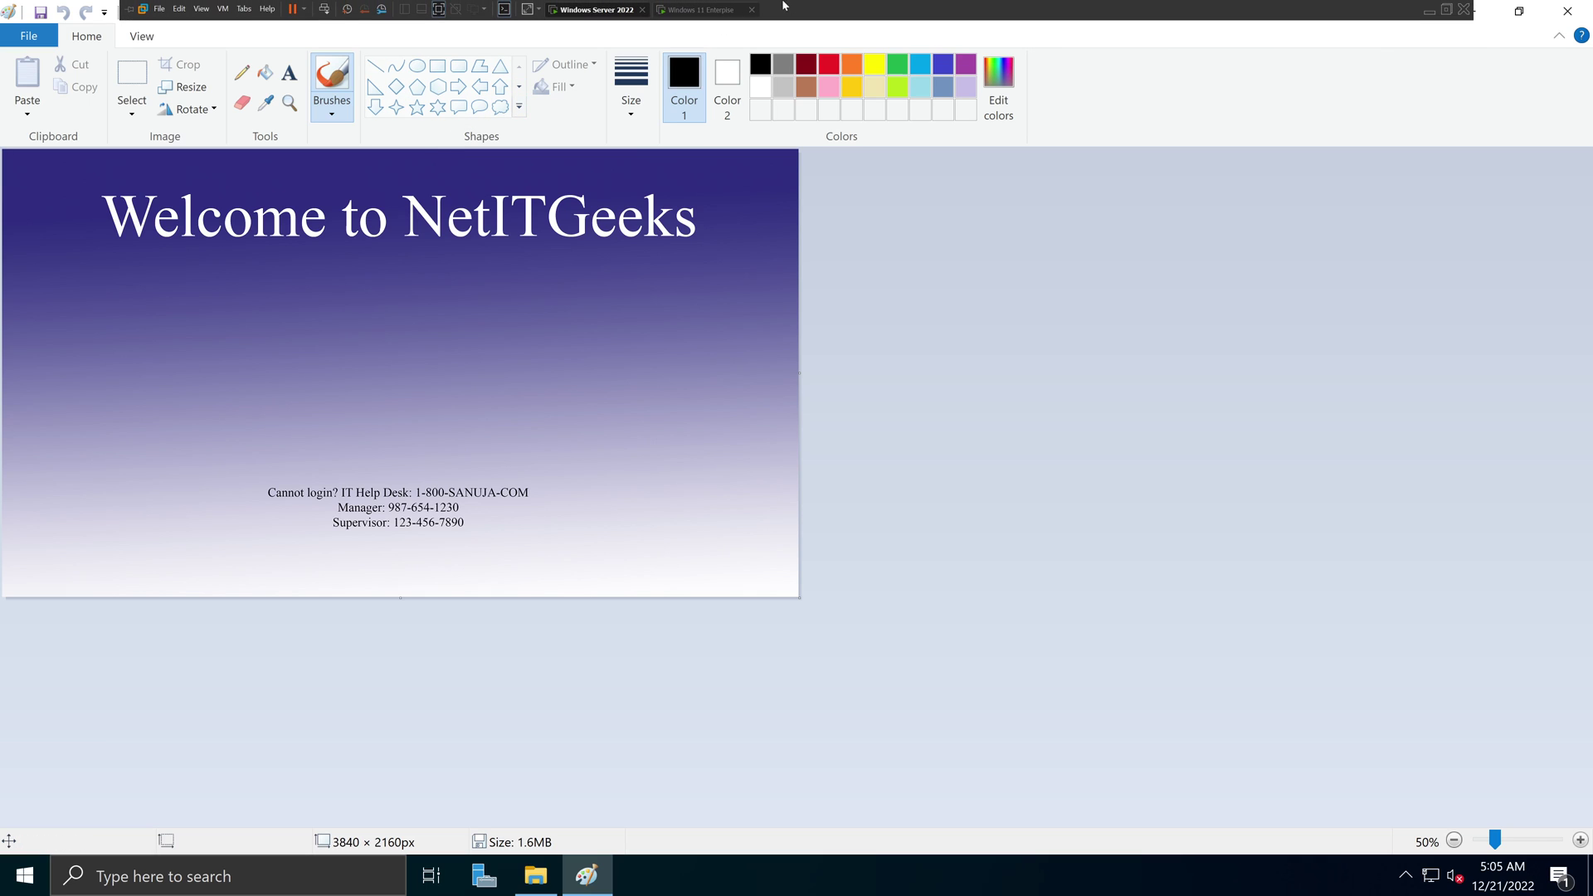
{"action": "left_click", "coordinate": [701, 10]}
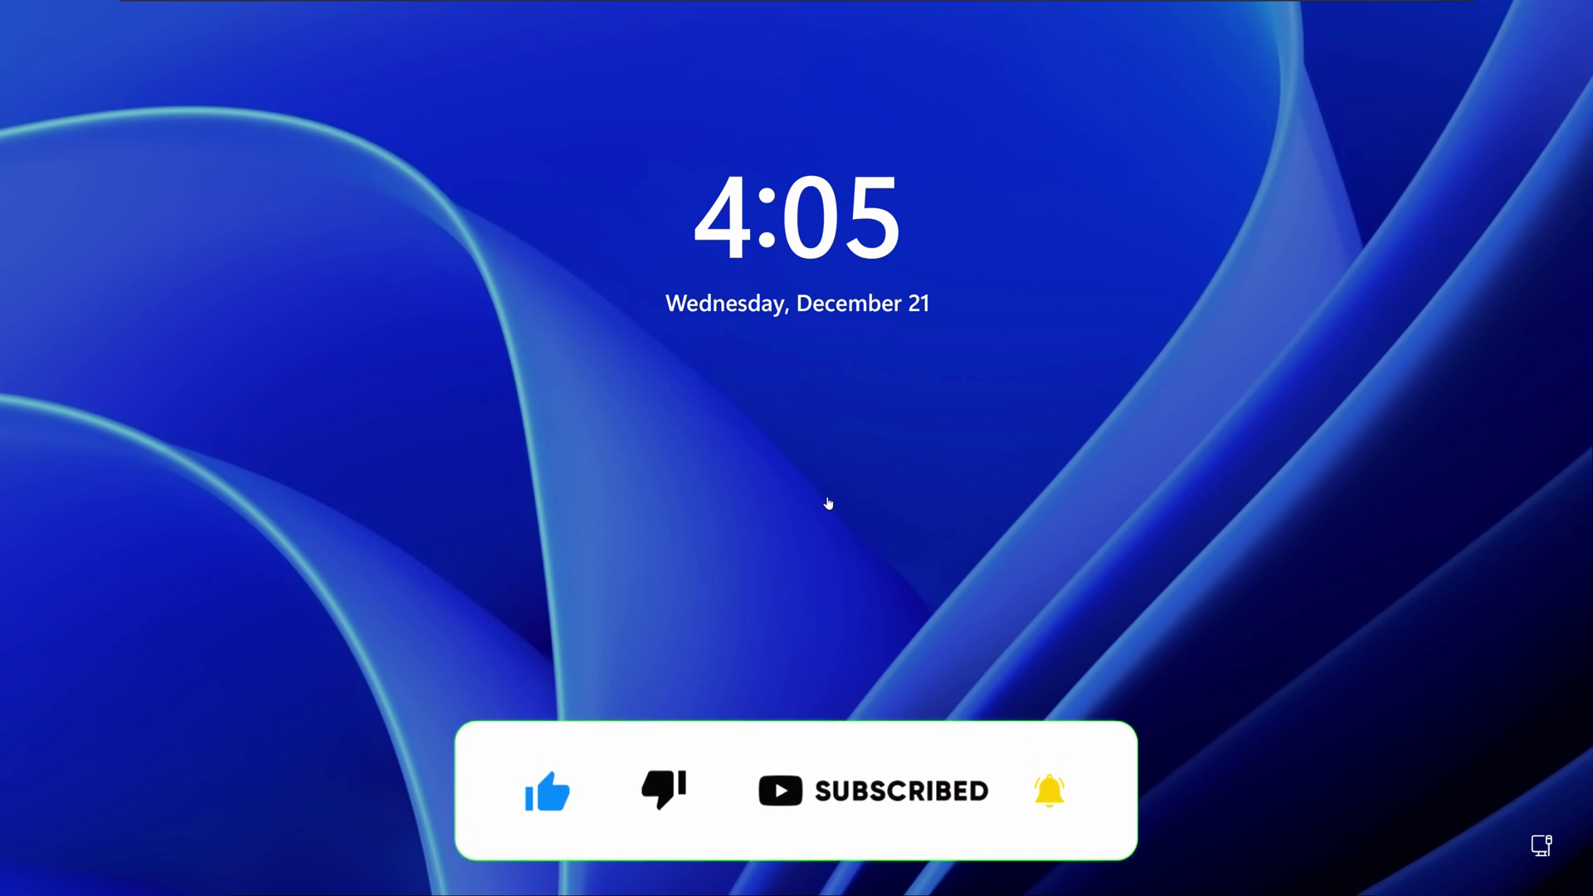
{"action": "mouse_move", "coordinate": [704, 5]}
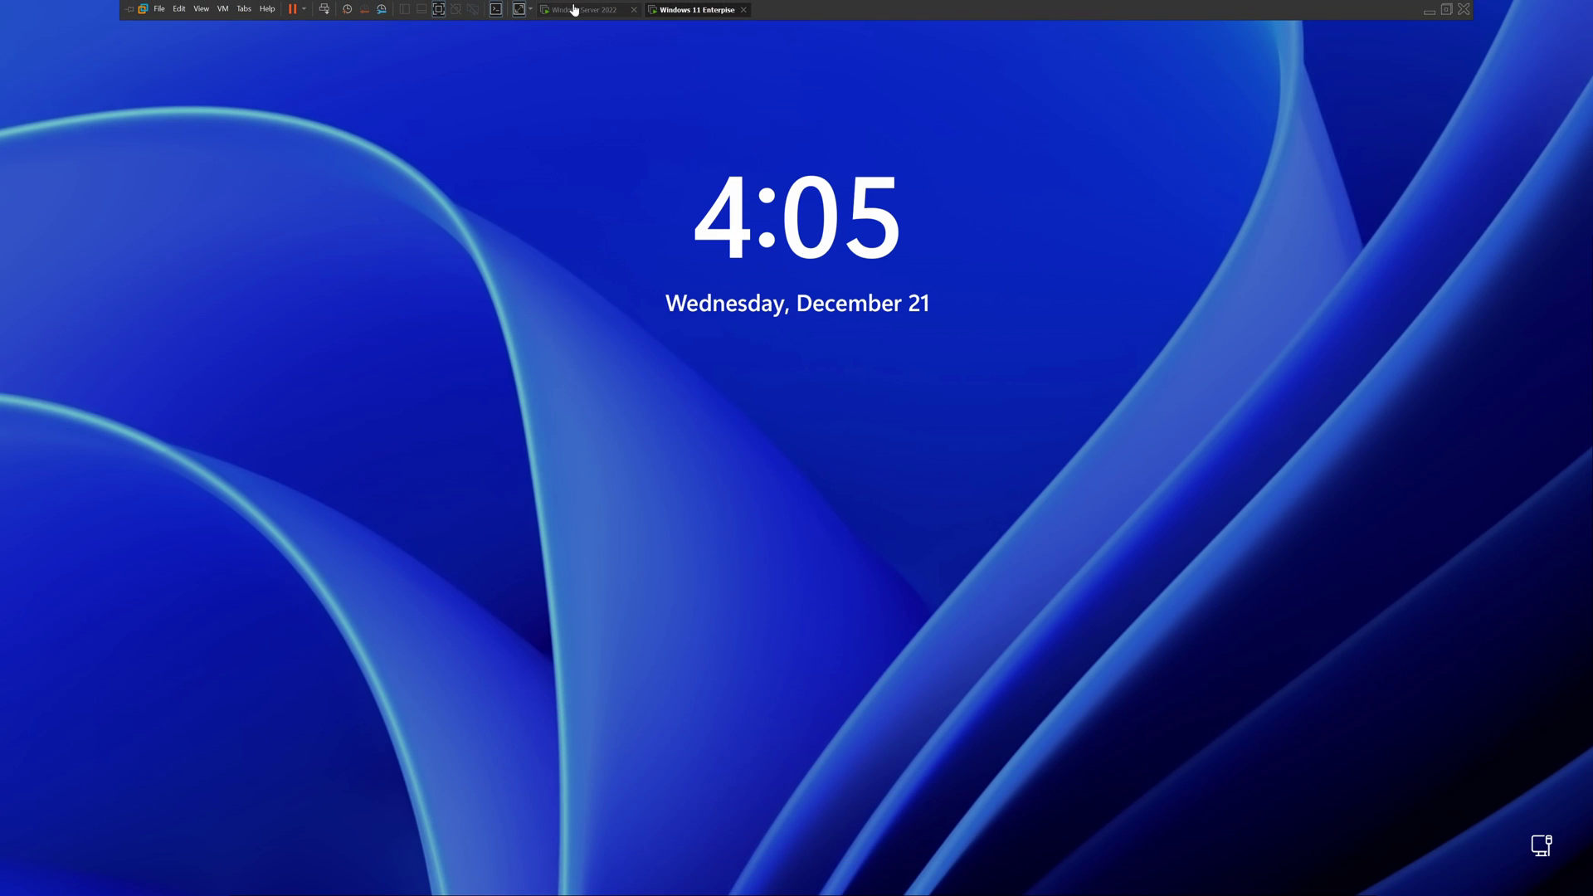
{"action": "left_click", "coordinate": [598, 11]}
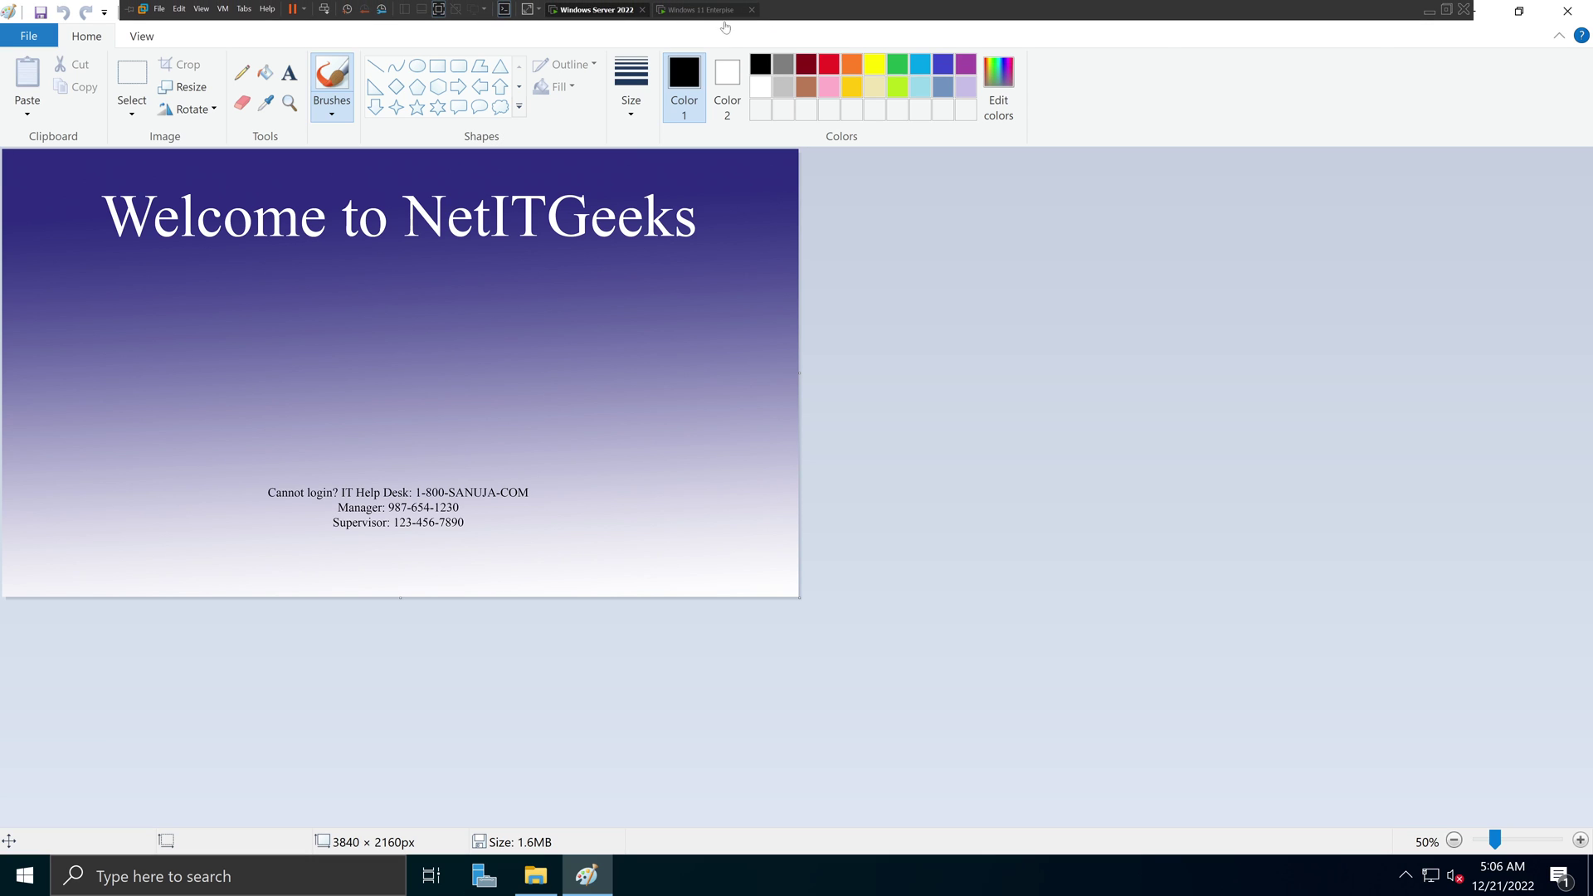
{"action": "left_click", "coordinate": [697, 10]}
{"action": "left_click", "coordinate": [847, 452]}
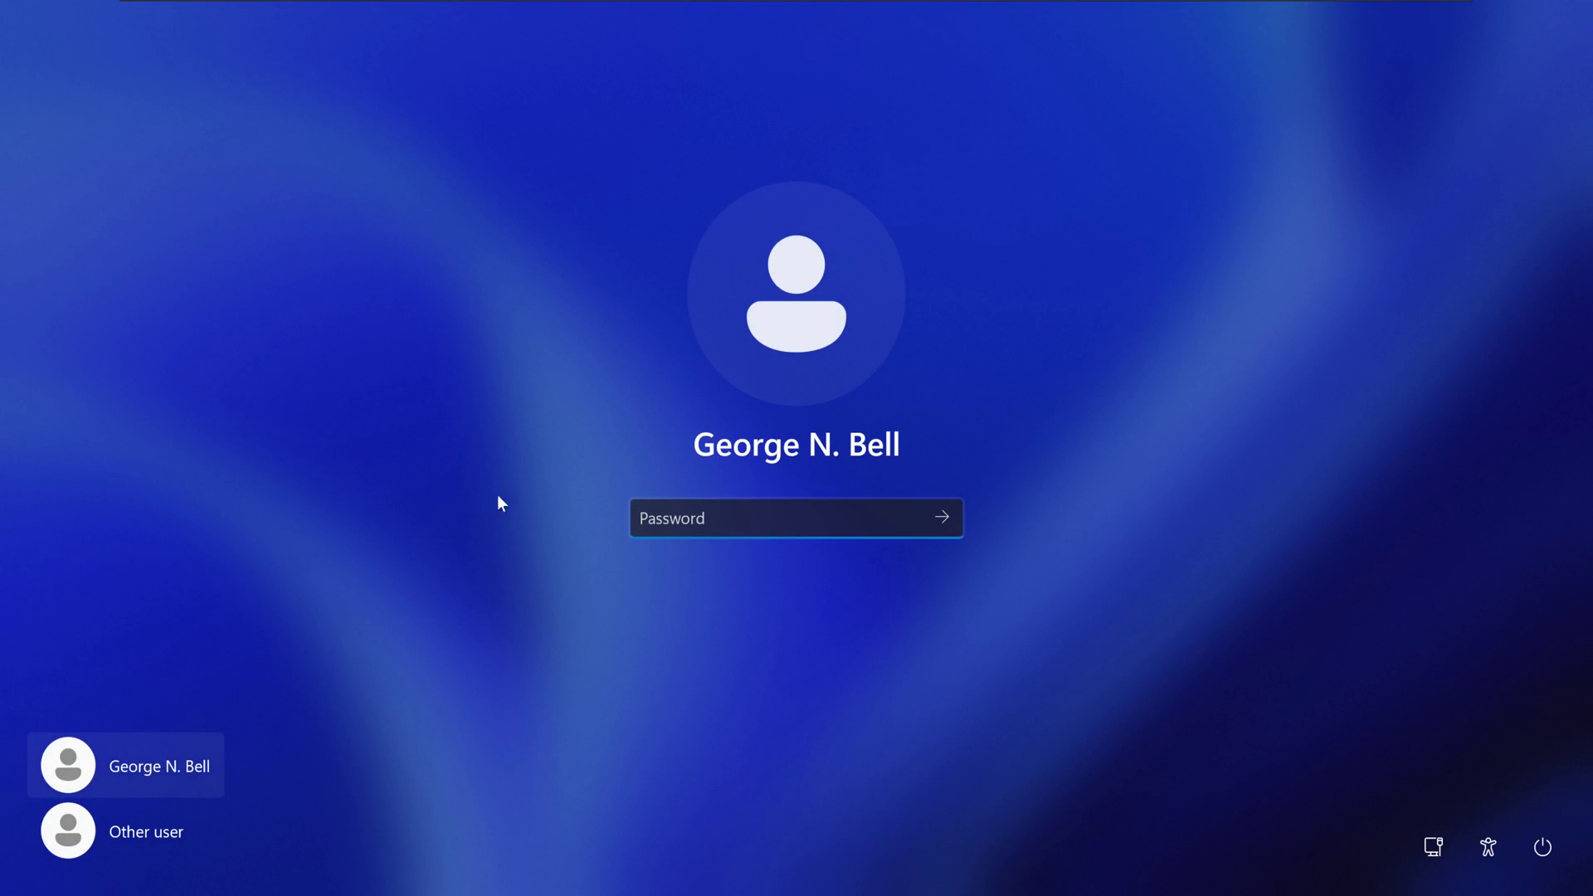
{"action": "left_click", "coordinate": [585, 10]}
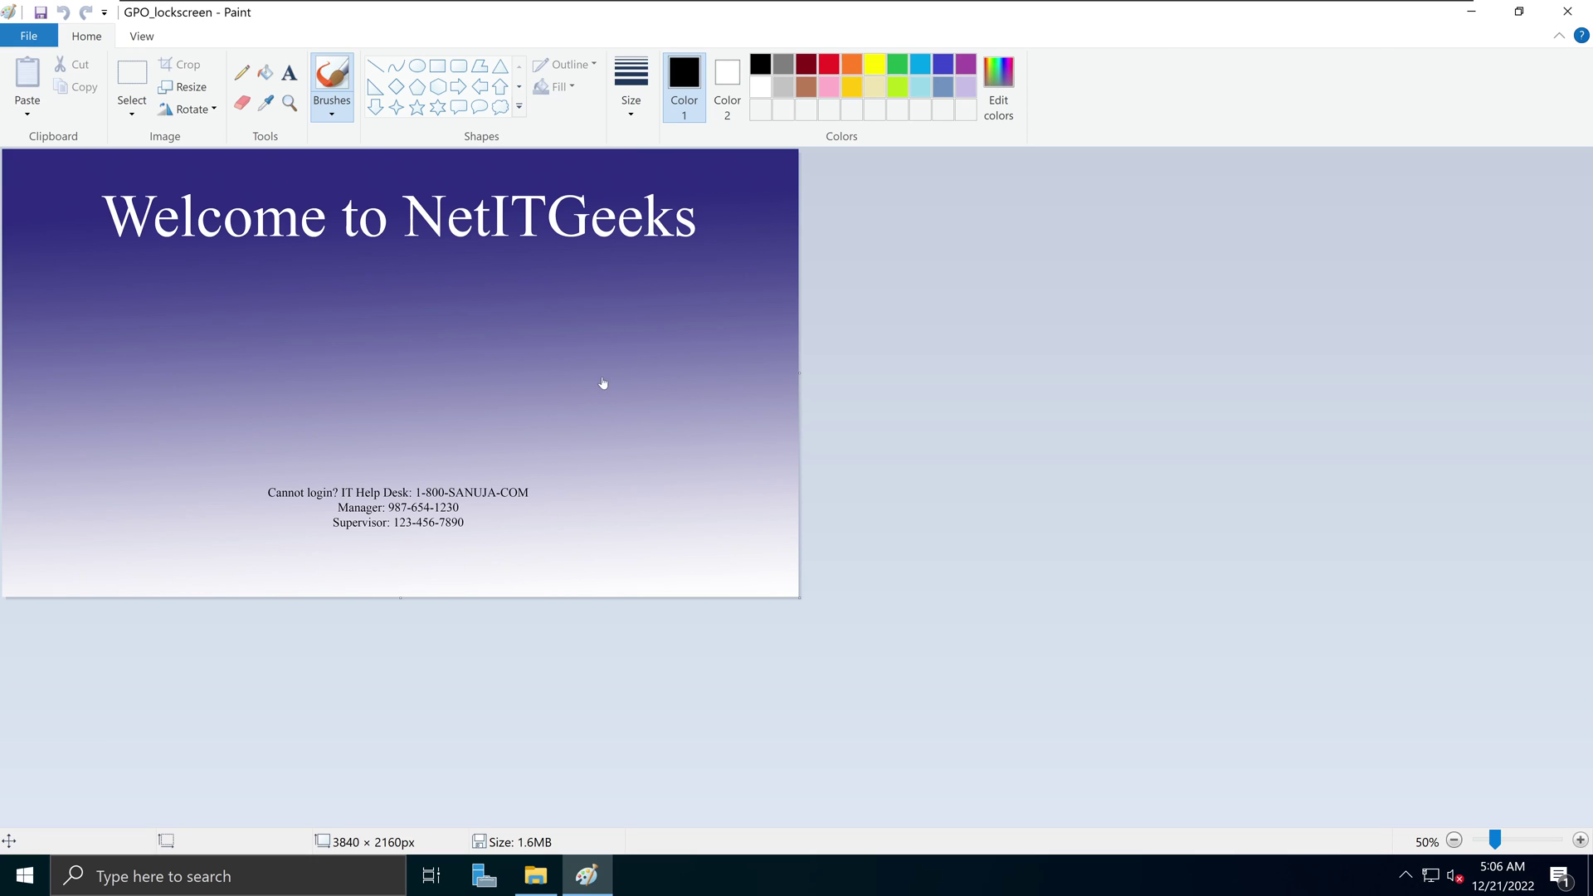
{"action": "mouse_move", "coordinate": [726, 4]}
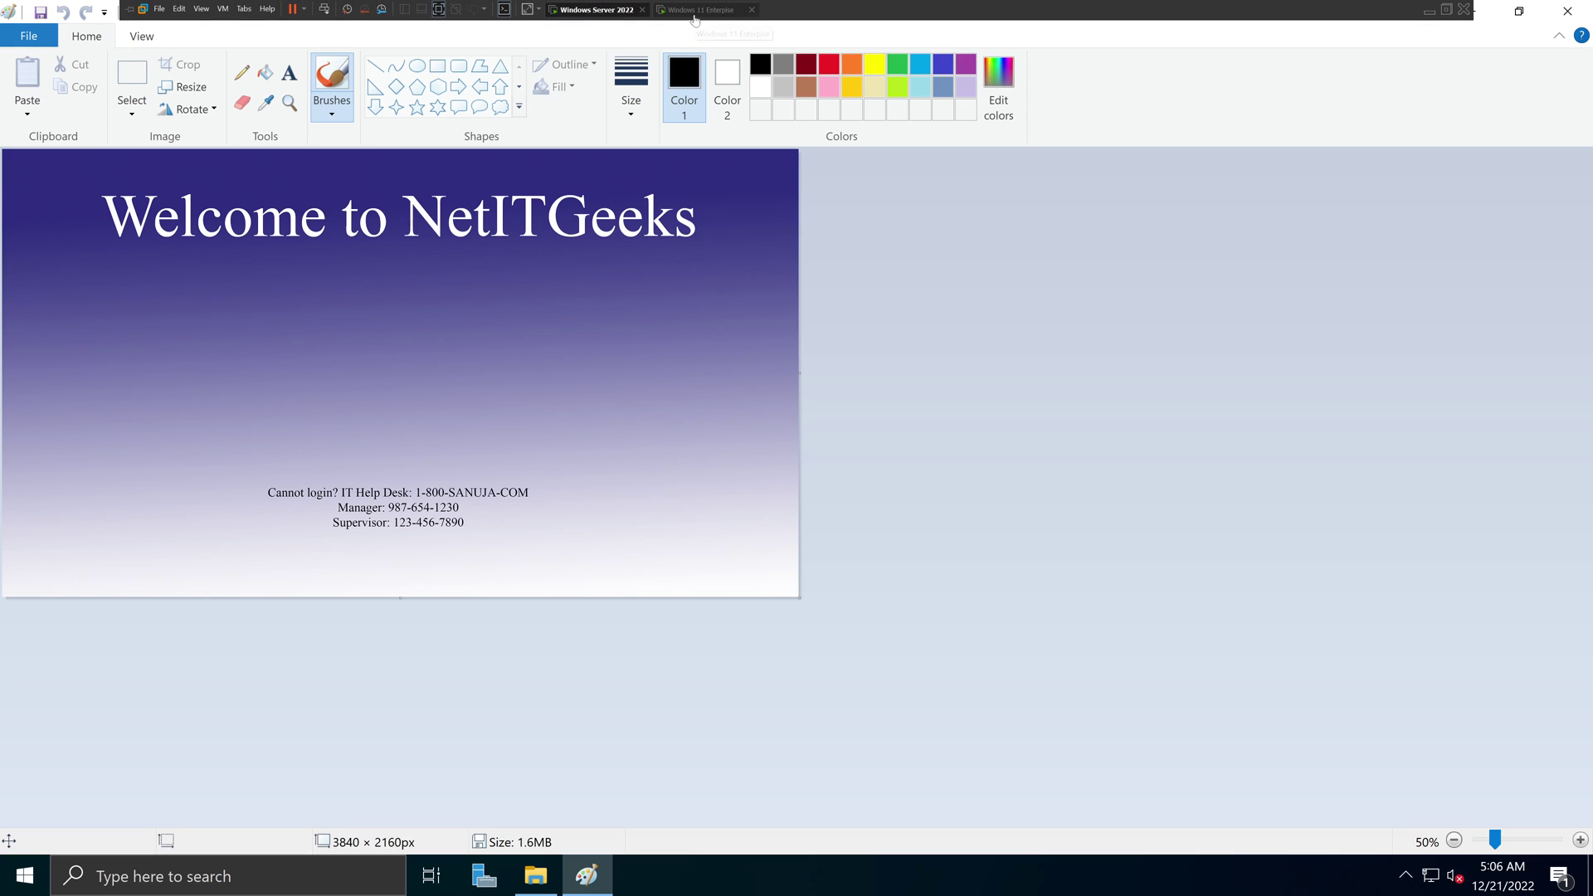
{"action": "left_click", "coordinate": [695, 15]}
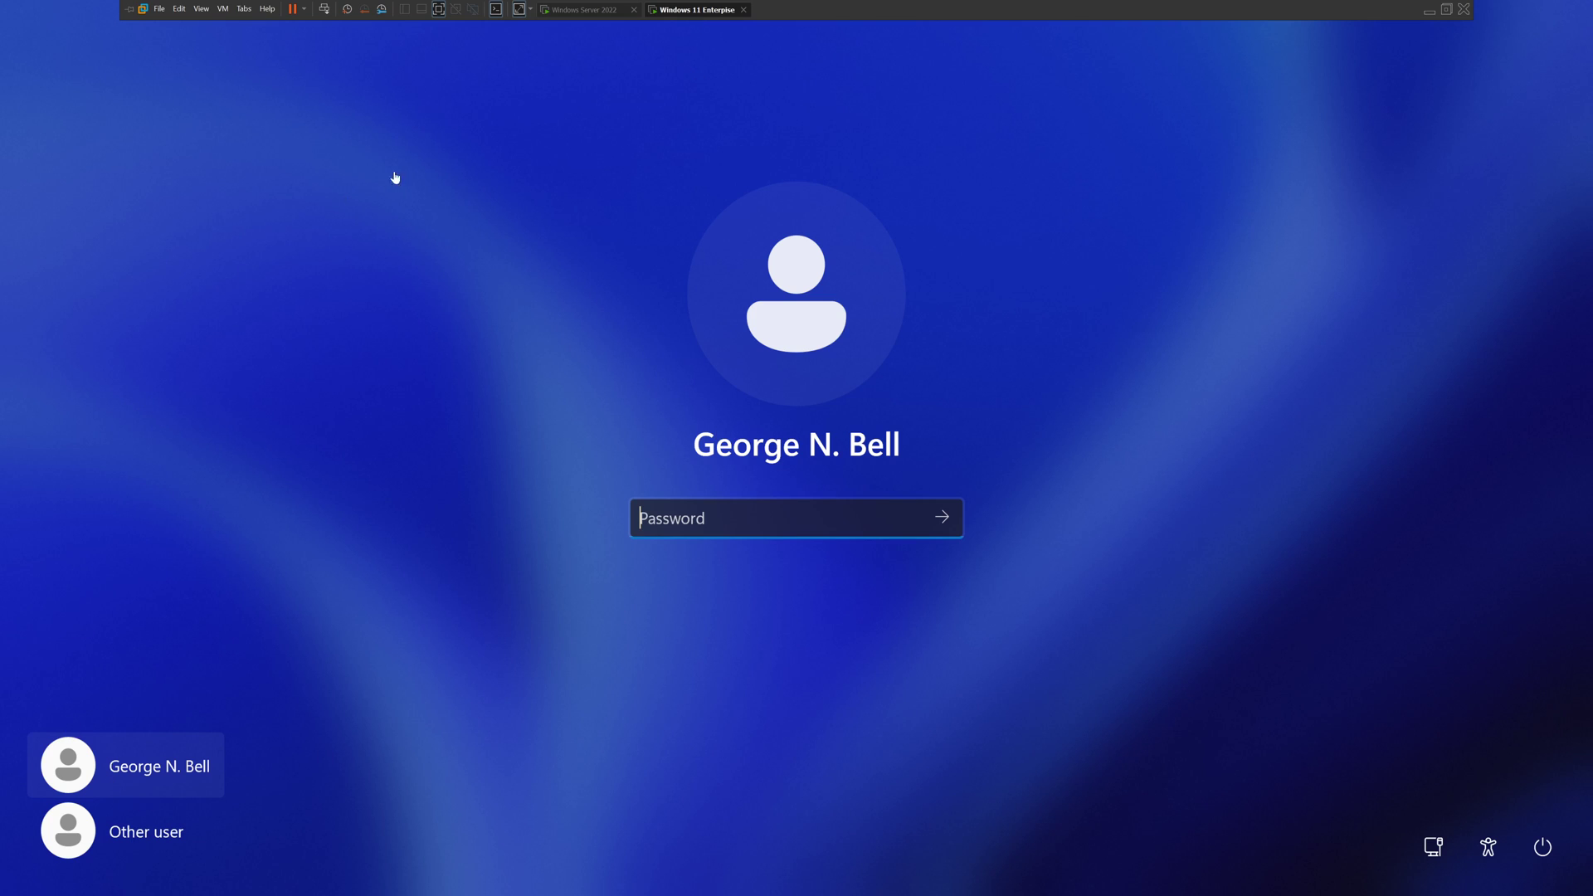
{"action": "left_click", "coordinate": [554, 13]}
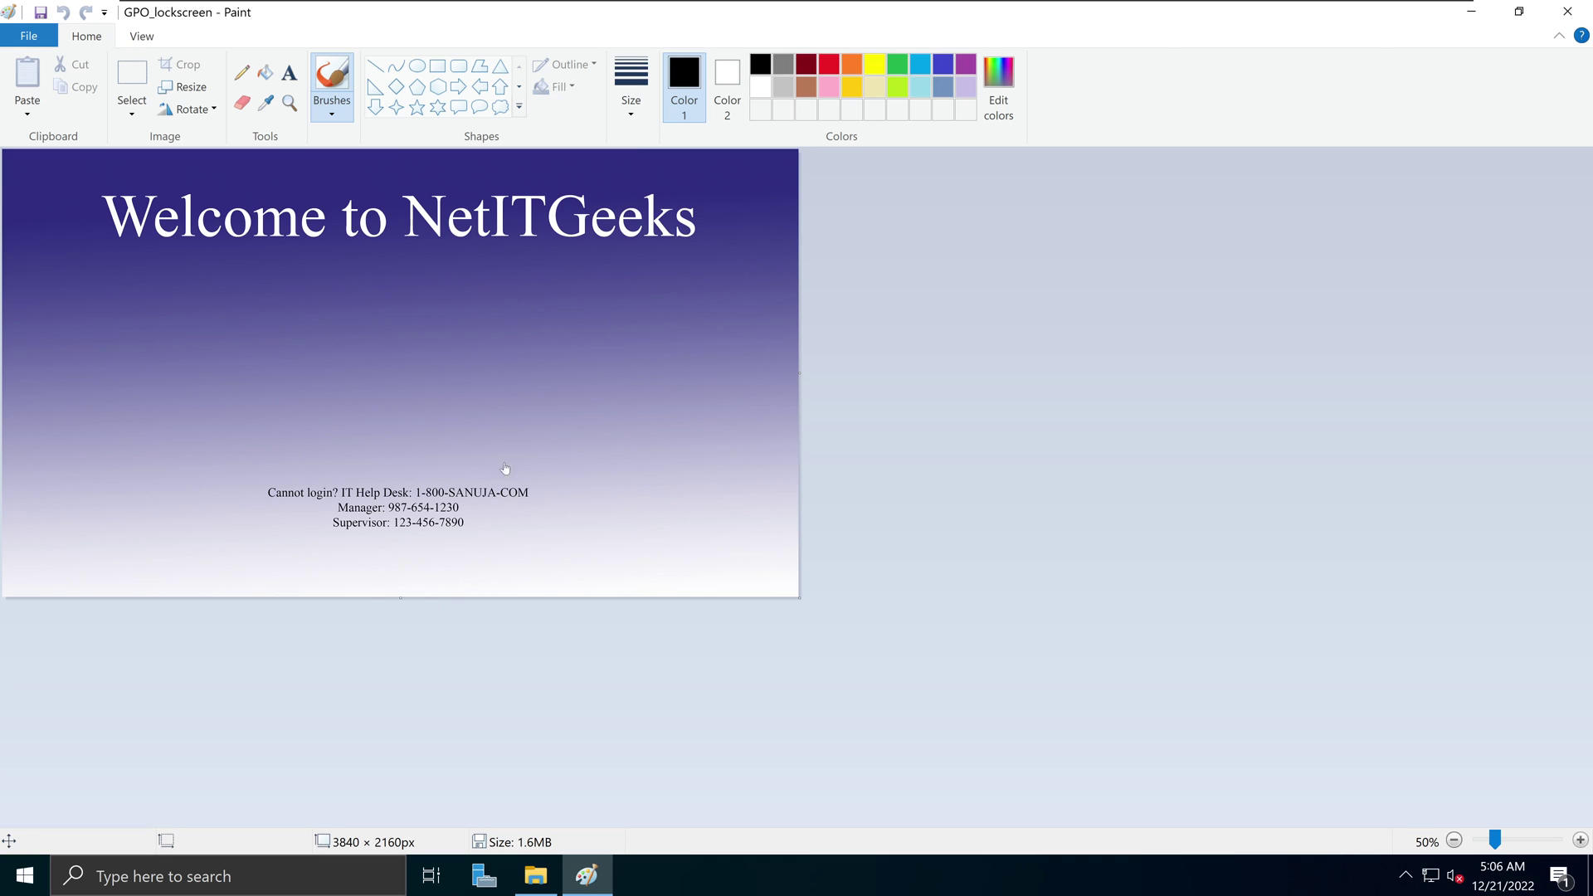
- Close the image and the folder window, and launch Active Directory Users and Computers from Server Manager
{"action": "left_click", "coordinate": [1568, 14]}
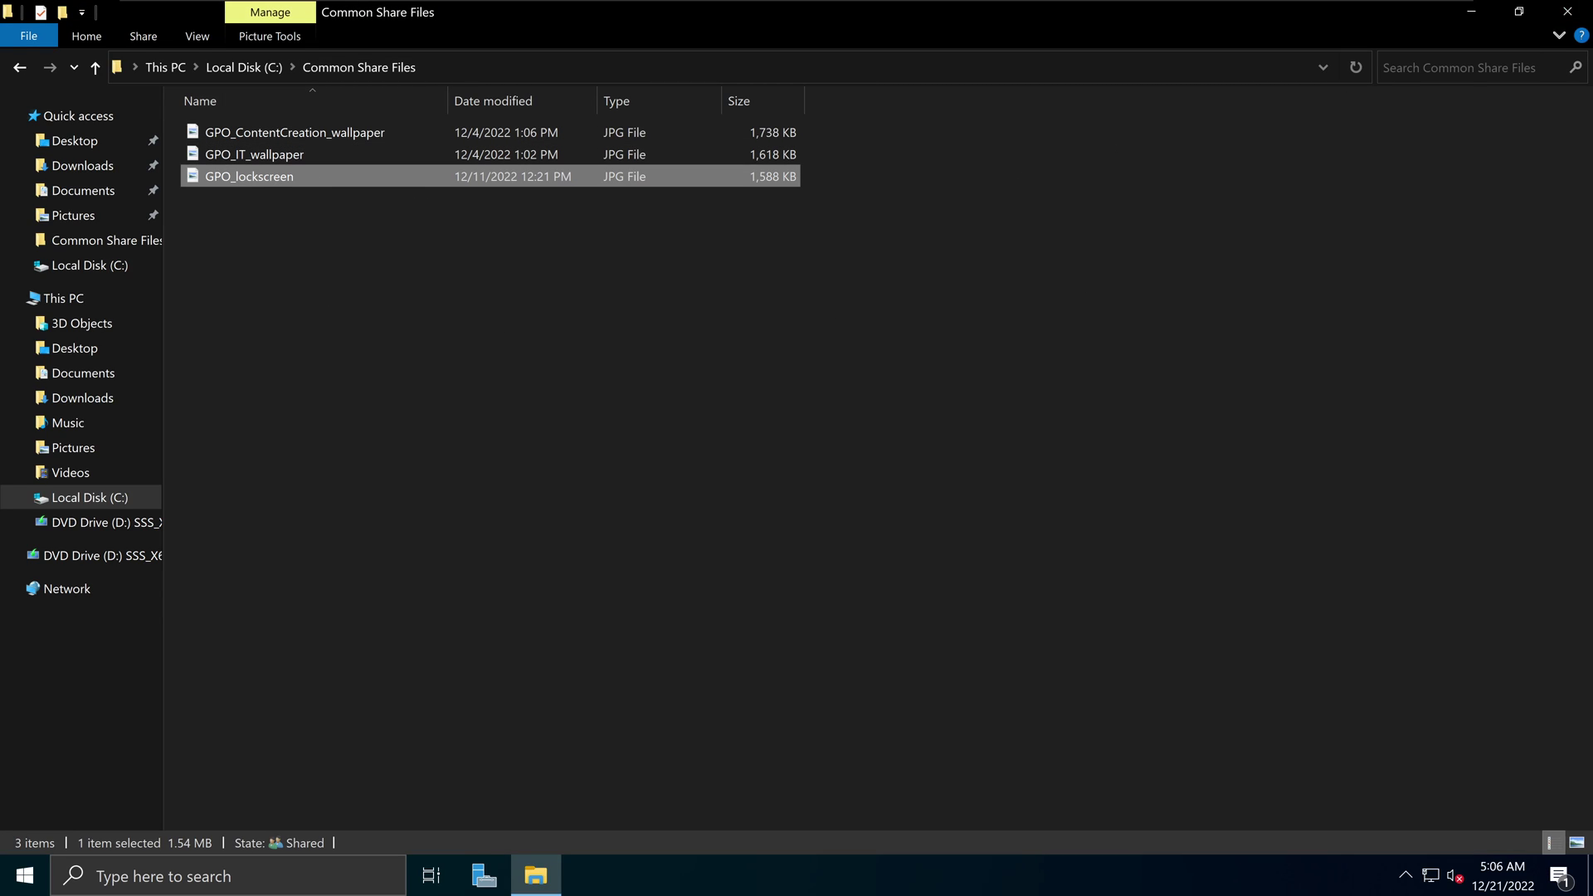
{"action": "left_click", "coordinate": [1568, 12]}
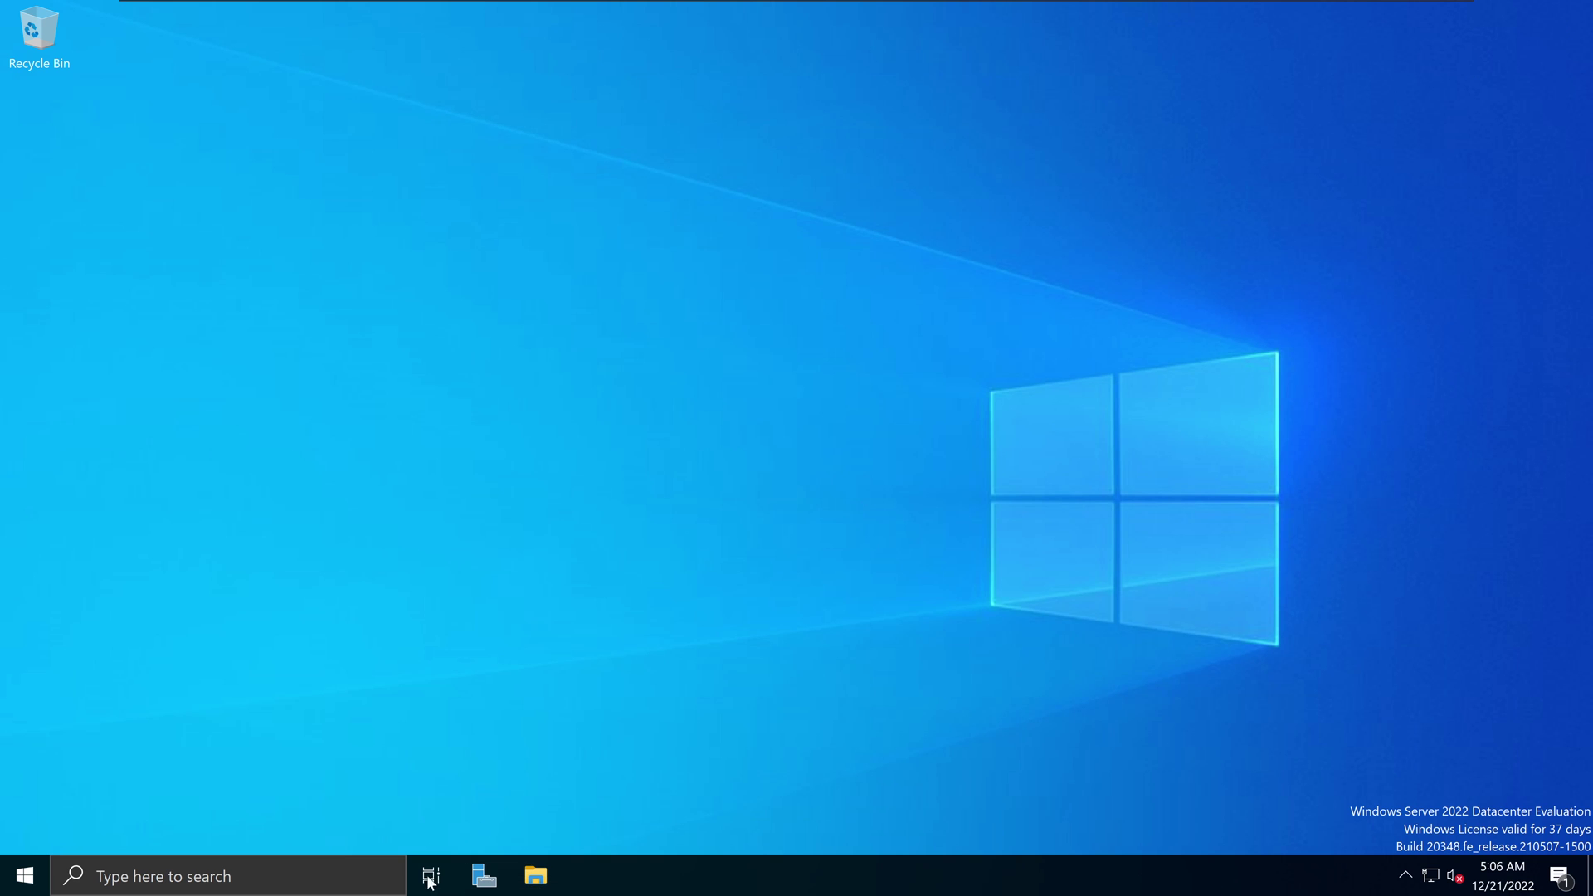
{"action": "left_click", "coordinate": [470, 887]}
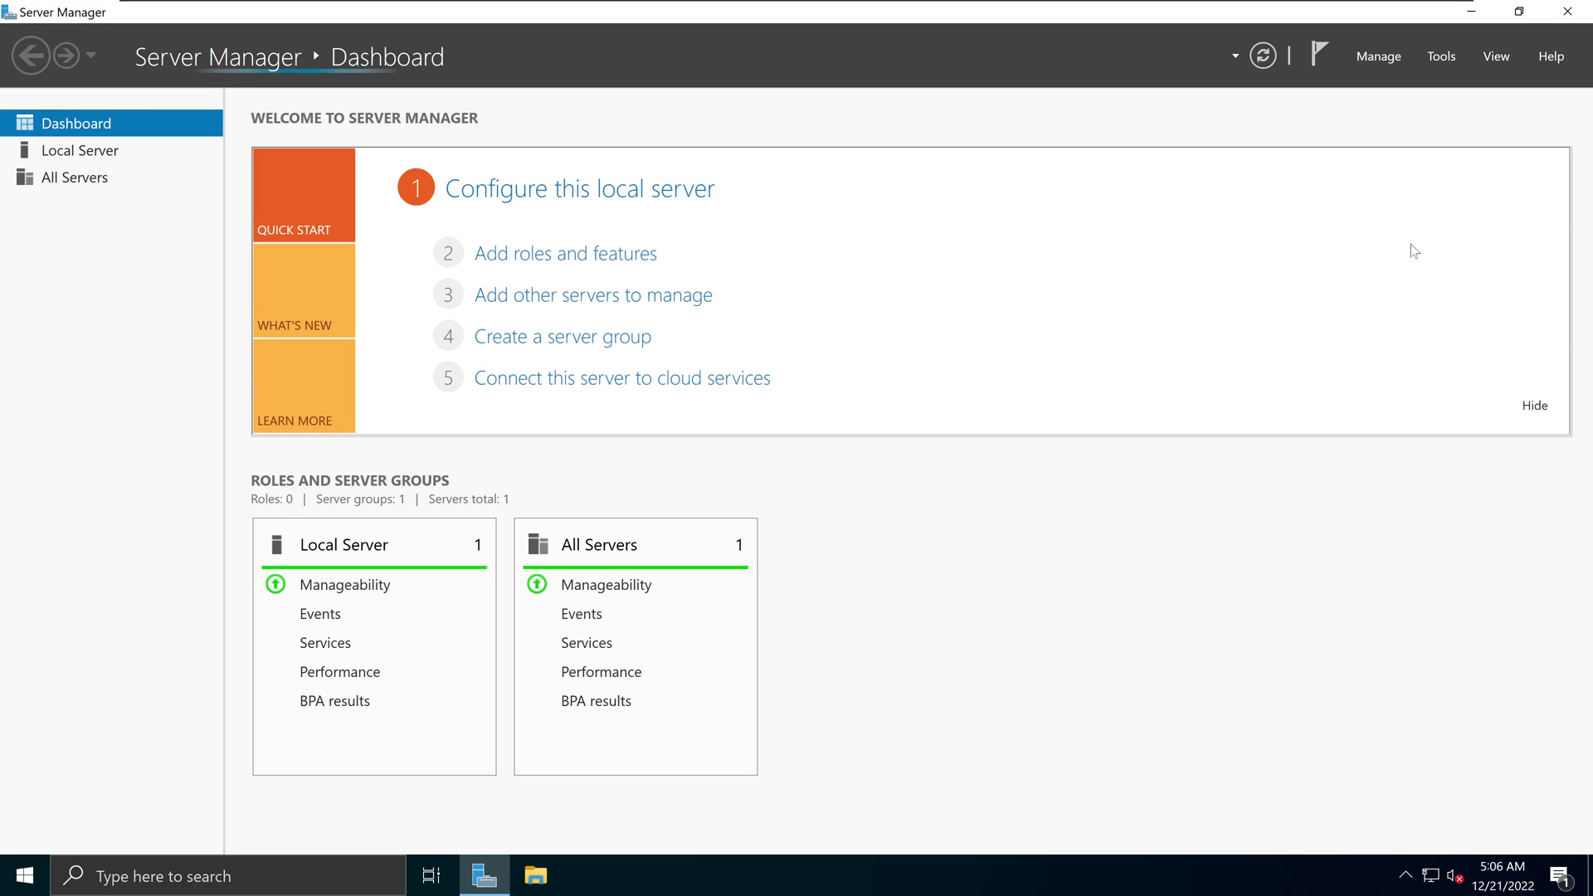
{"action": "left_click", "coordinate": [1441, 58]}
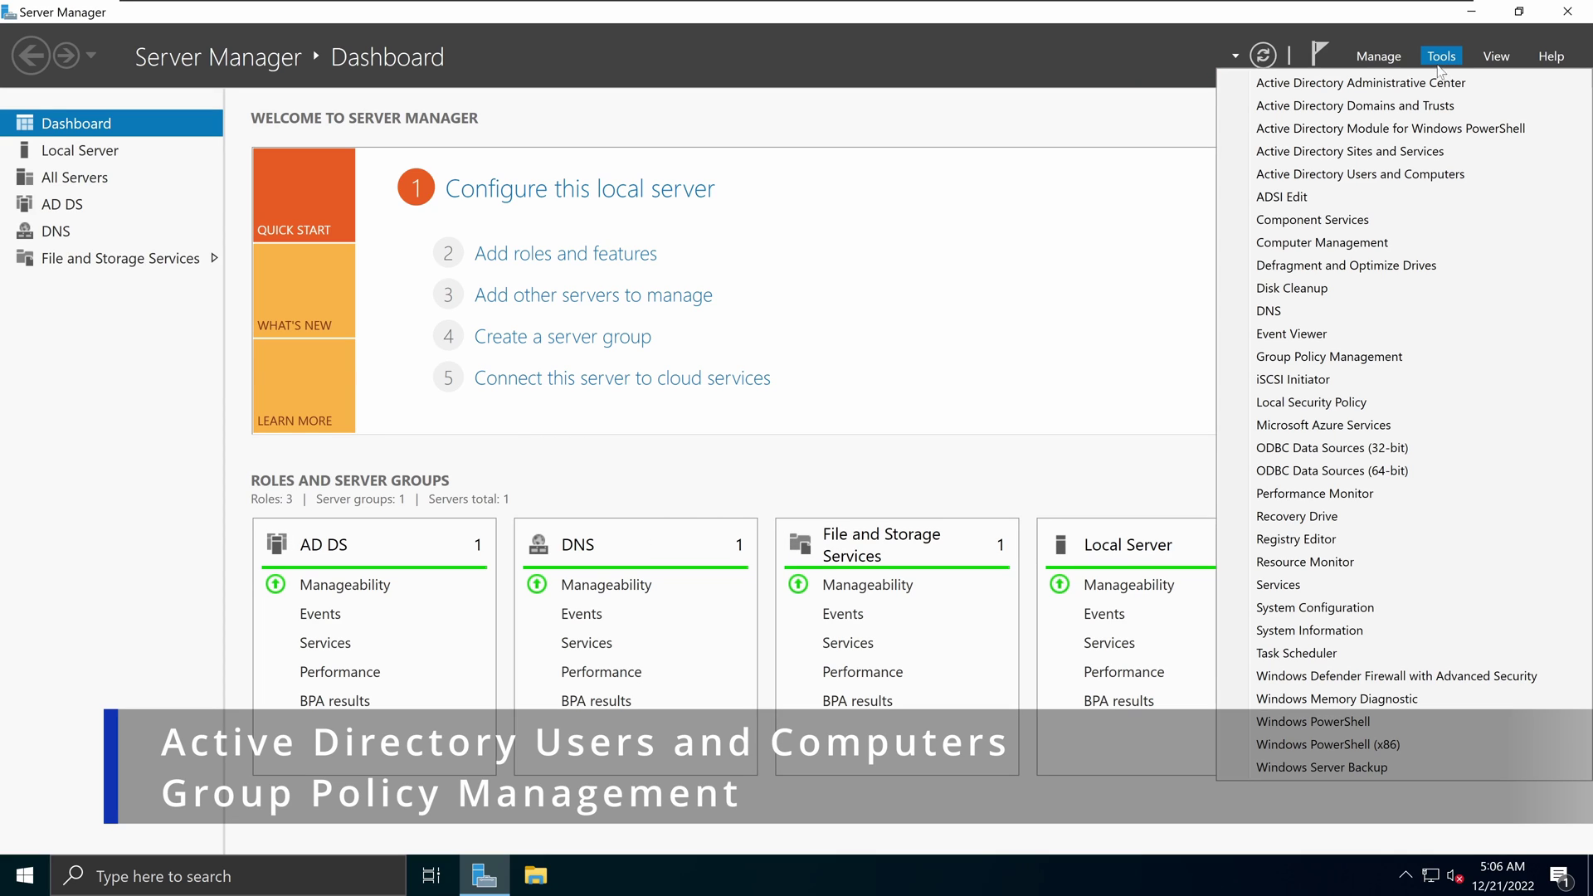
{"action": "left_click", "coordinate": [1411, 175]}
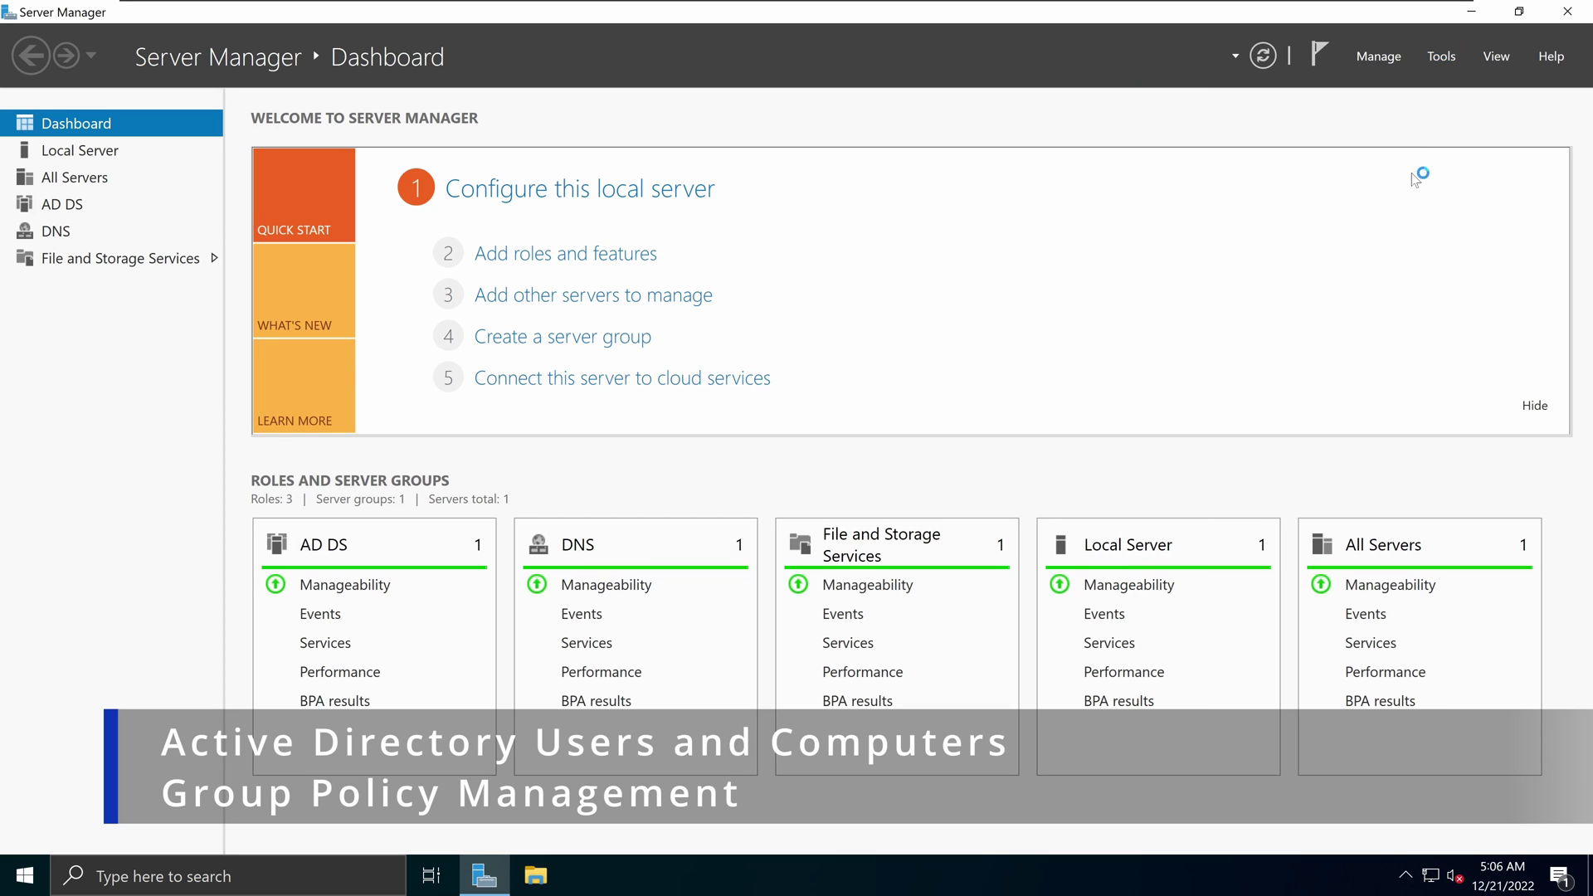
- Launch Group Policy Management from Server Manager
{"action": "left_click", "coordinate": [1443, 56]}
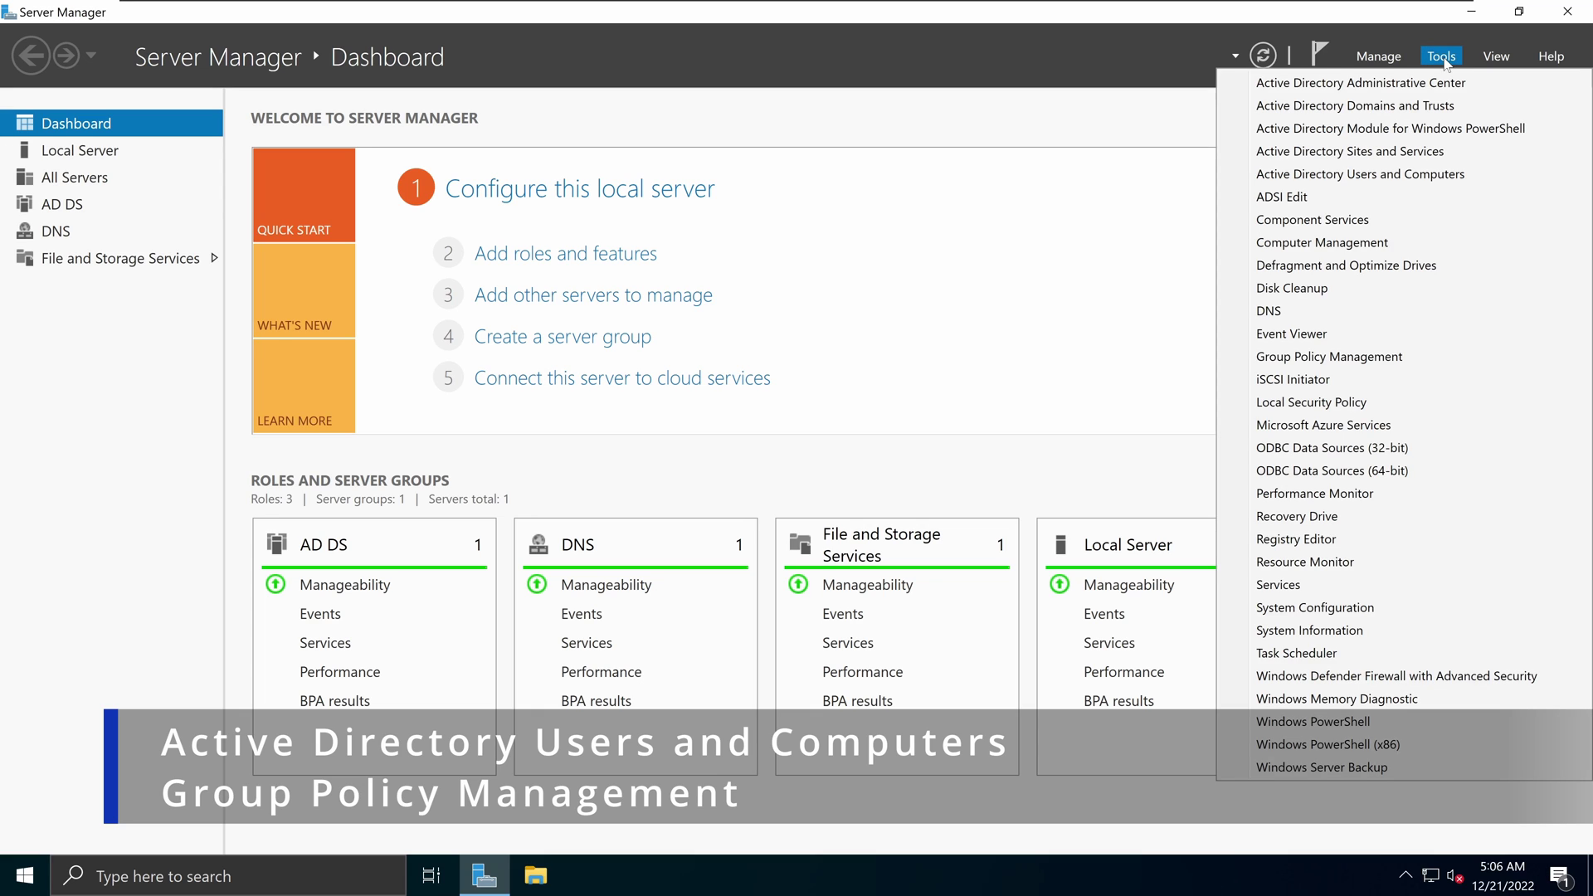
{"action": "left_click", "coordinate": [1353, 357]}
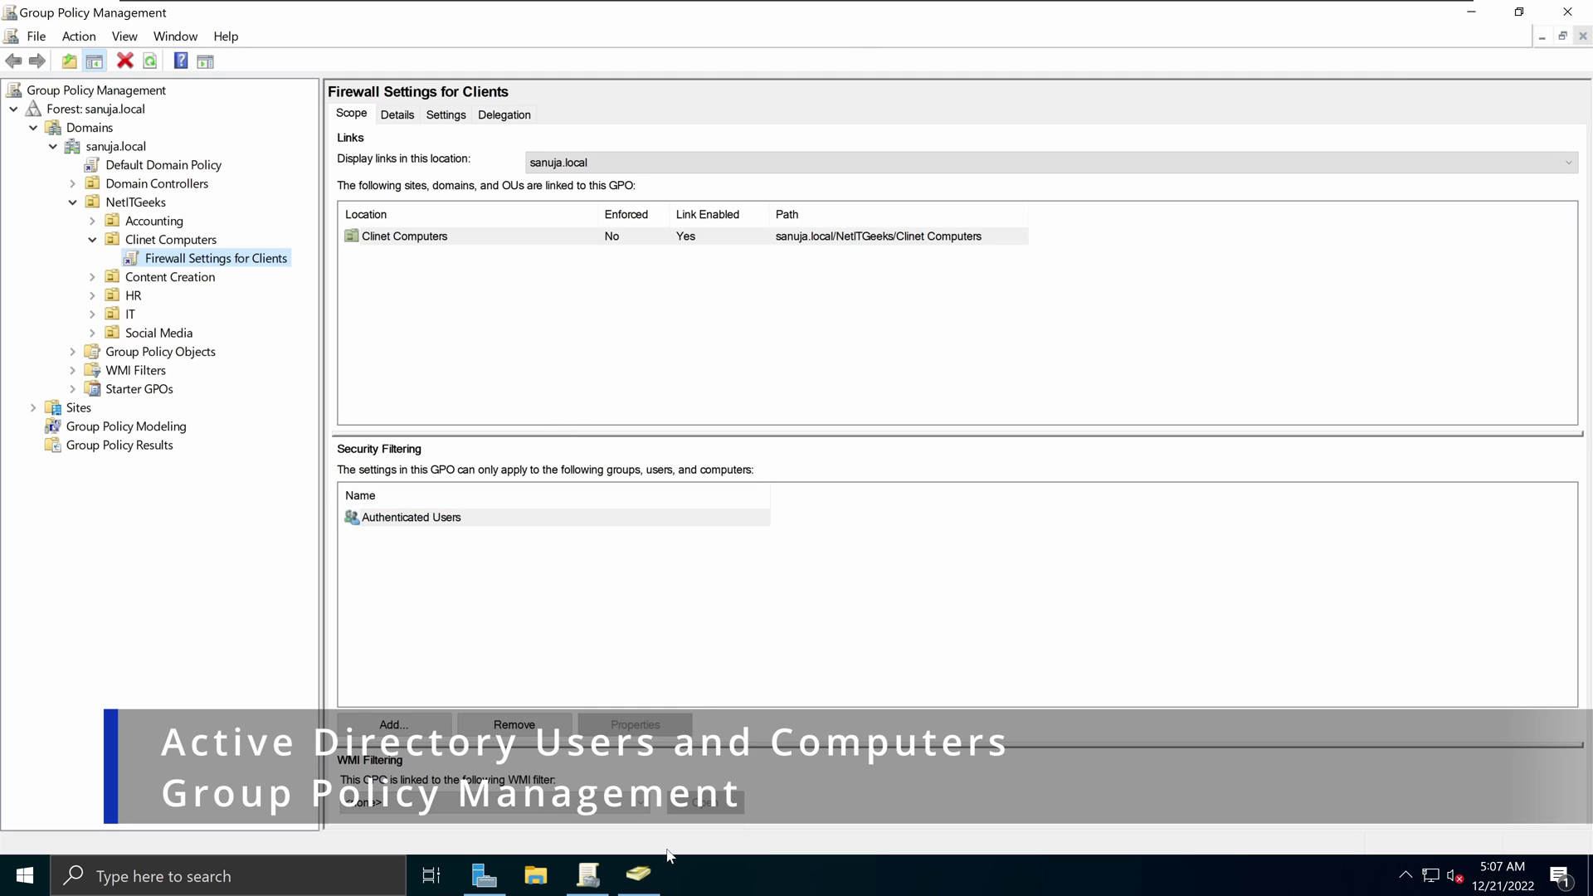
- Switch to Active Directory Users and Computers and examine which computers belong to the Clinet Computers OU under NetITGeeks
{"action": "mouse_move", "coordinate": [658, 881]}
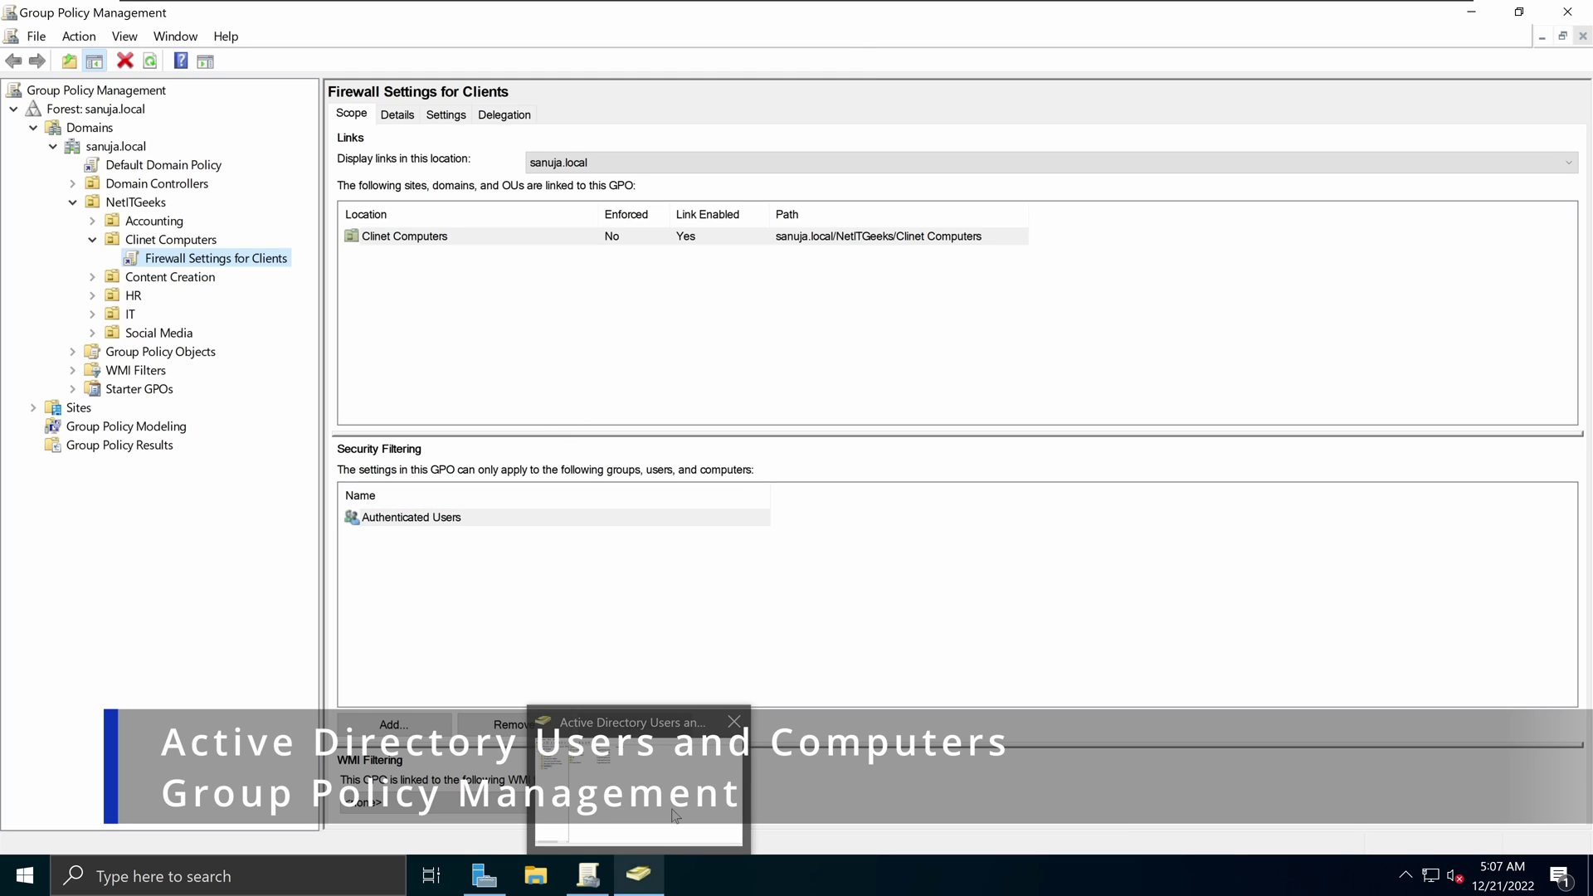
{"action": "left_click", "coordinate": [629, 788]}
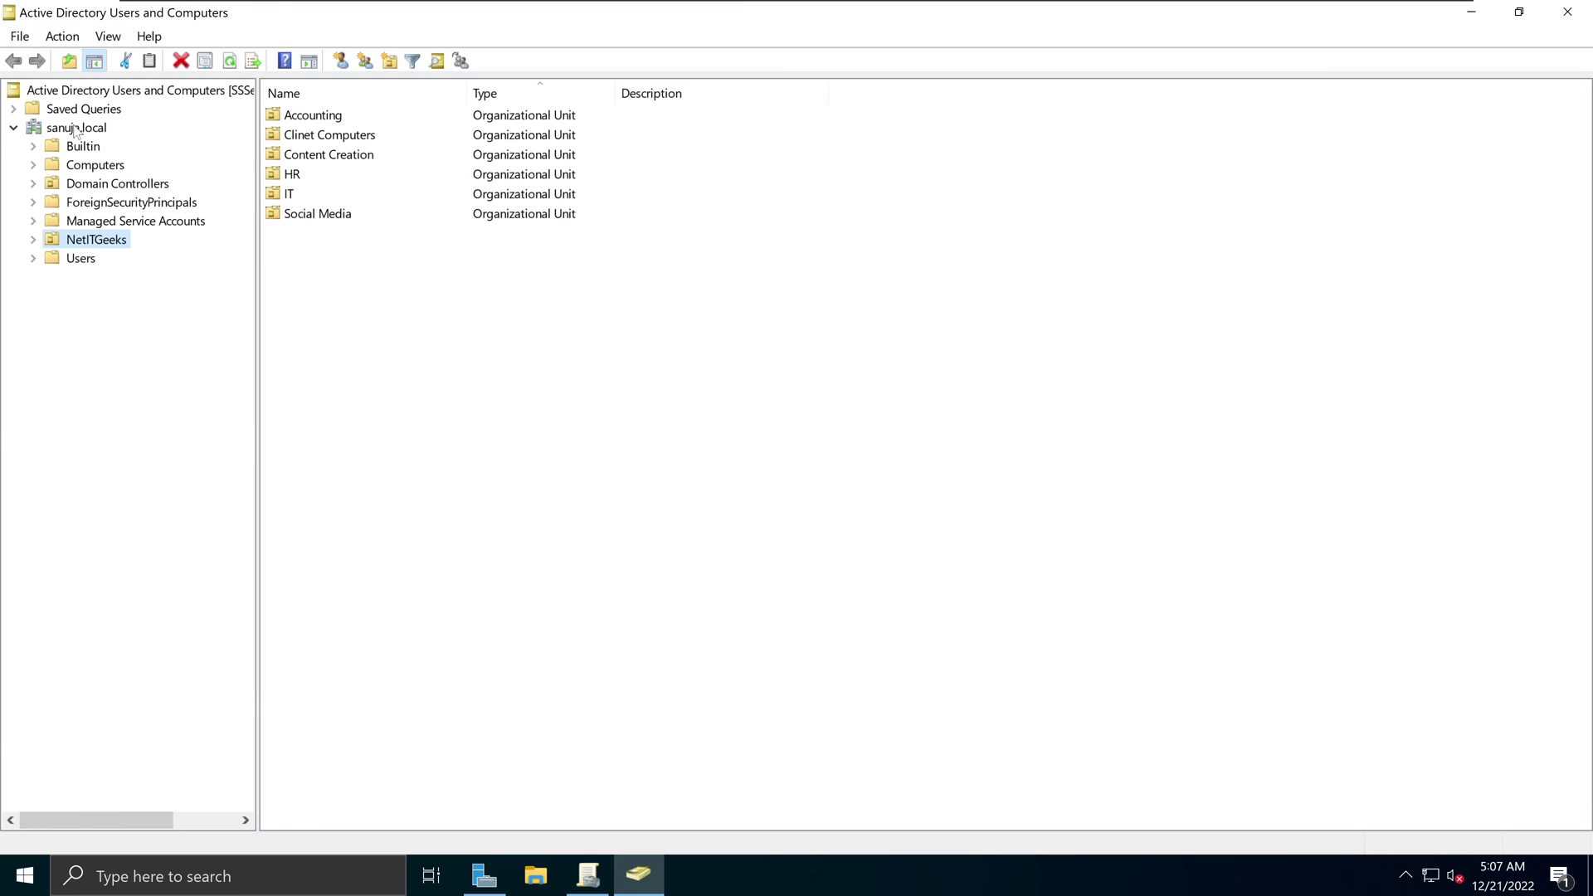
{"action": "left_click", "coordinate": [33, 240]}
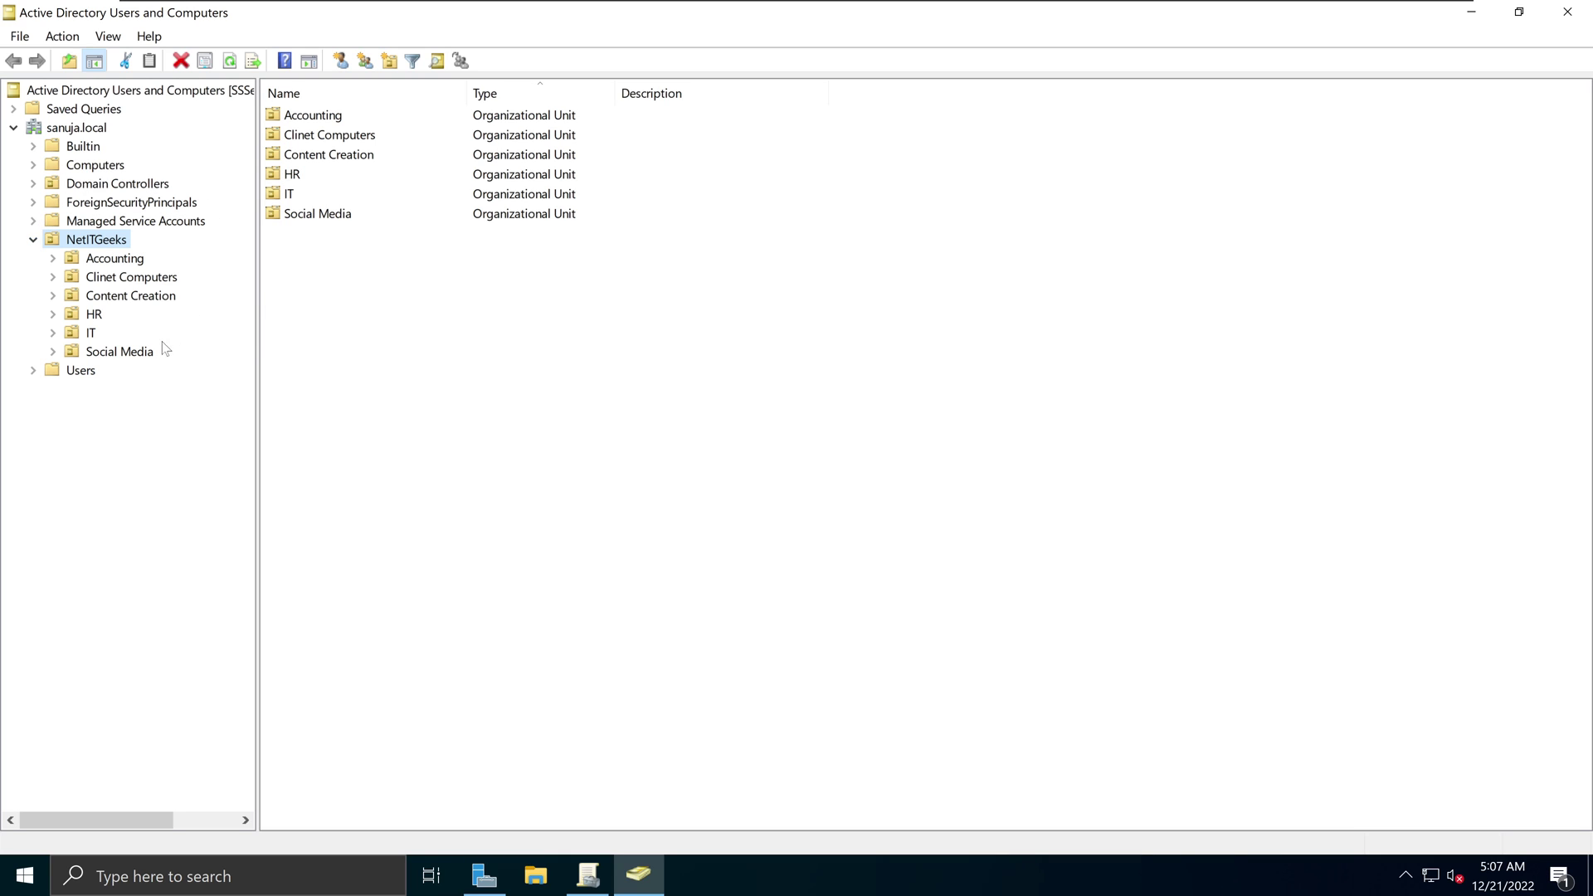
{"action": "left_click", "coordinate": [106, 283]}
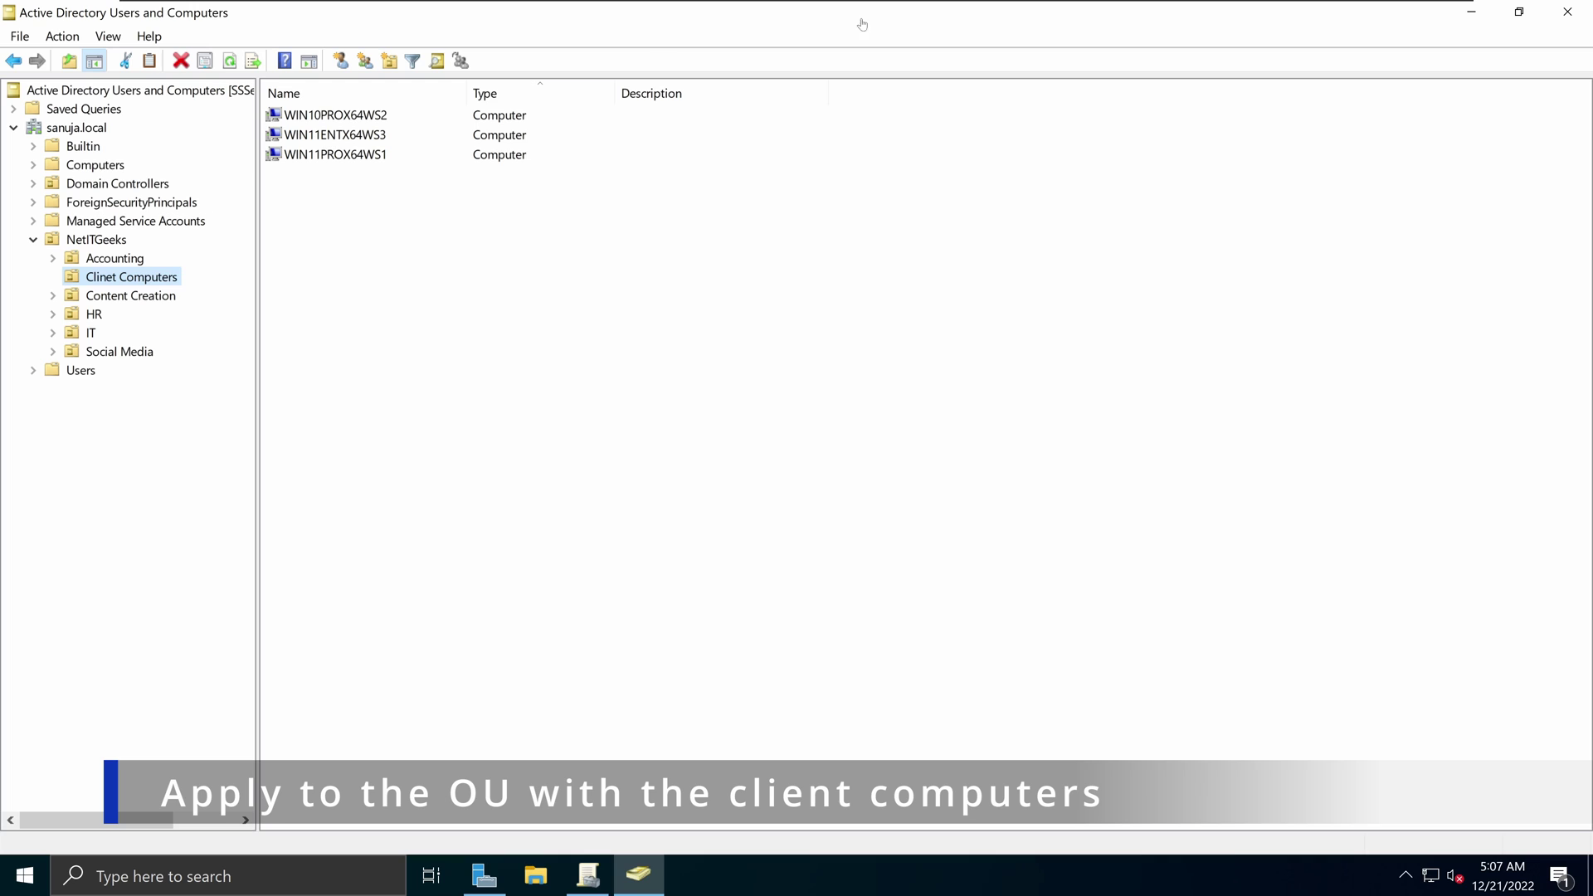
- Switch to Group Policy Management and show the policies linked to the Clinet Computers OU under NetITGeeks
{"action": "left_click", "coordinate": [592, 886]}
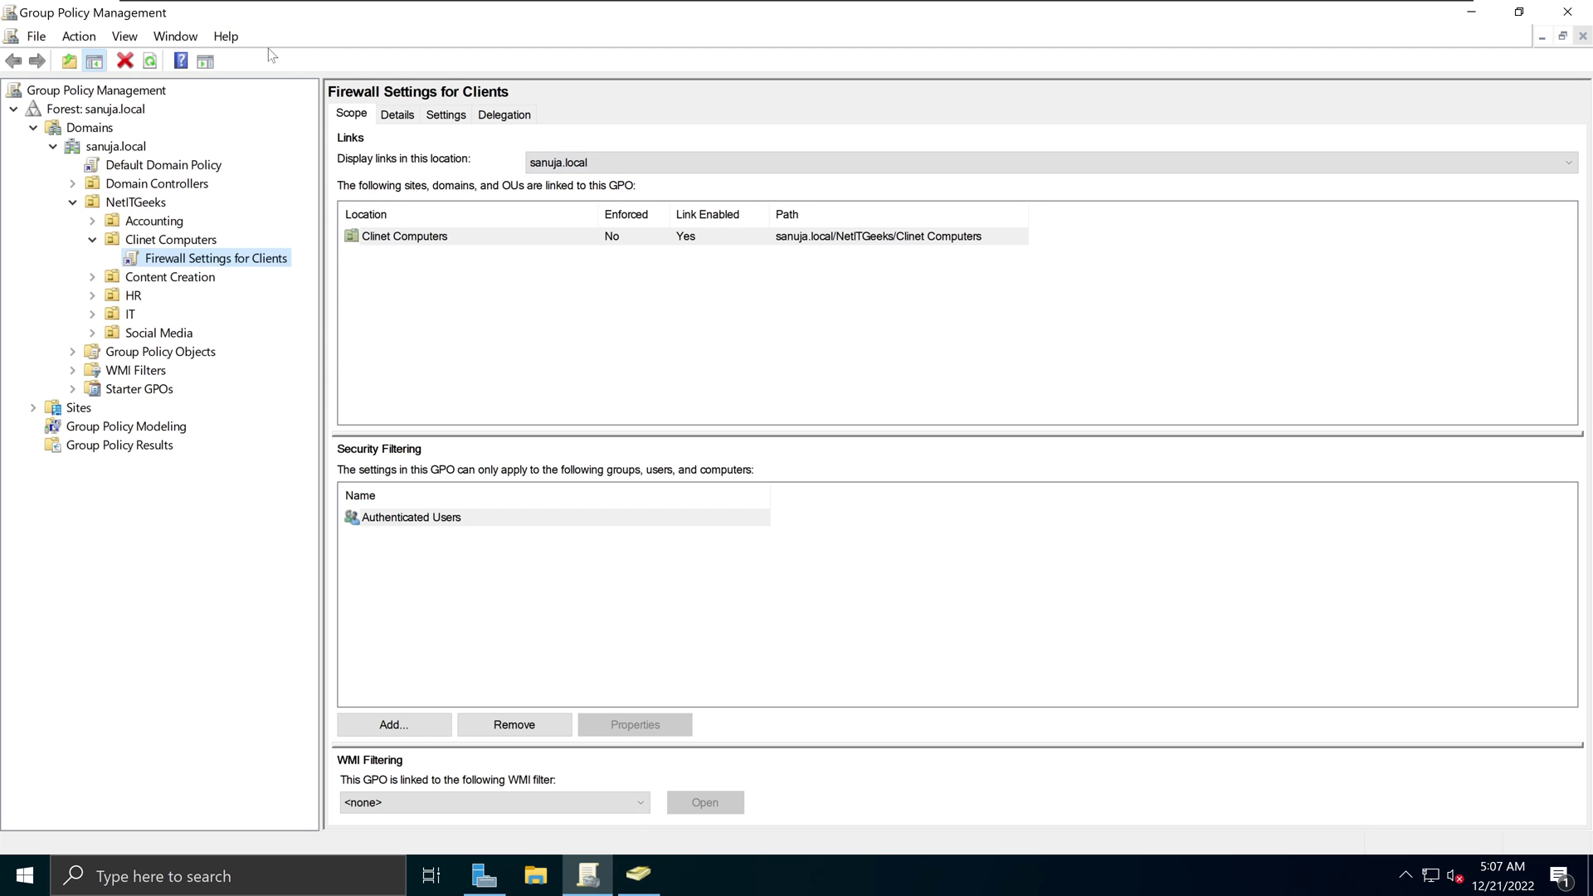
{"action": "left_click", "coordinate": [92, 241]}
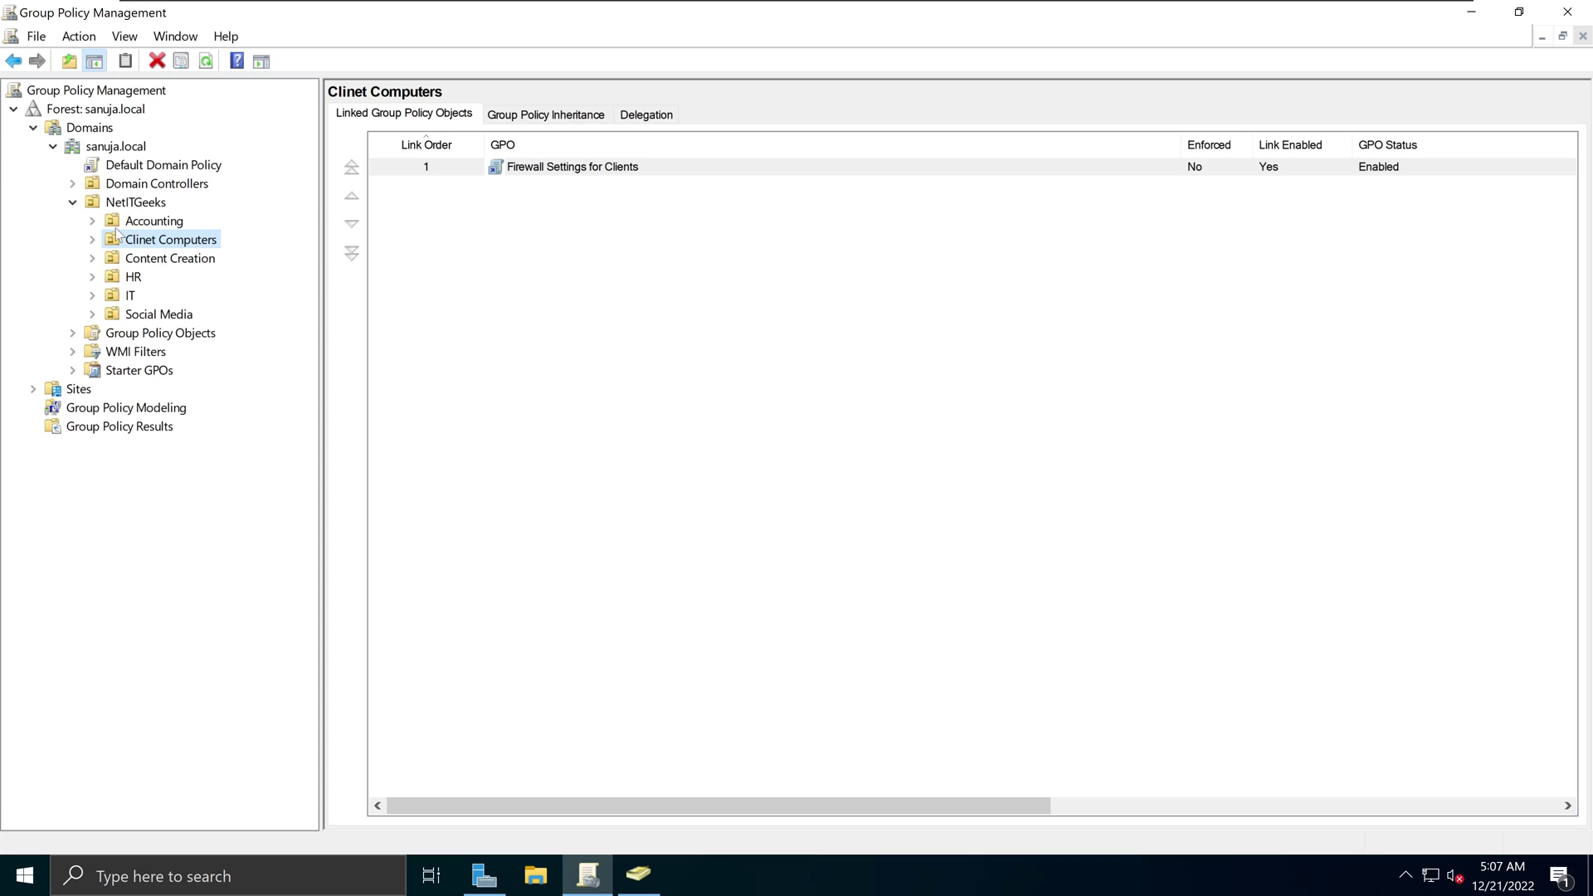
{"action": "left_click", "coordinate": [93, 240]}
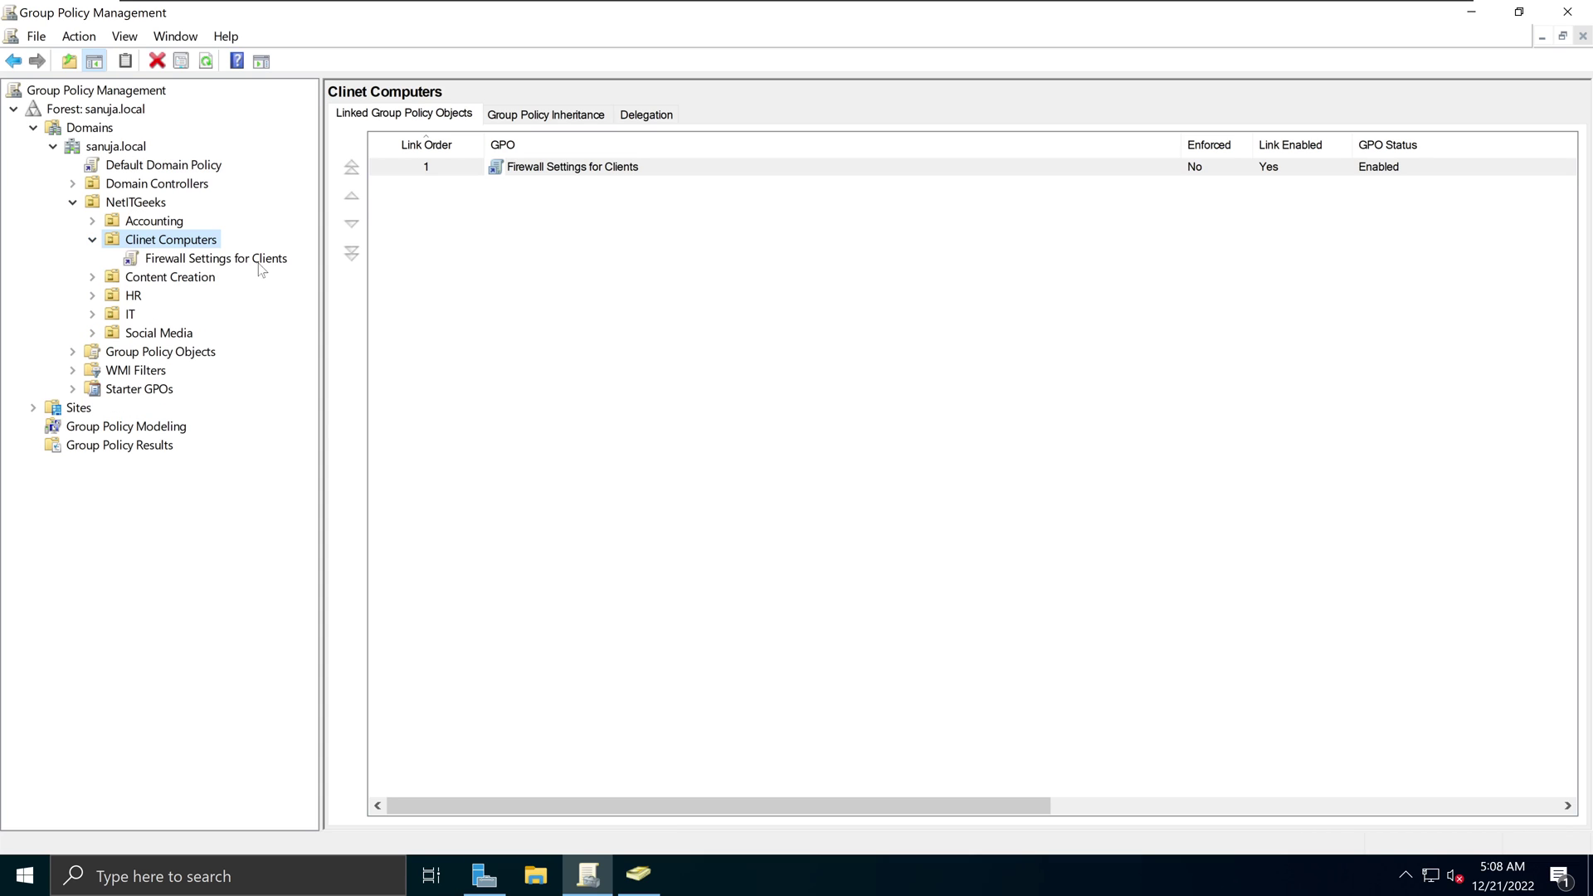
{"action": "right_click", "coordinate": [198, 244]}
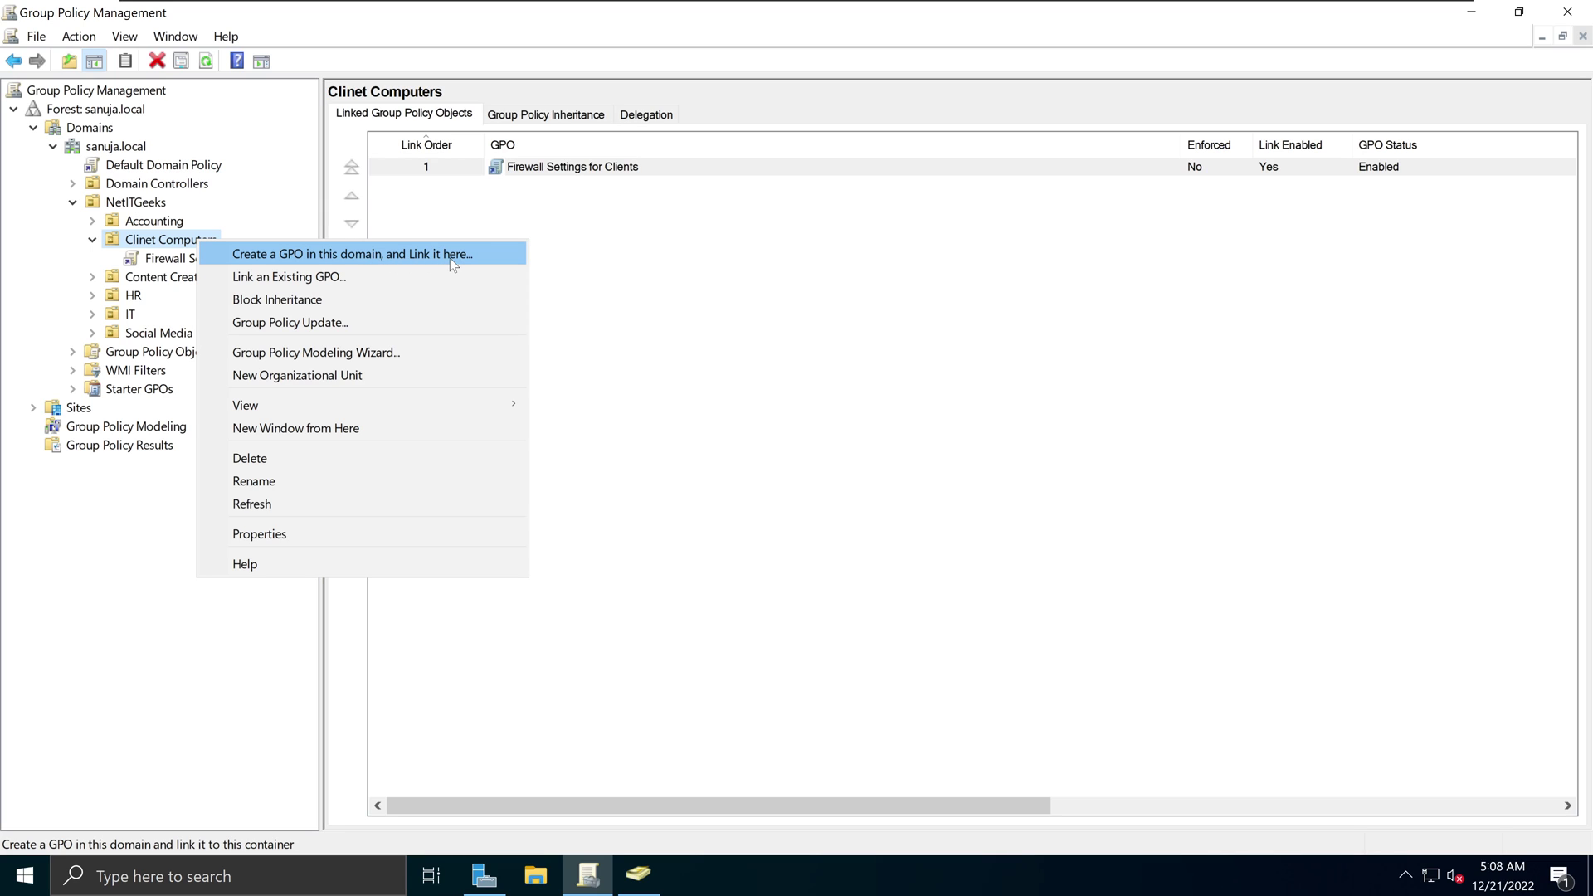
{"action": "left_click", "coordinate": [118, 567]}
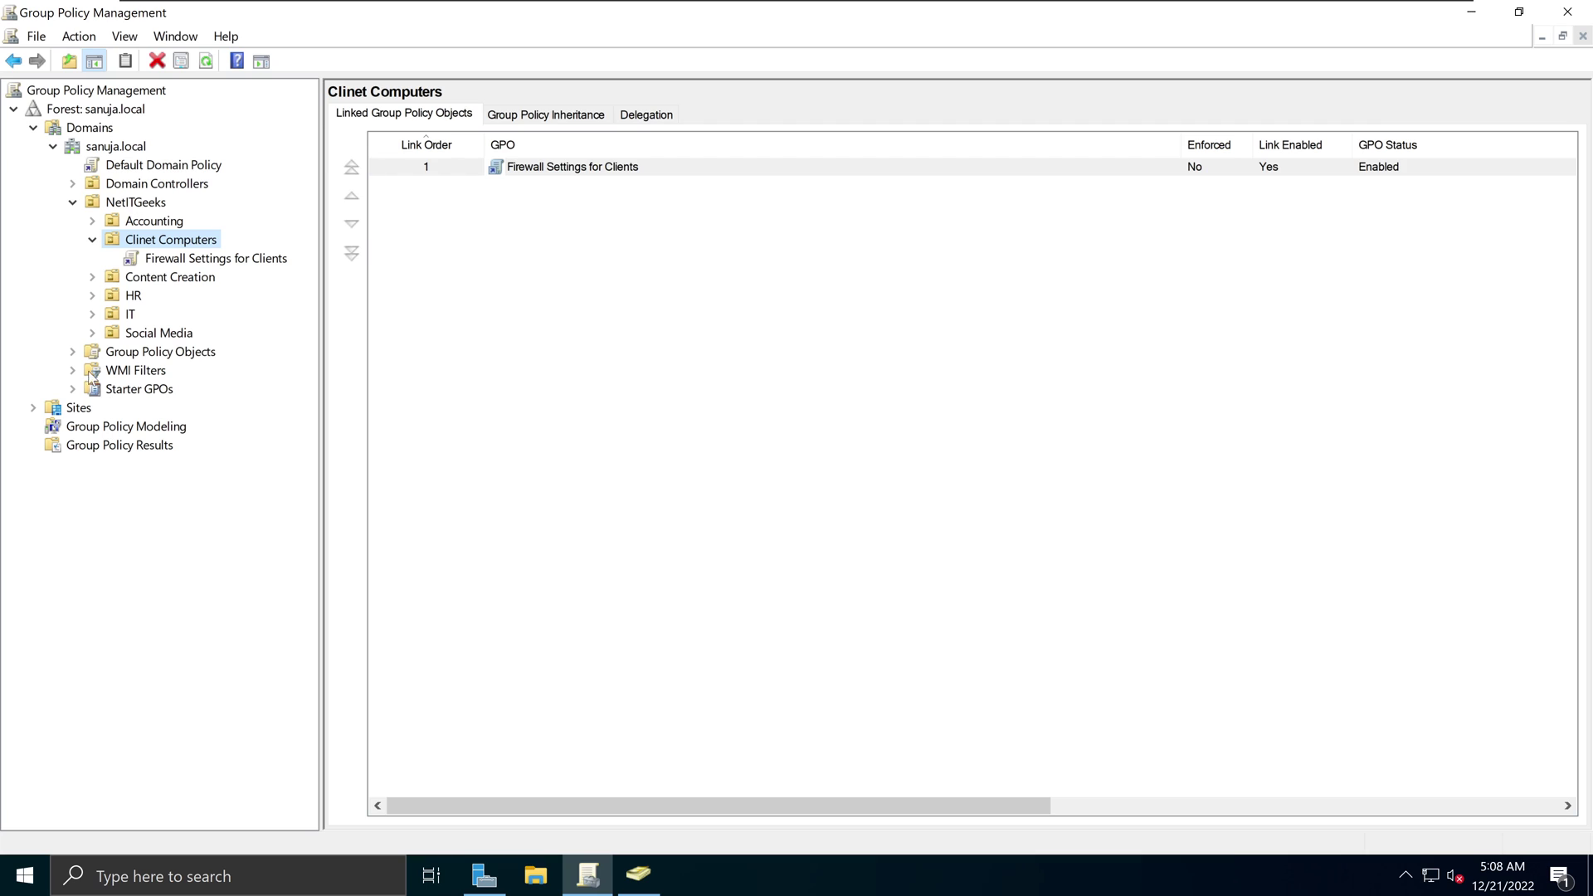
{"action": "left_click", "coordinate": [73, 352]}
{"action": "right_click", "coordinate": [191, 359]}
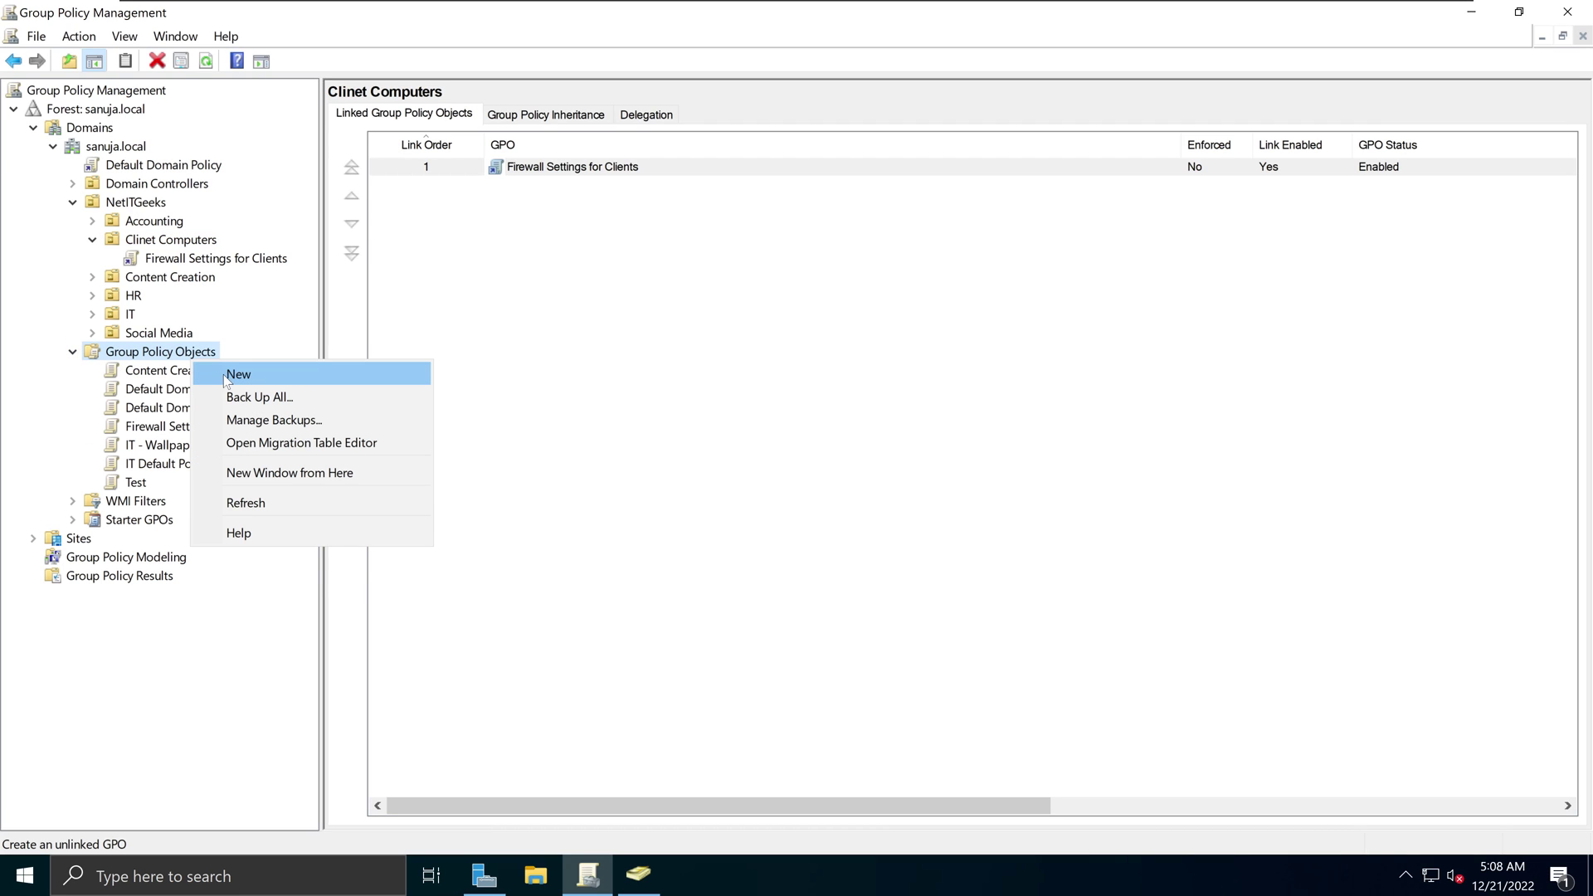
{"action": "left_click", "coordinate": [187, 242]}
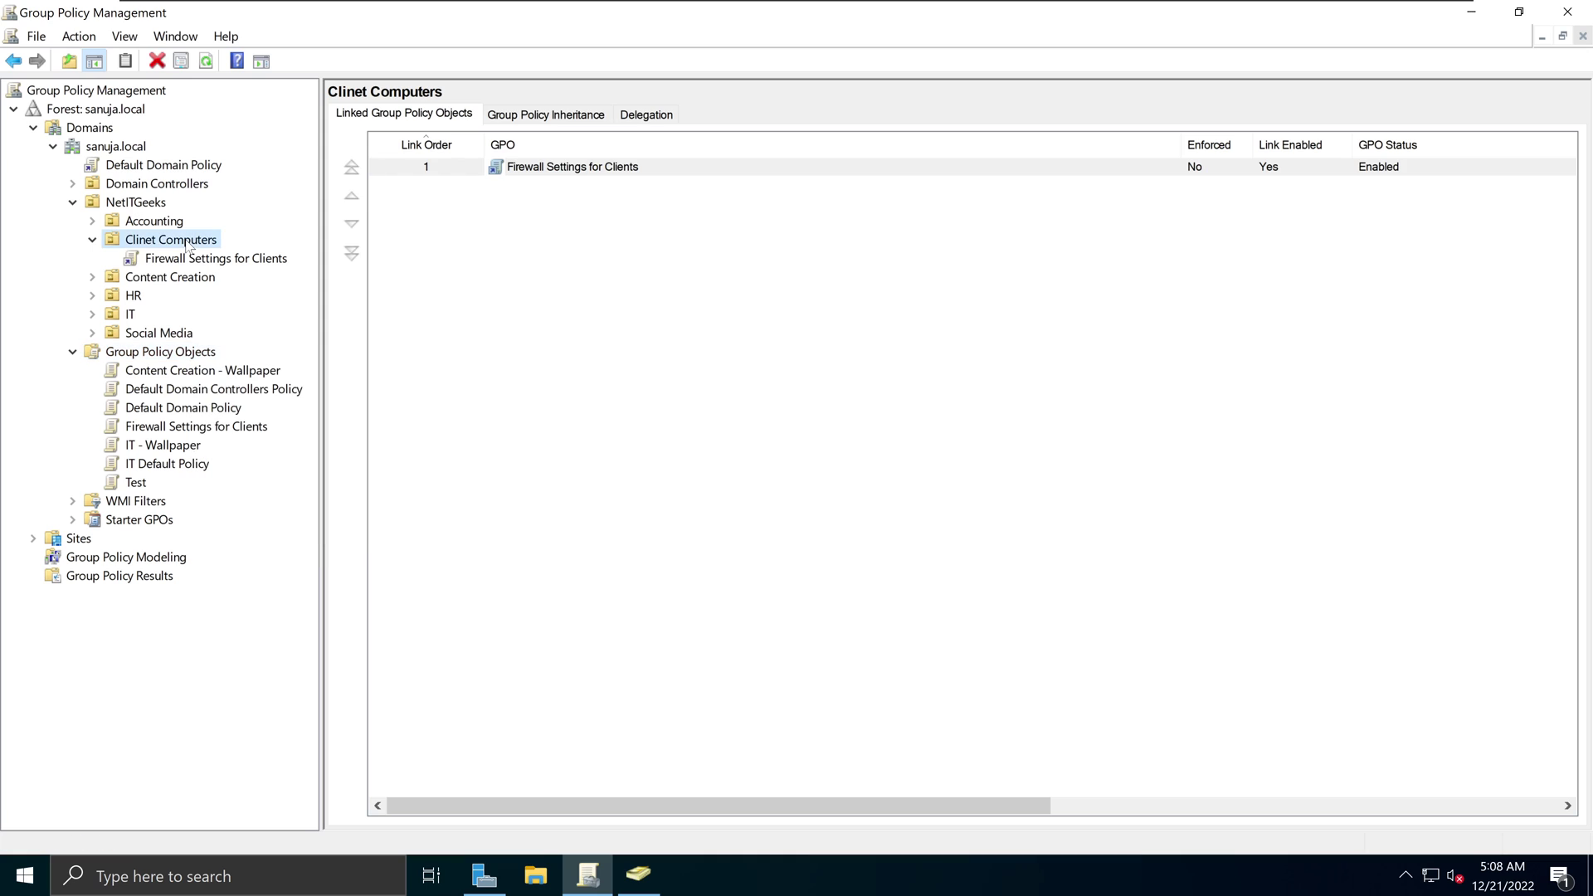
{"action": "right_click", "coordinate": [187, 244]}
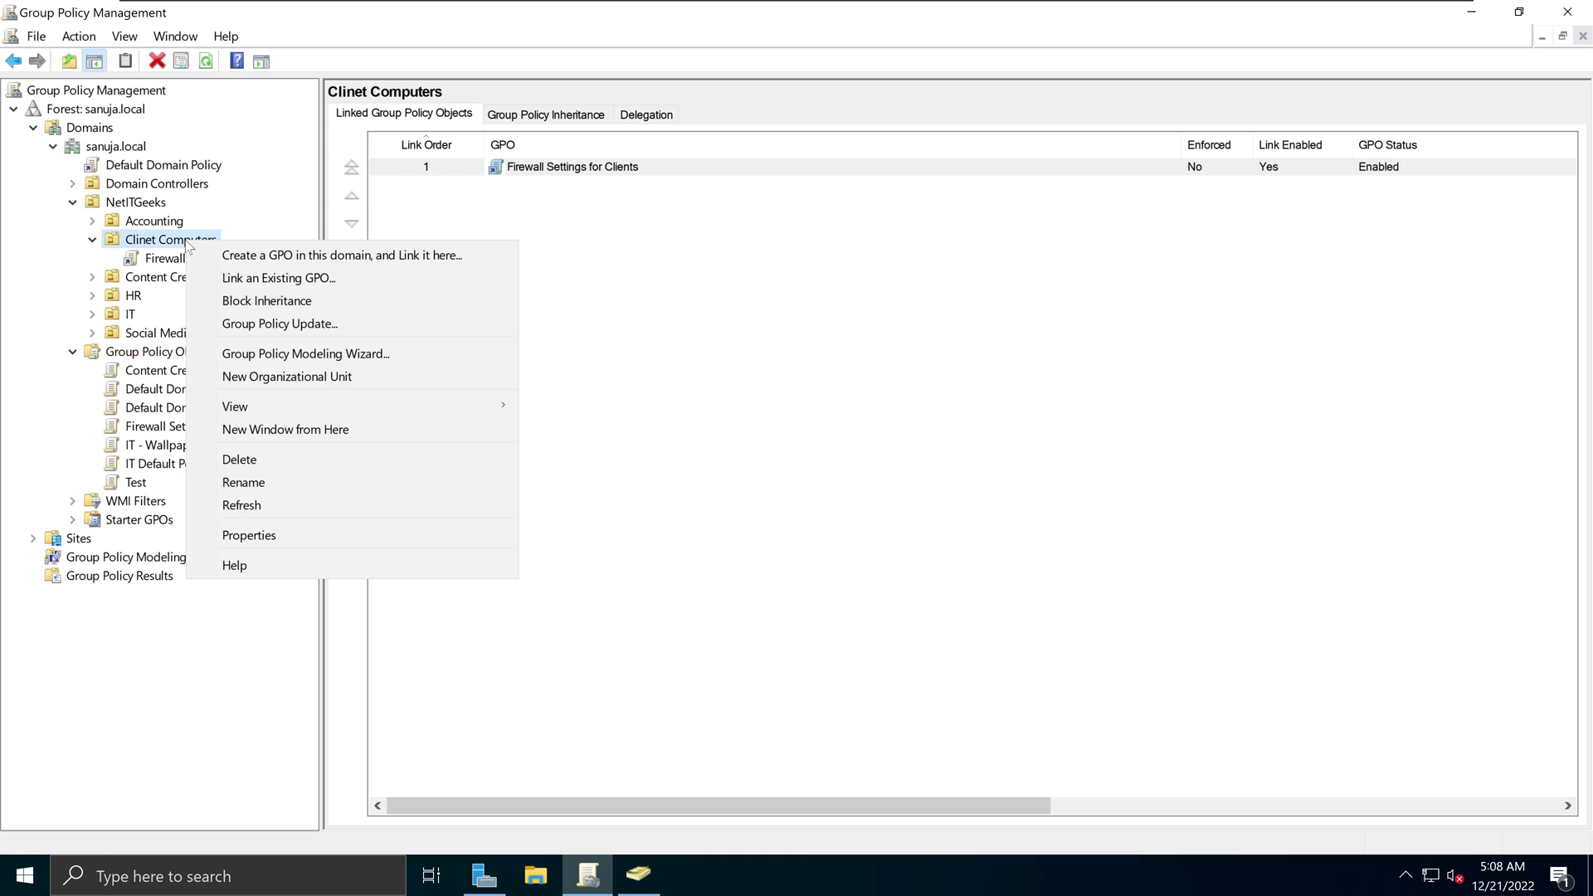
{"action": "left_click", "coordinate": [253, 282]}
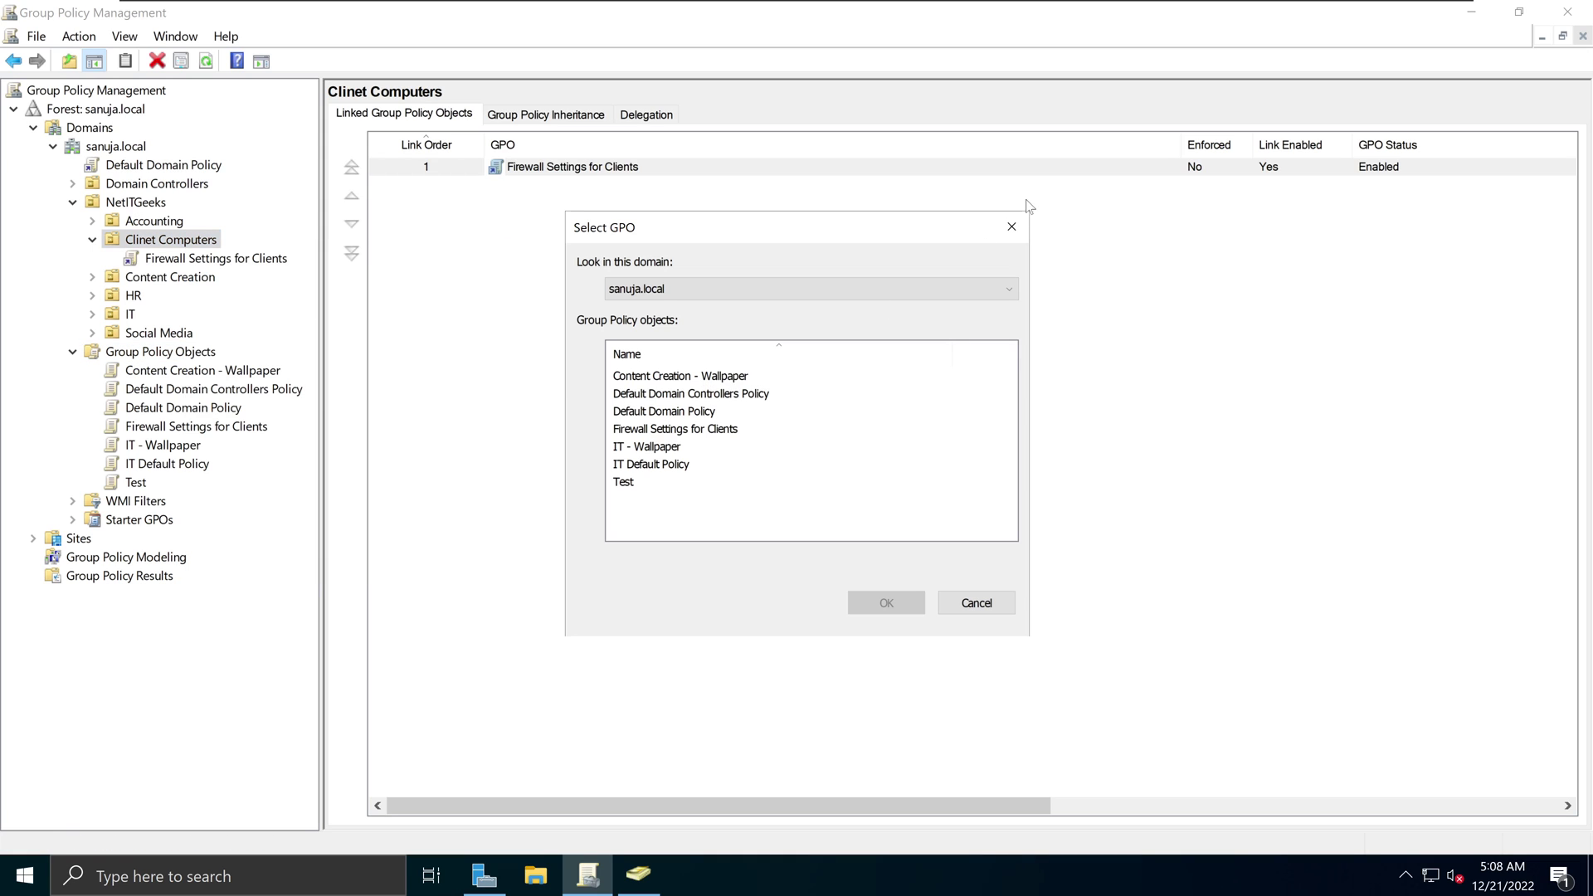
{"action": "left_click", "coordinate": [1011, 226]}
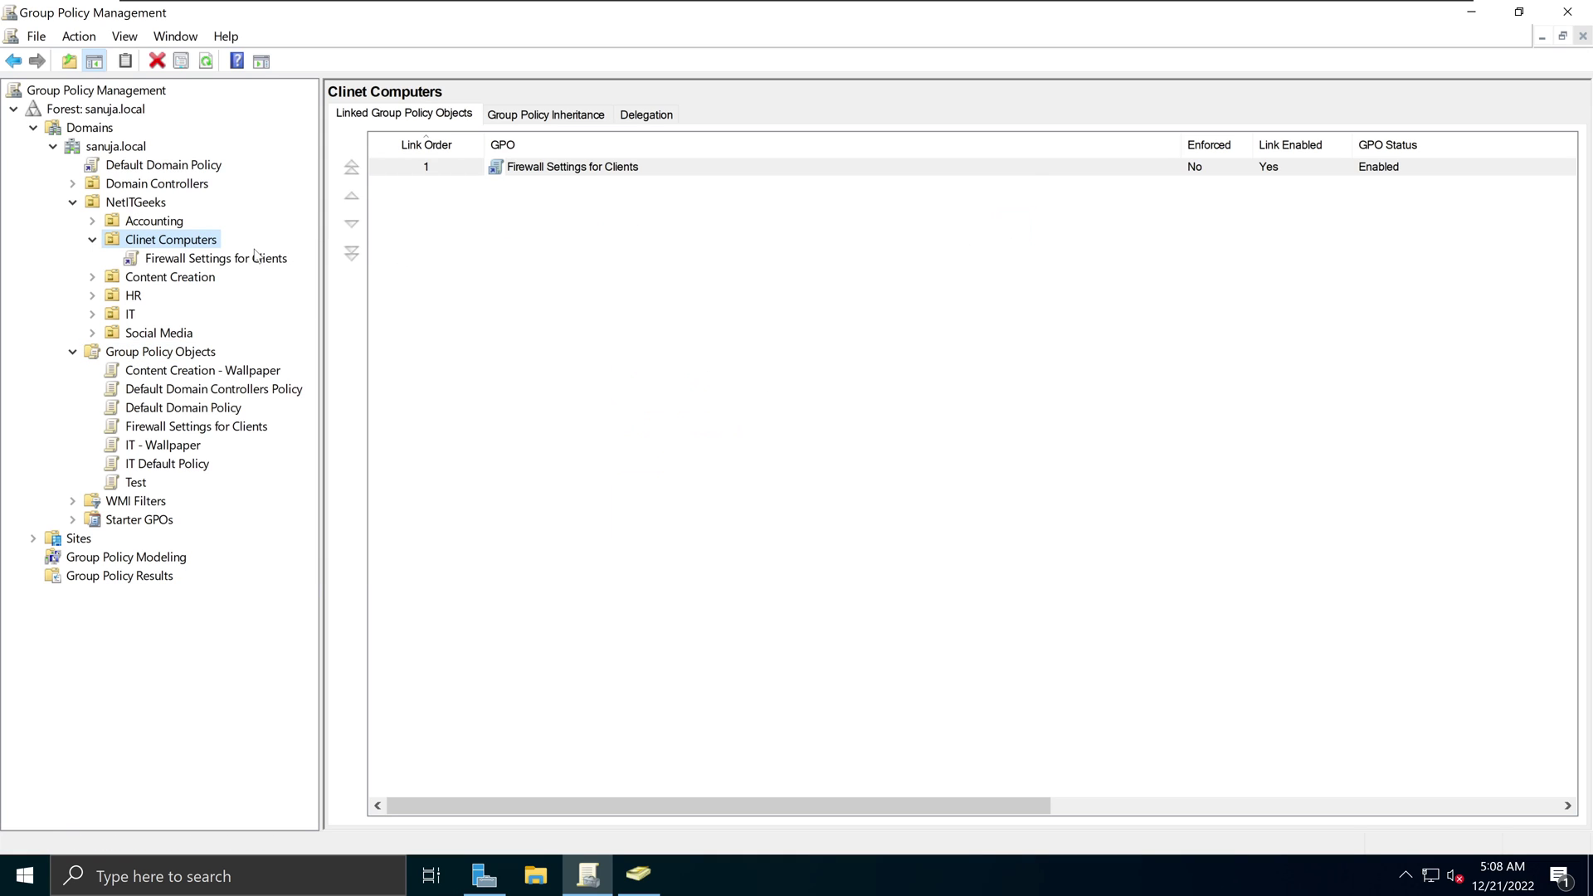
- Create a new GPO named Lockscreen Image, linked to the Clinet Computers OU
{"action": "right_click", "coordinate": [182, 240]}
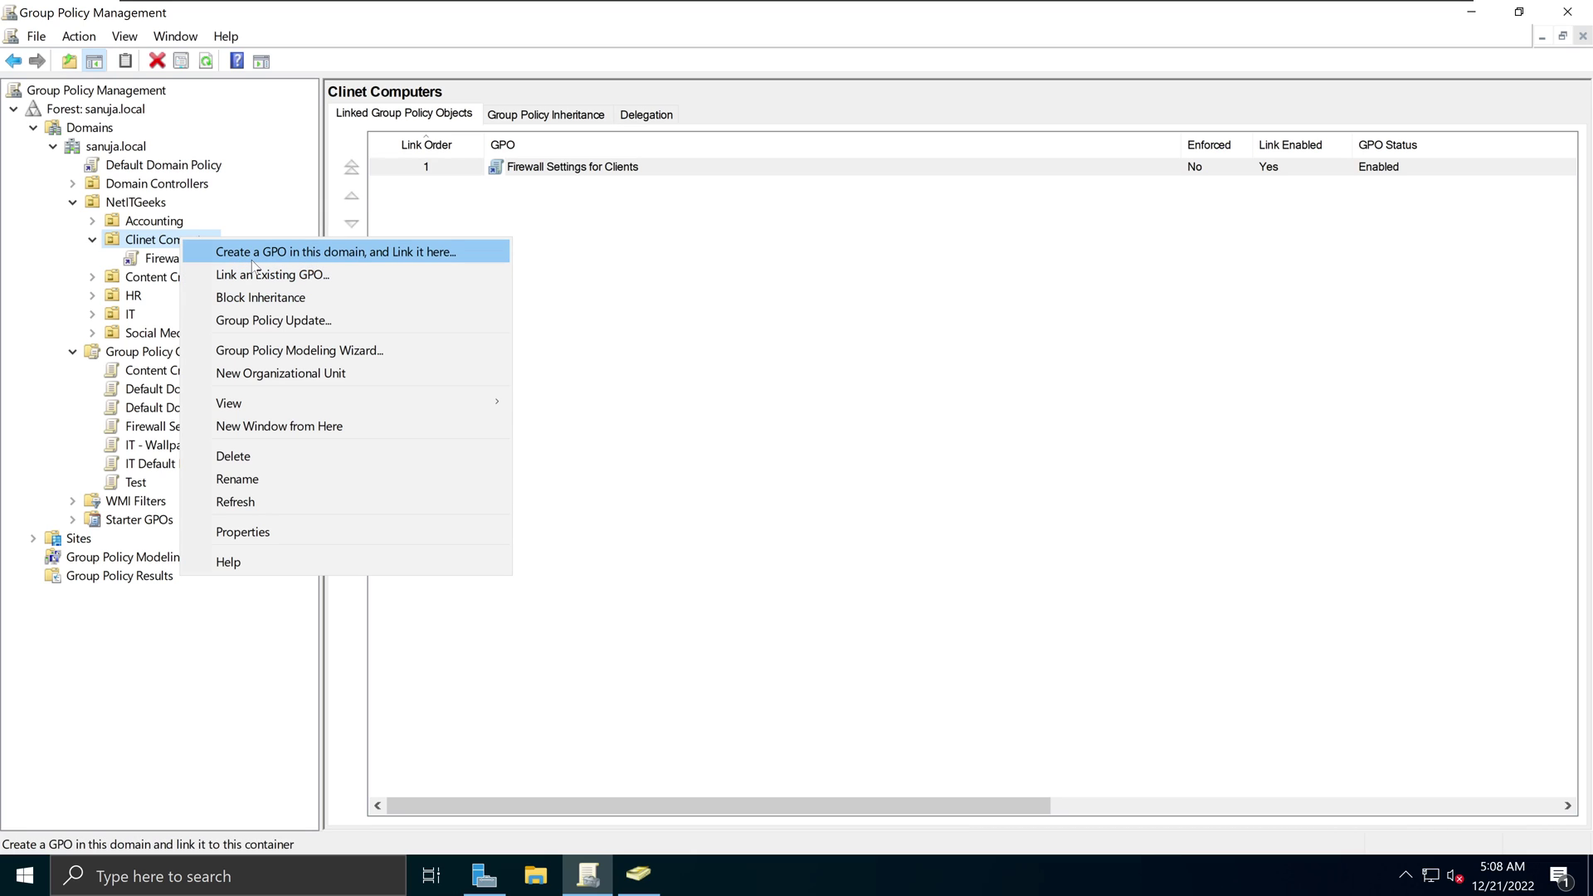
{"action": "left_click", "coordinate": [372, 256]}
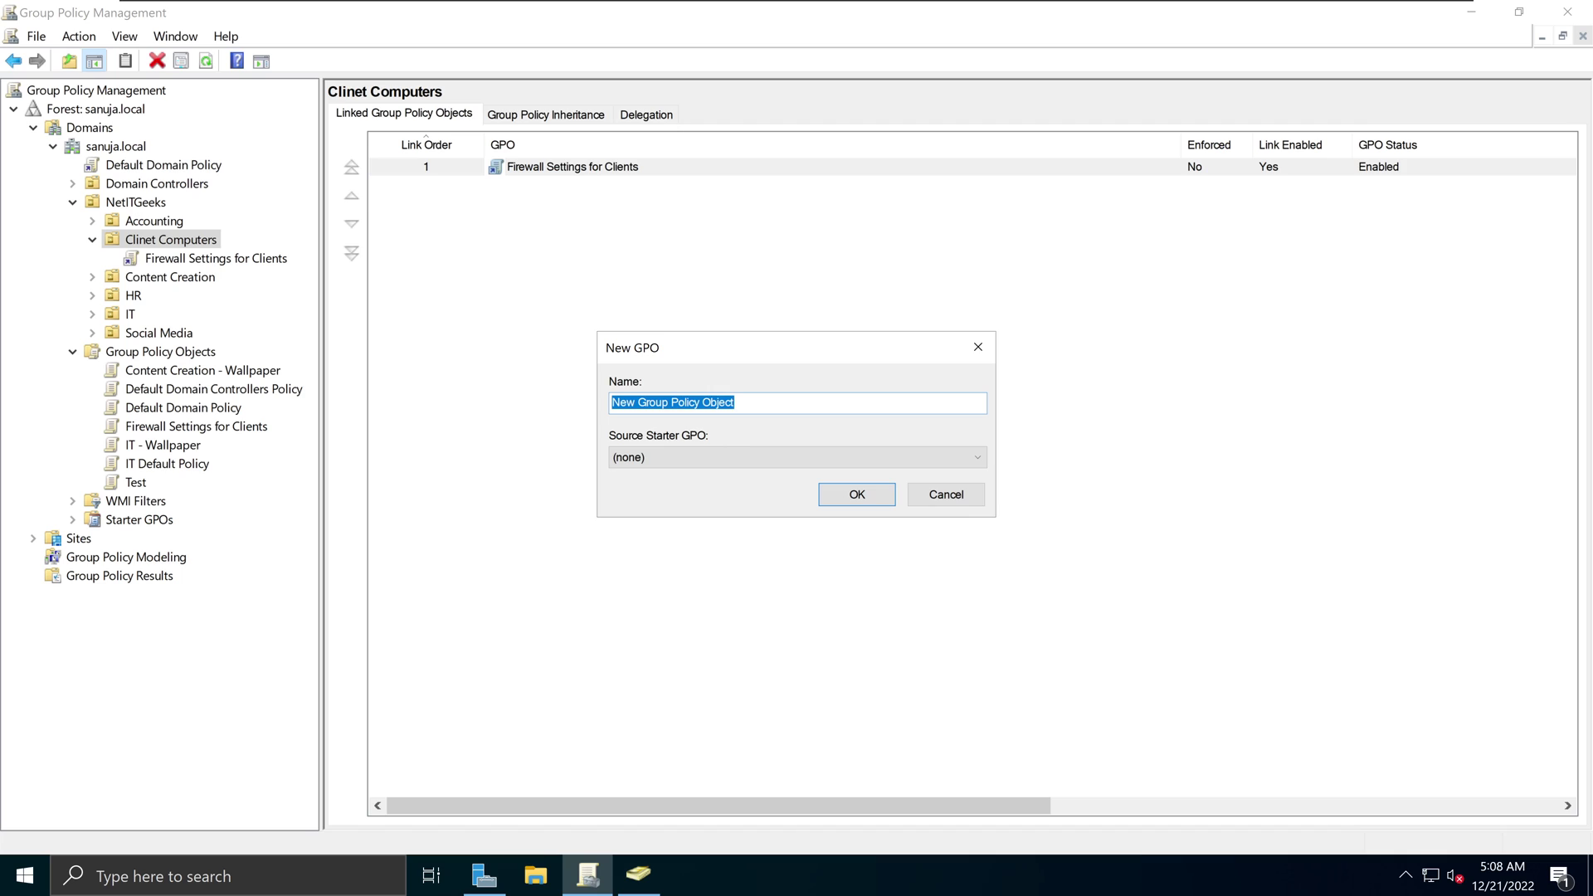
{"action": "type", "text": "Lock"}
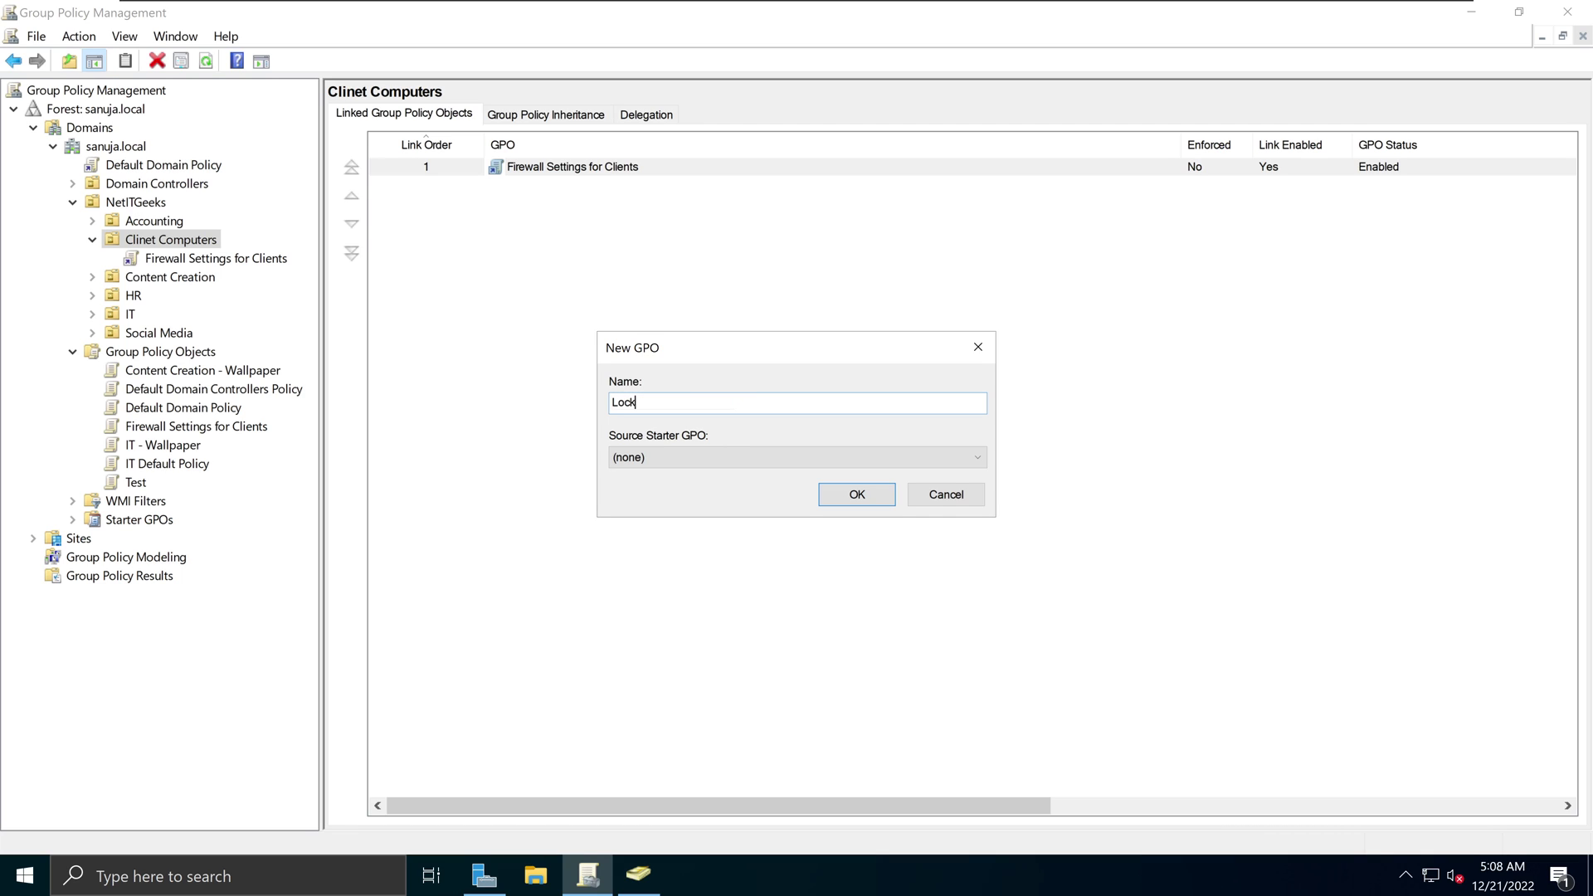
{"action": "type", "text": "screen Image"}
{"action": "left_click", "coordinate": [859, 496]}
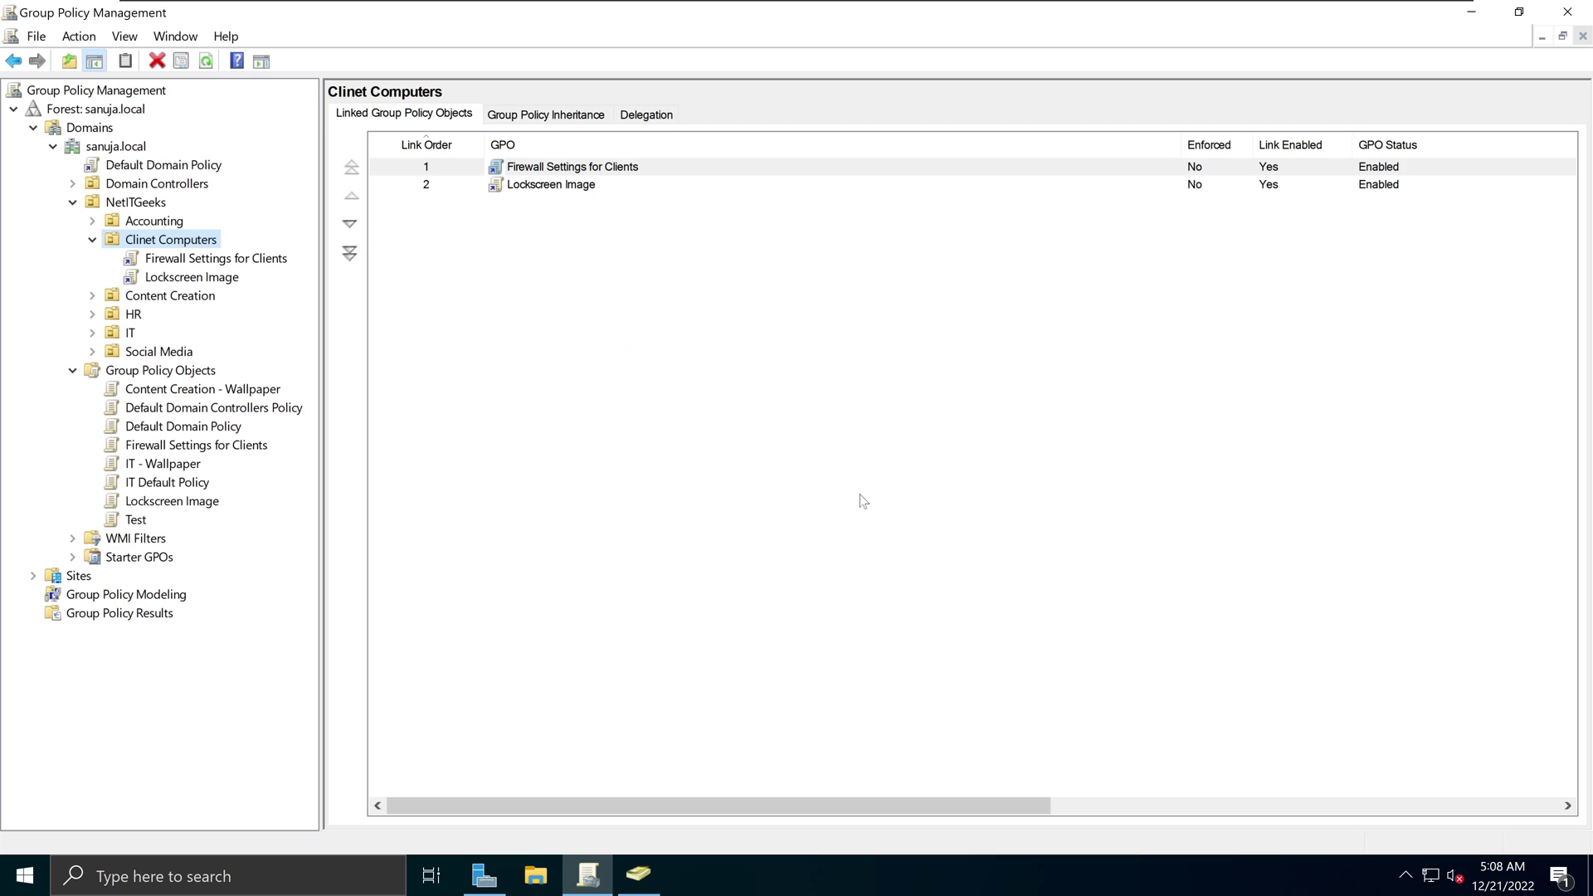
- Open the Lockscreen Image GPO under Clinet Computers for editing, with the editor window maximized
{"action": "left_click", "coordinate": [197, 280]}
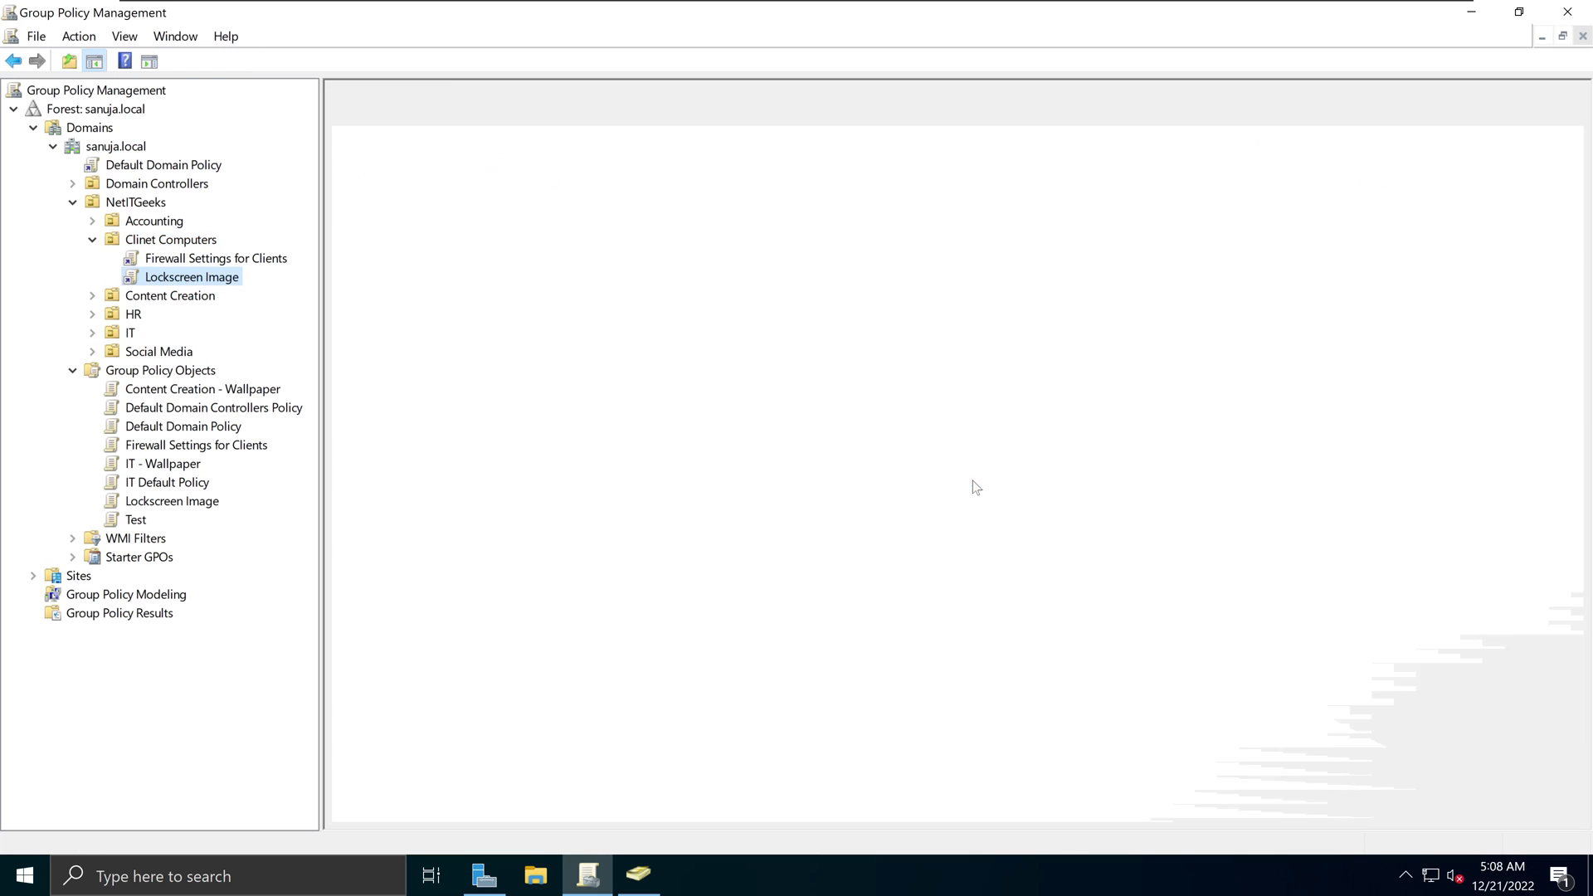
{"action": "left_click", "coordinate": [973, 481]}
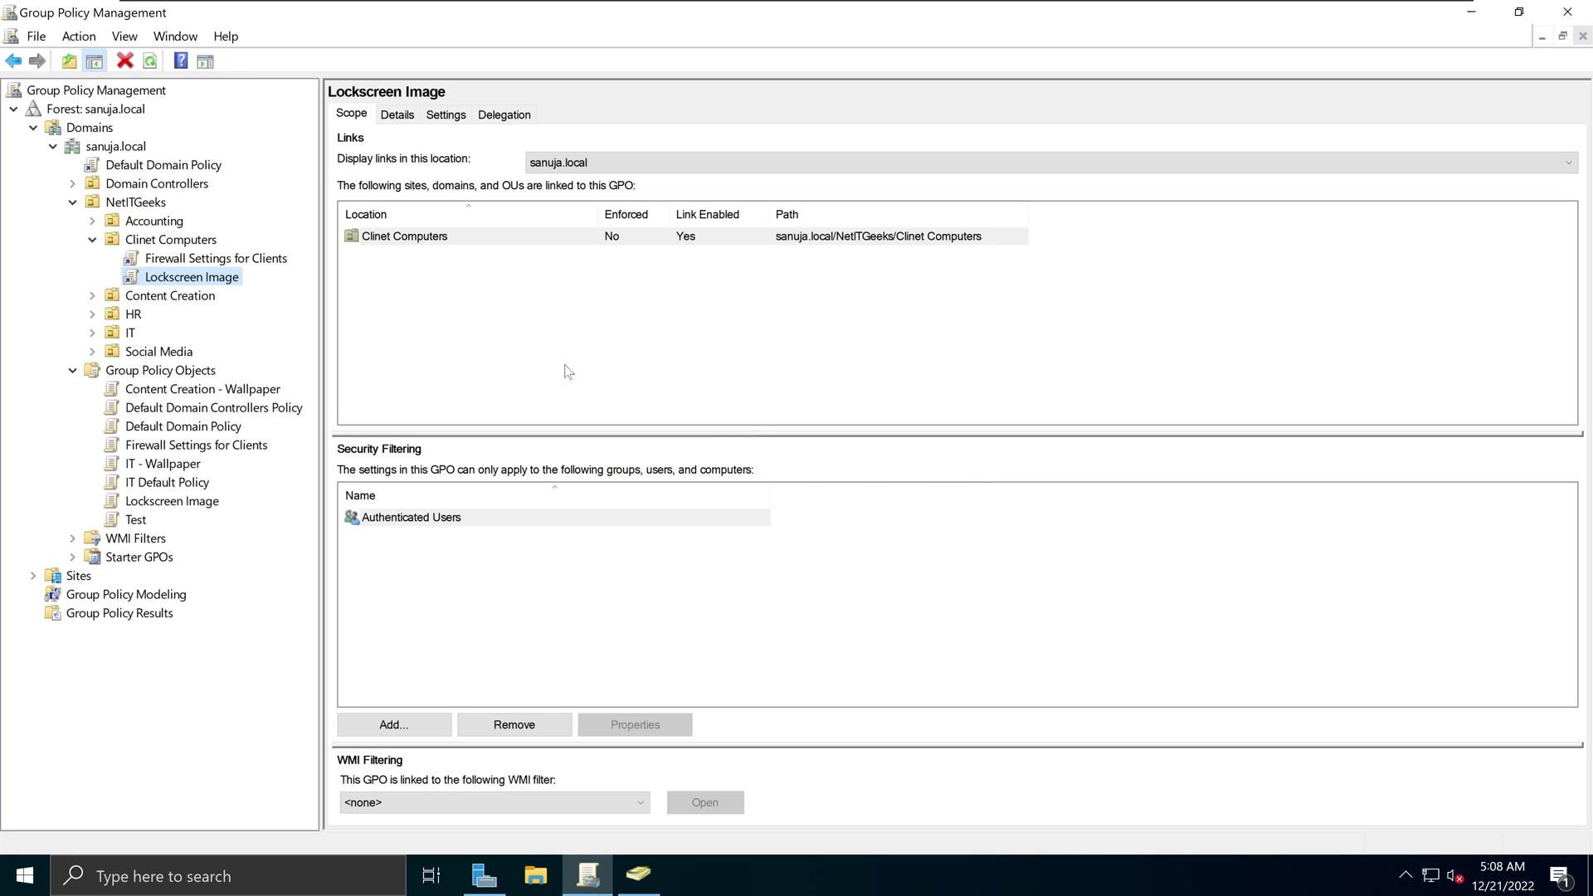
{"action": "right_click", "coordinate": [232, 281]}
{"action": "left_click", "coordinate": [264, 291]}
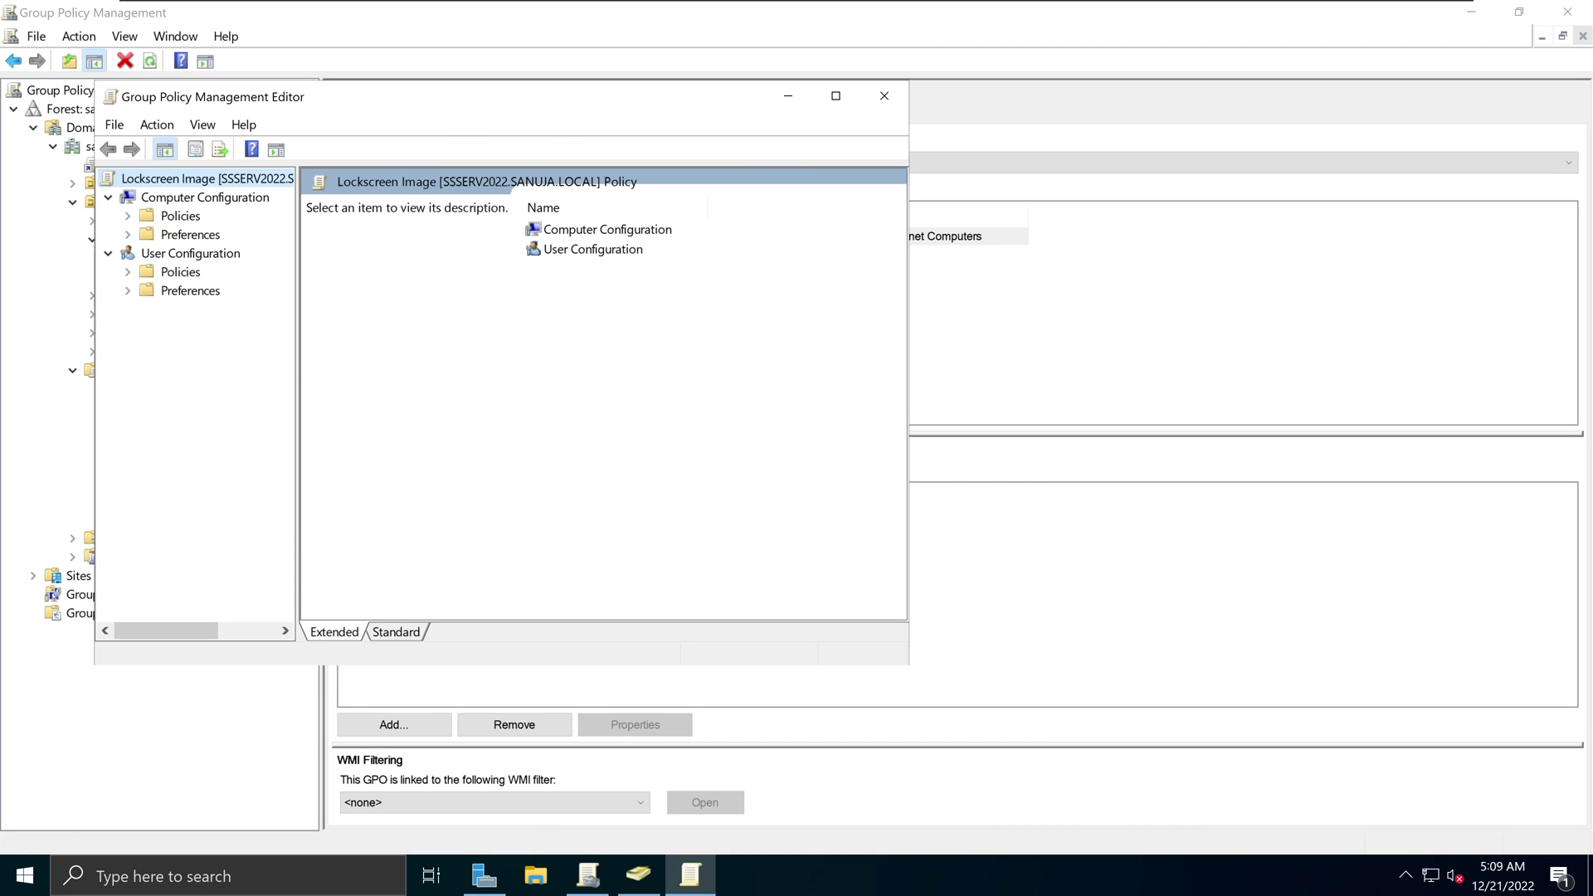
{"action": "left_click", "coordinate": [836, 96]}
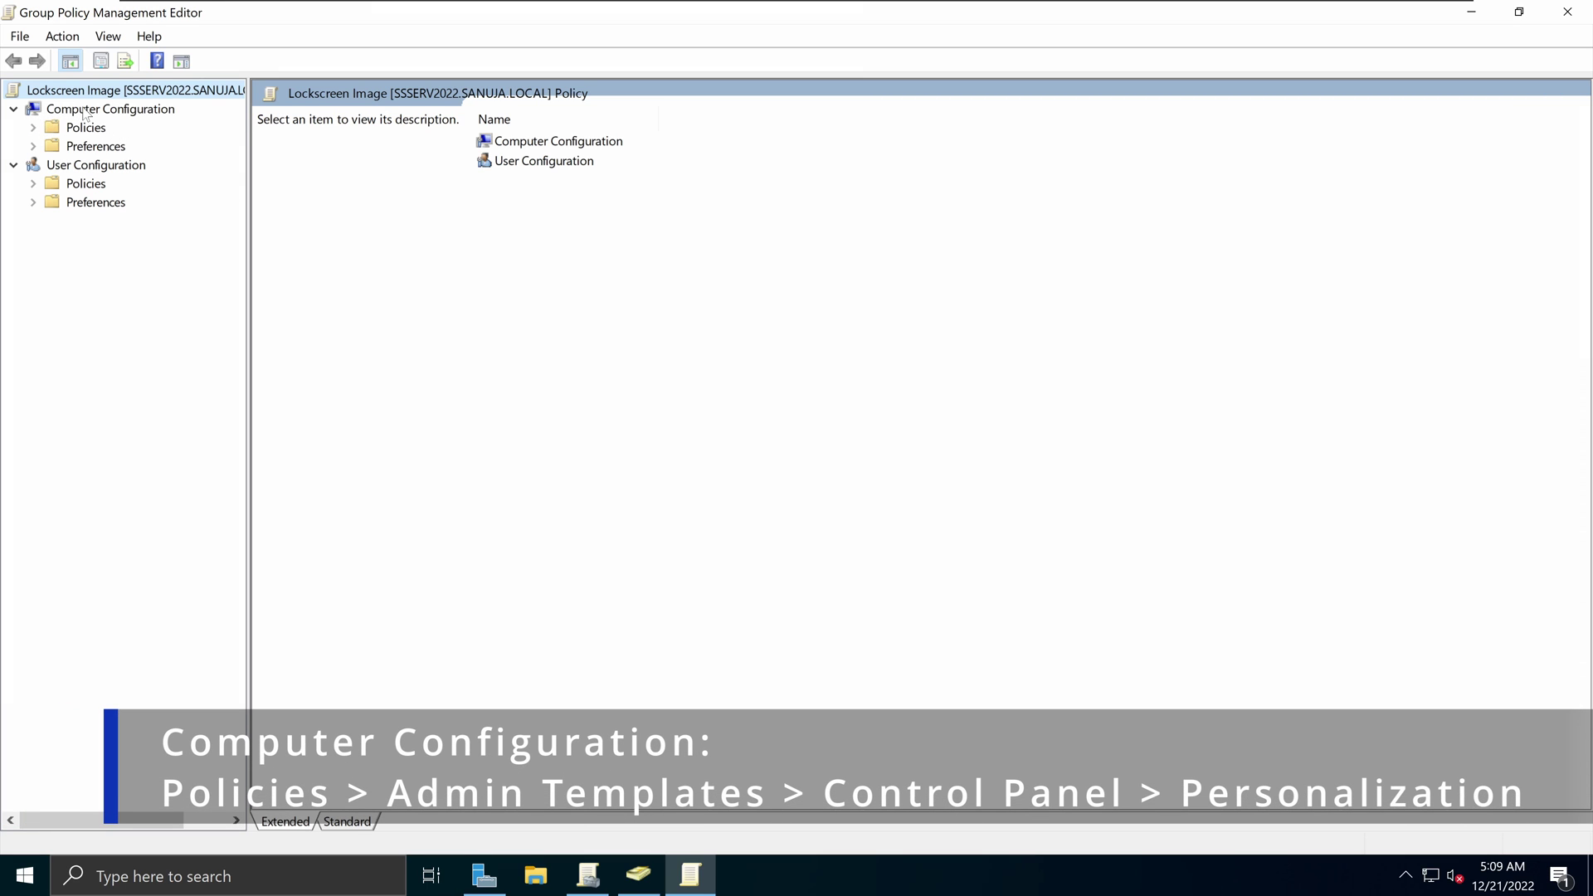
- Display the Personalization settings under Computer Configuration > Policies > Administrative Templates > Control Panel, widening the tree to show full names
{"action": "left_click", "coordinate": [33, 128]}
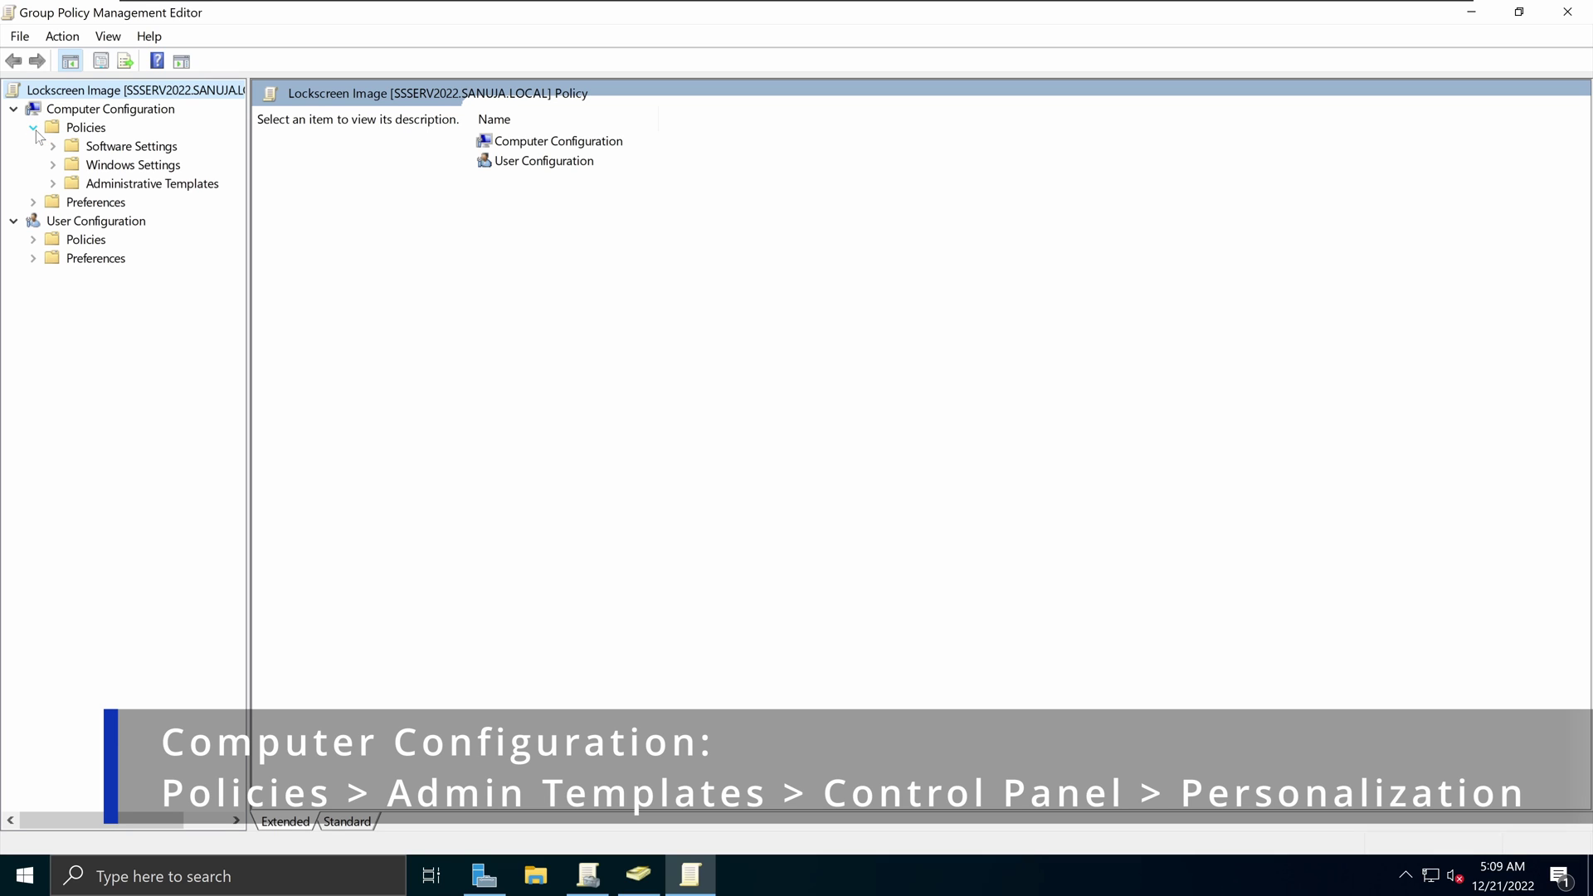
{"action": "left_click", "coordinate": [52, 183]}
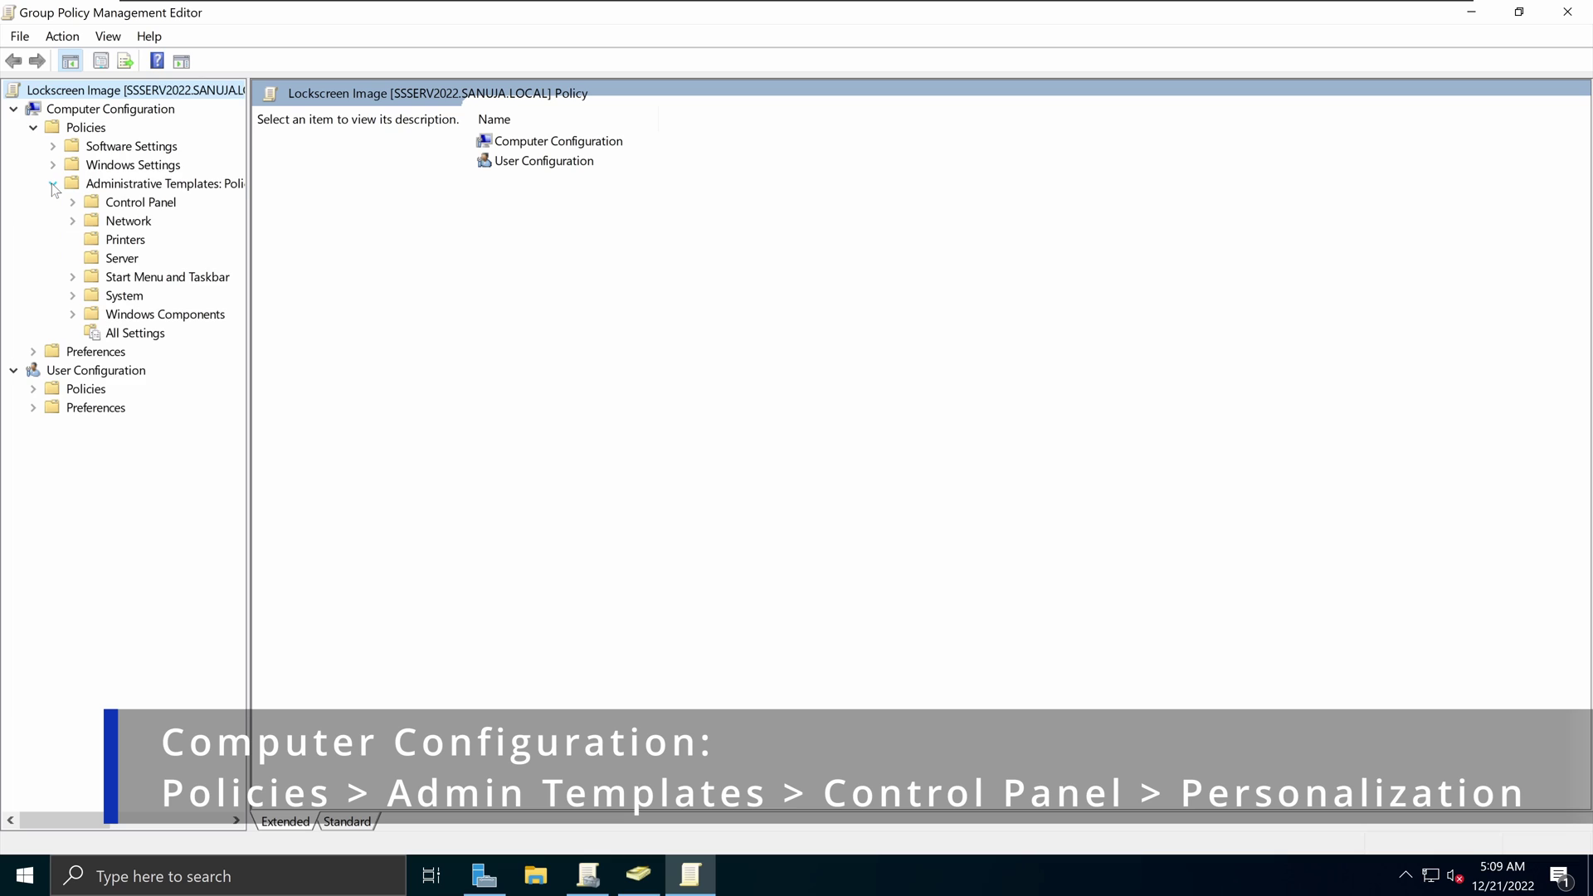
{"action": "left_click_drag", "start_coordinate": [248, 266], "coordinate": [349, 278]}
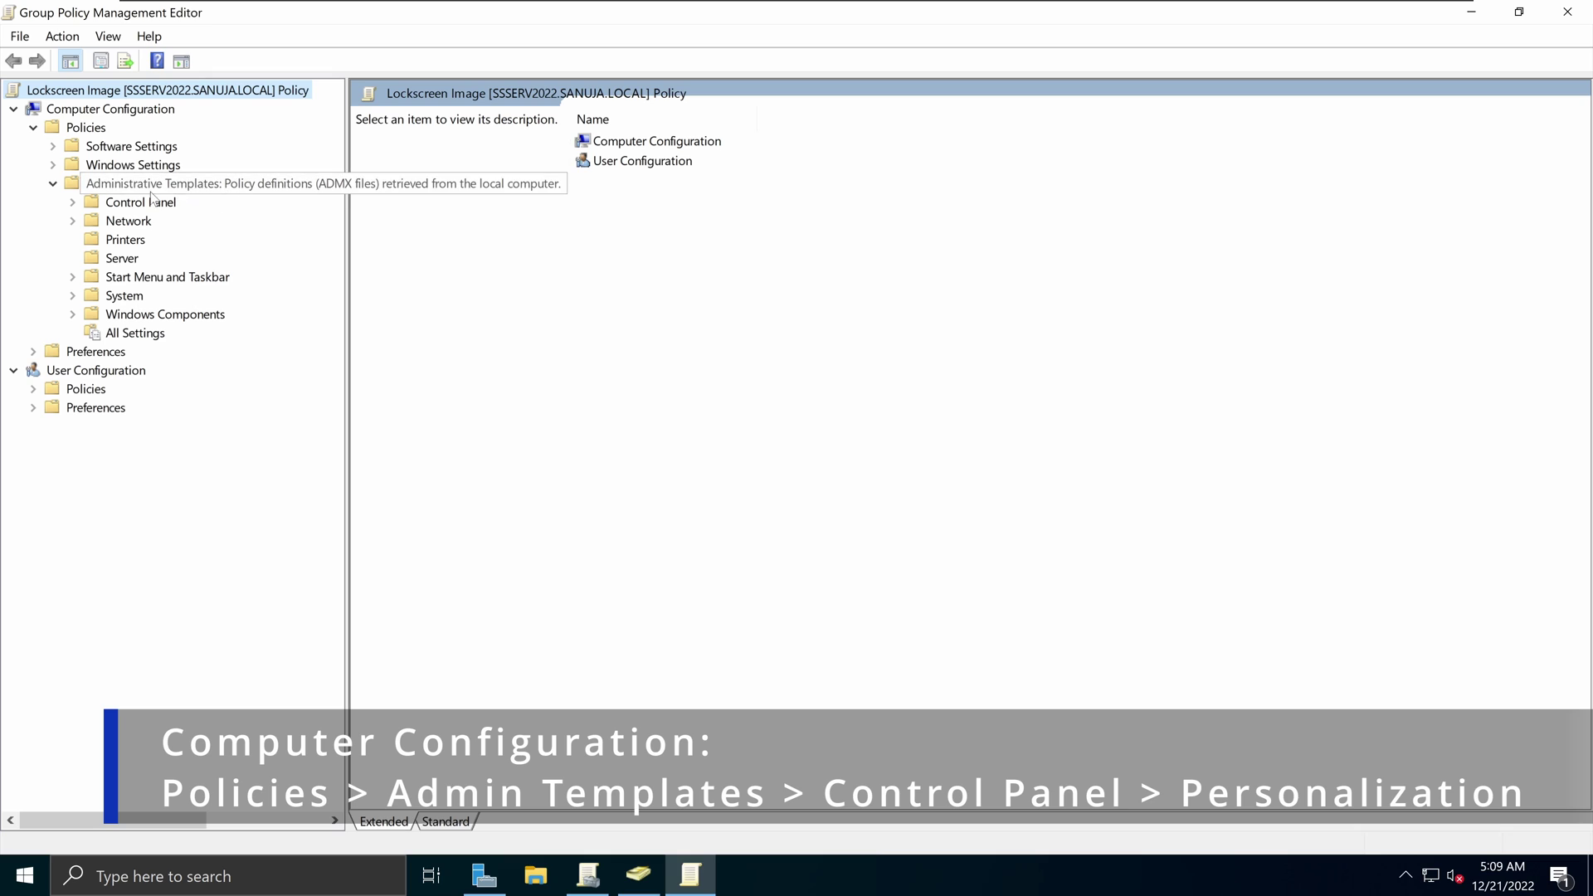
{"action": "left_click", "coordinate": [73, 202]}
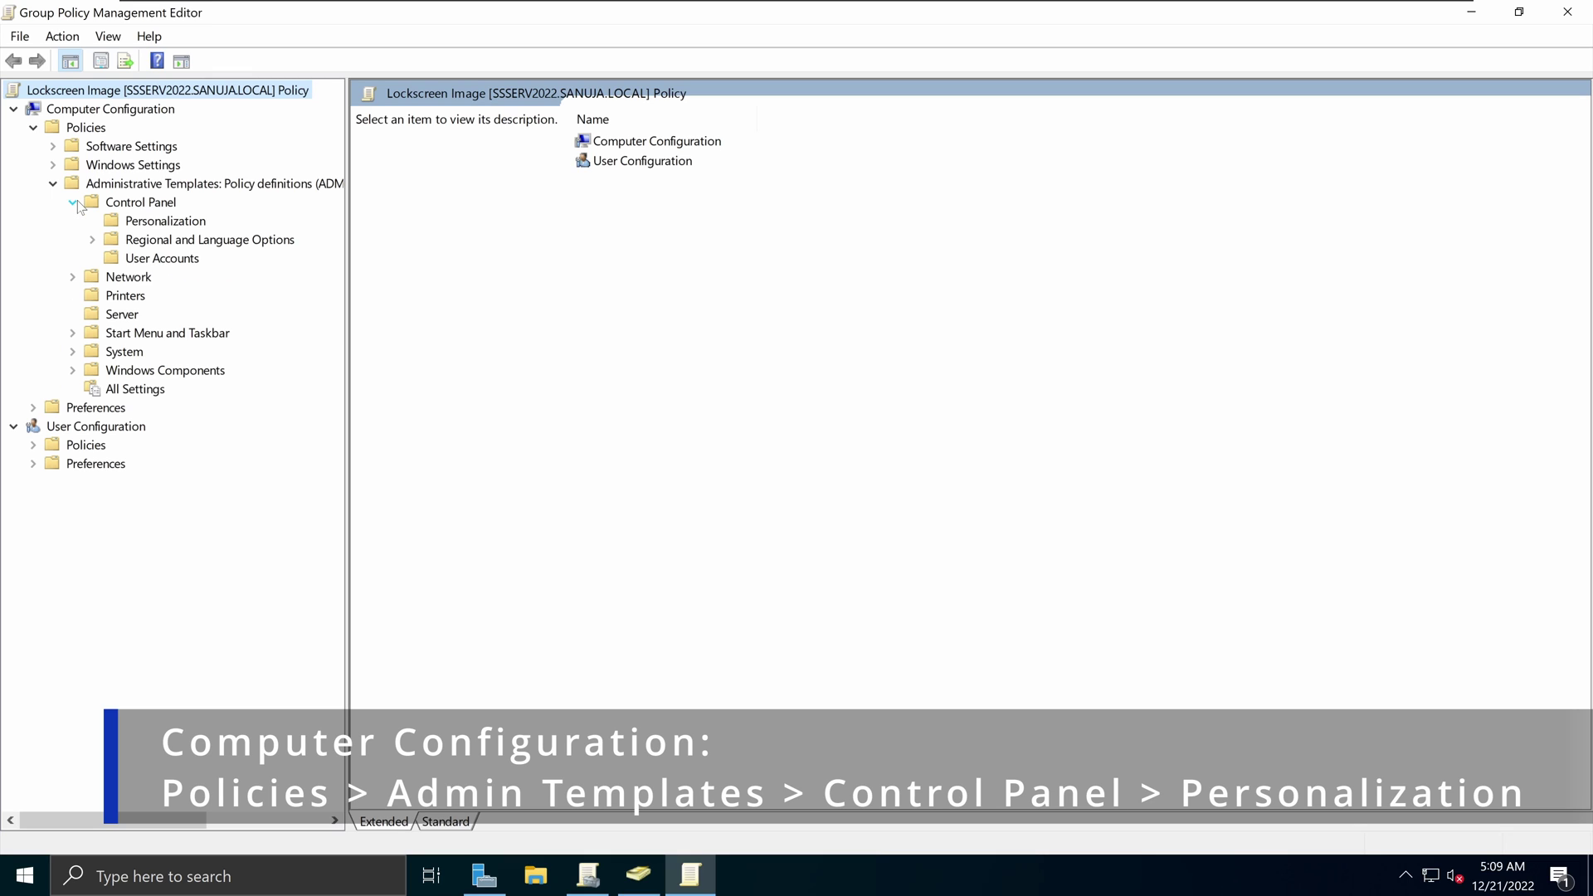
{"action": "left_click", "coordinate": [178, 228]}
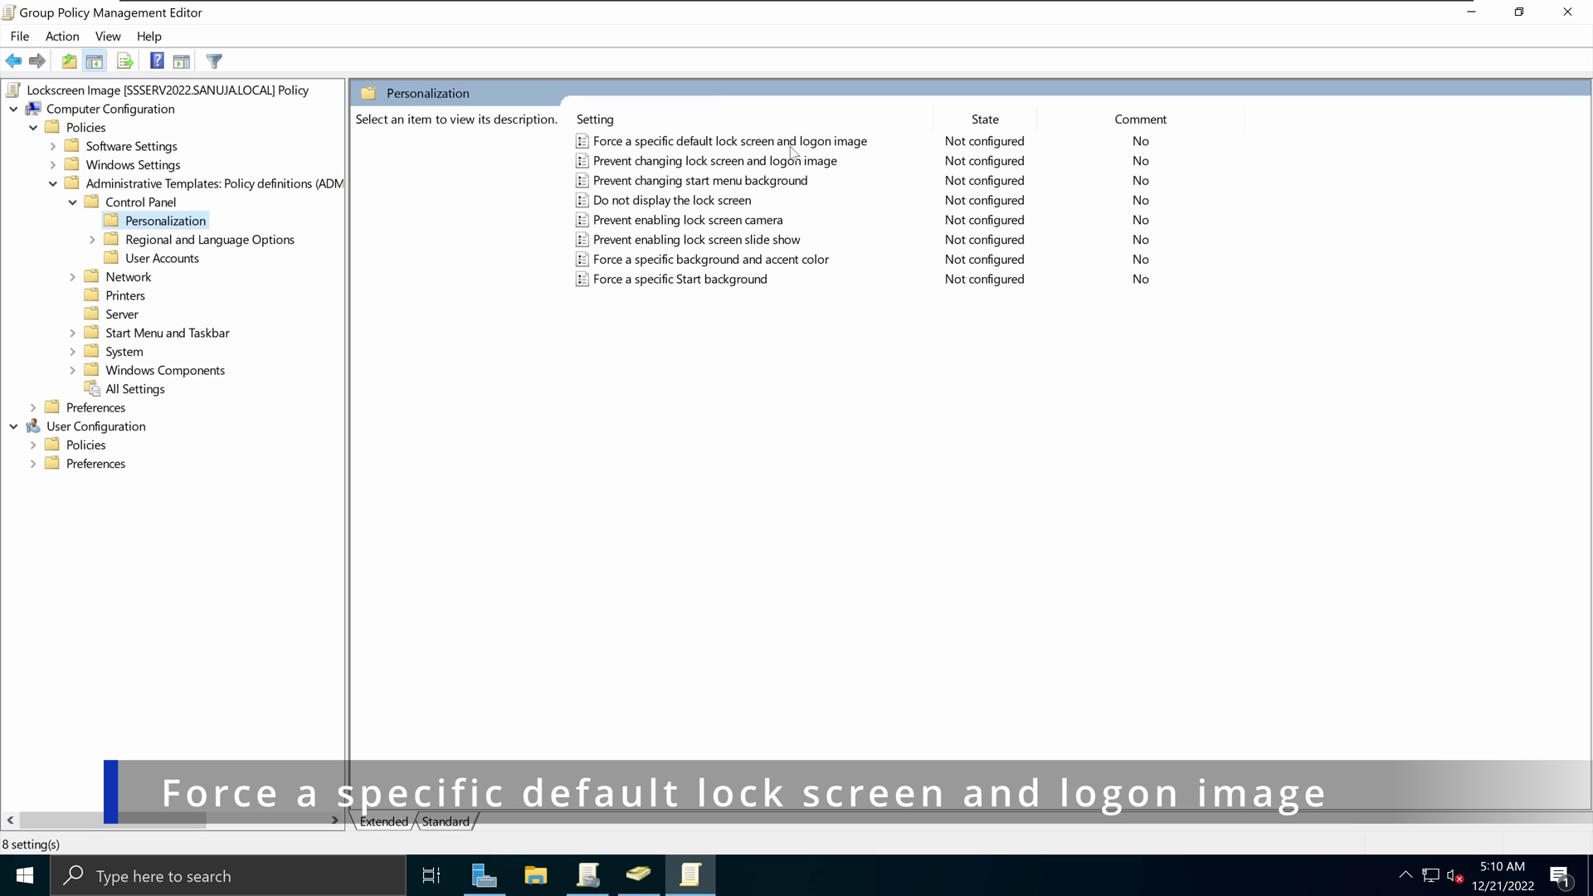
- Enable "Force a specific default lock screen and logon image" and enter \\SSSERV2022\Common_Share_Files$ as the start of its image path
{"action": "double_click", "coordinate": [860, 143]}
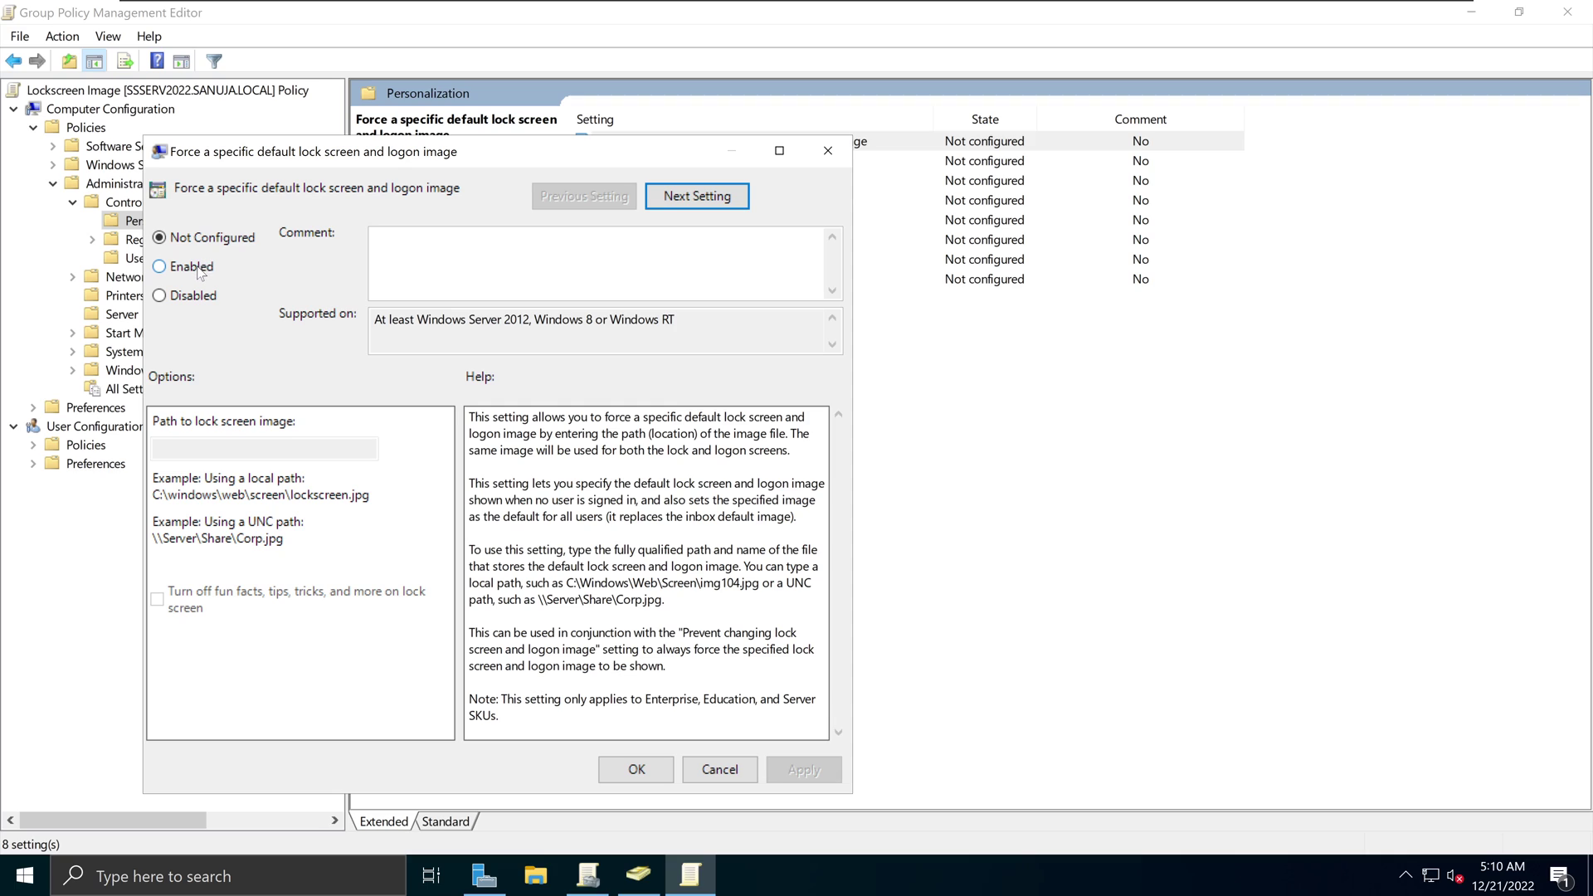
{"action": "left_click", "coordinate": [200, 270]}
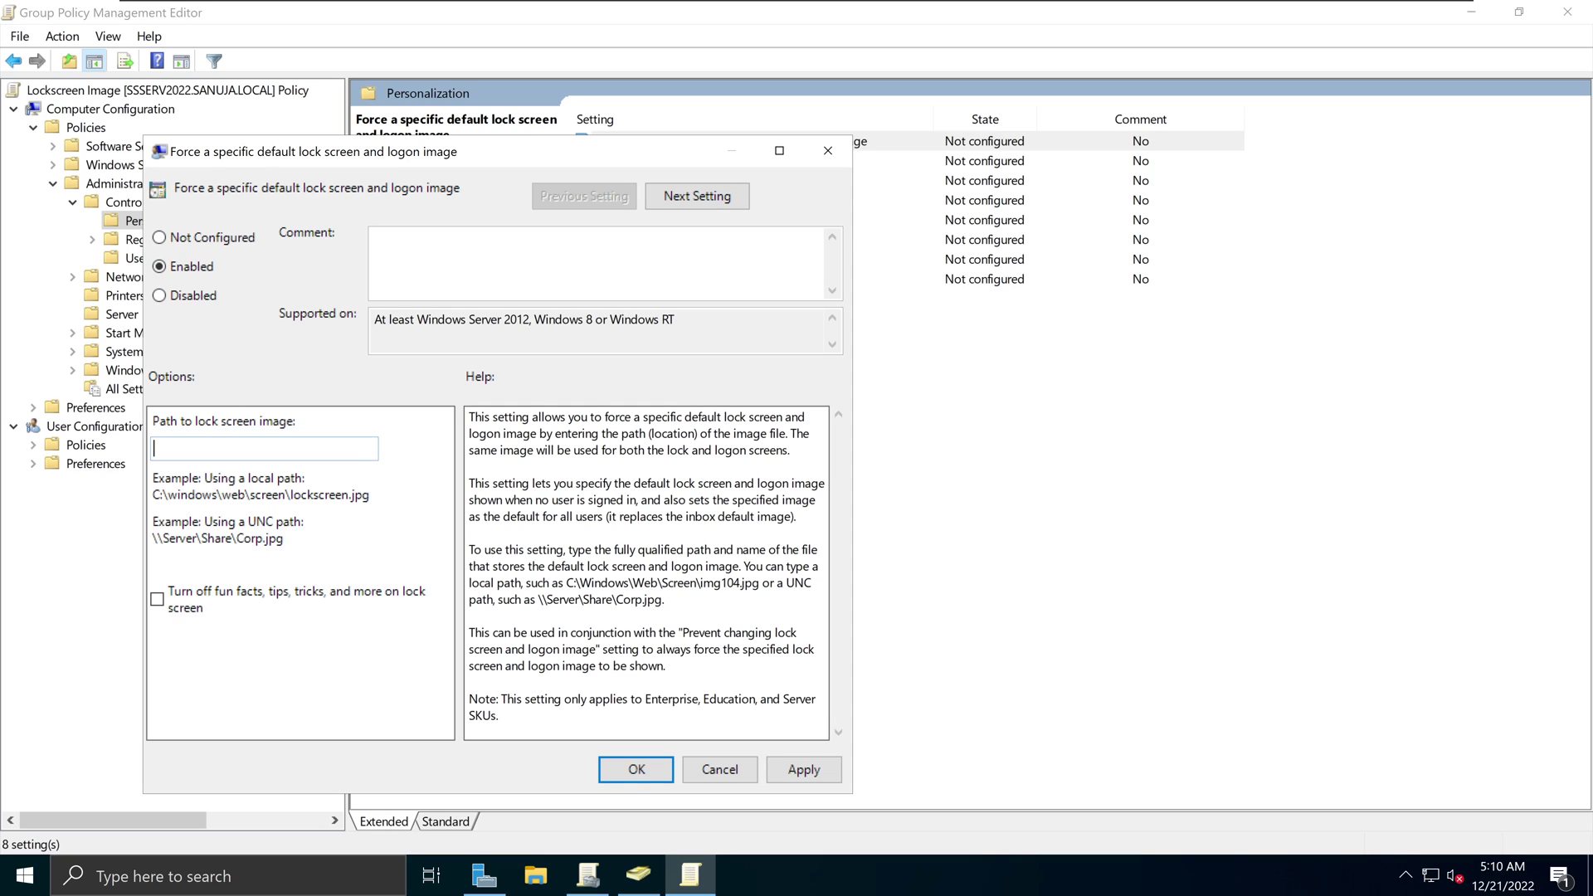
{"action": "type", "text": "\\\\SSERV2022\\Common_Share_Files$"}
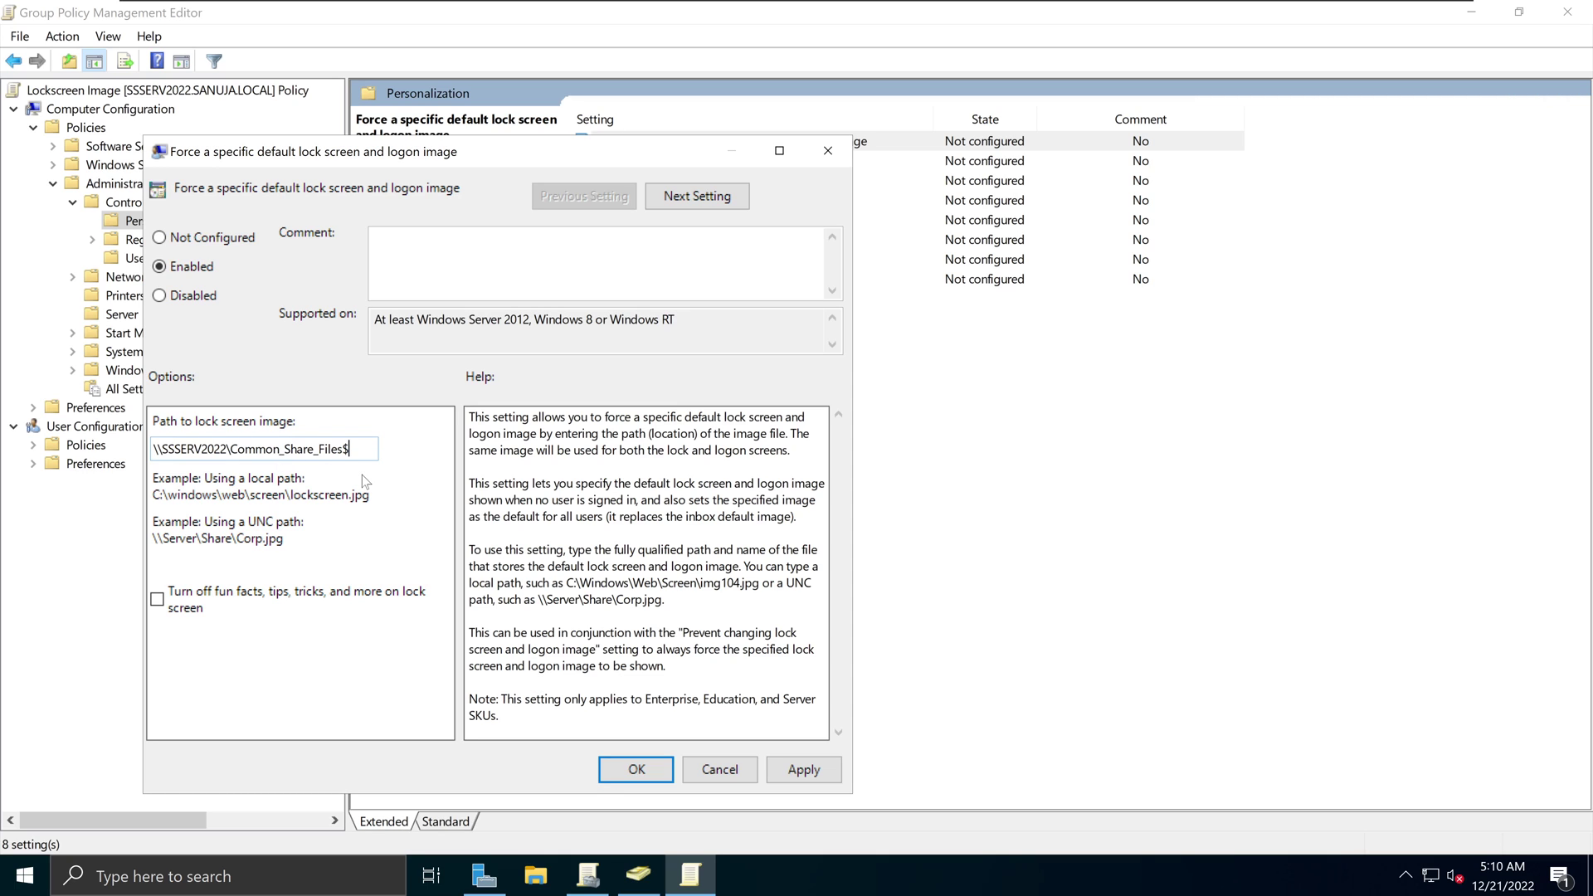
- Switch to File Explorer and check the file name and type in the properties of the GPO_lockscreen image
{"action": "left_click", "coordinate": [536, 875]}
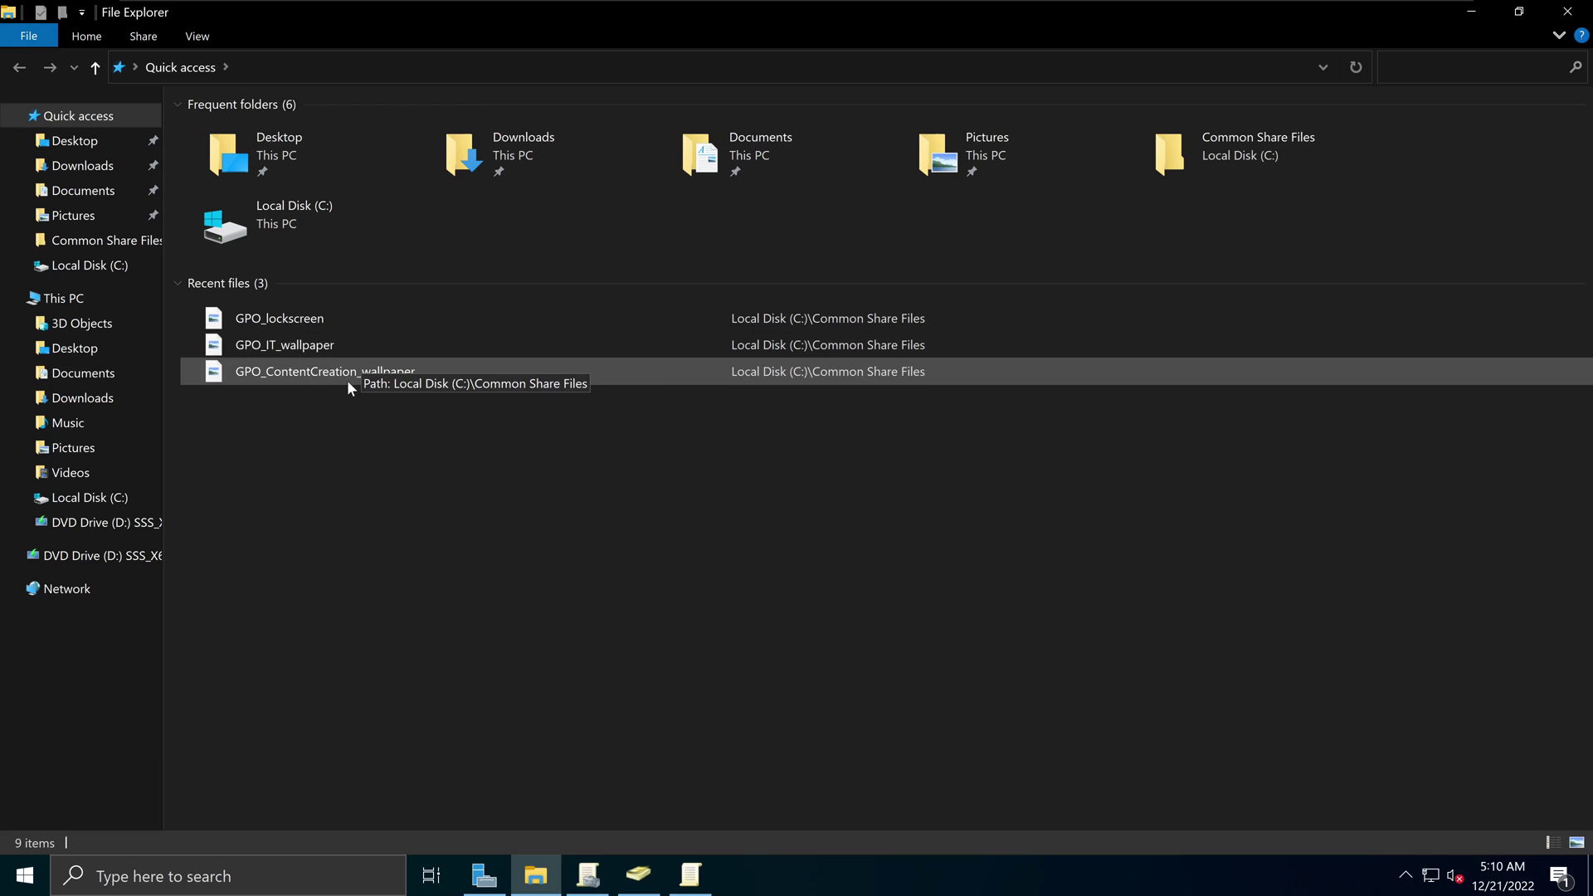
{"action": "right_click", "coordinate": [321, 320]}
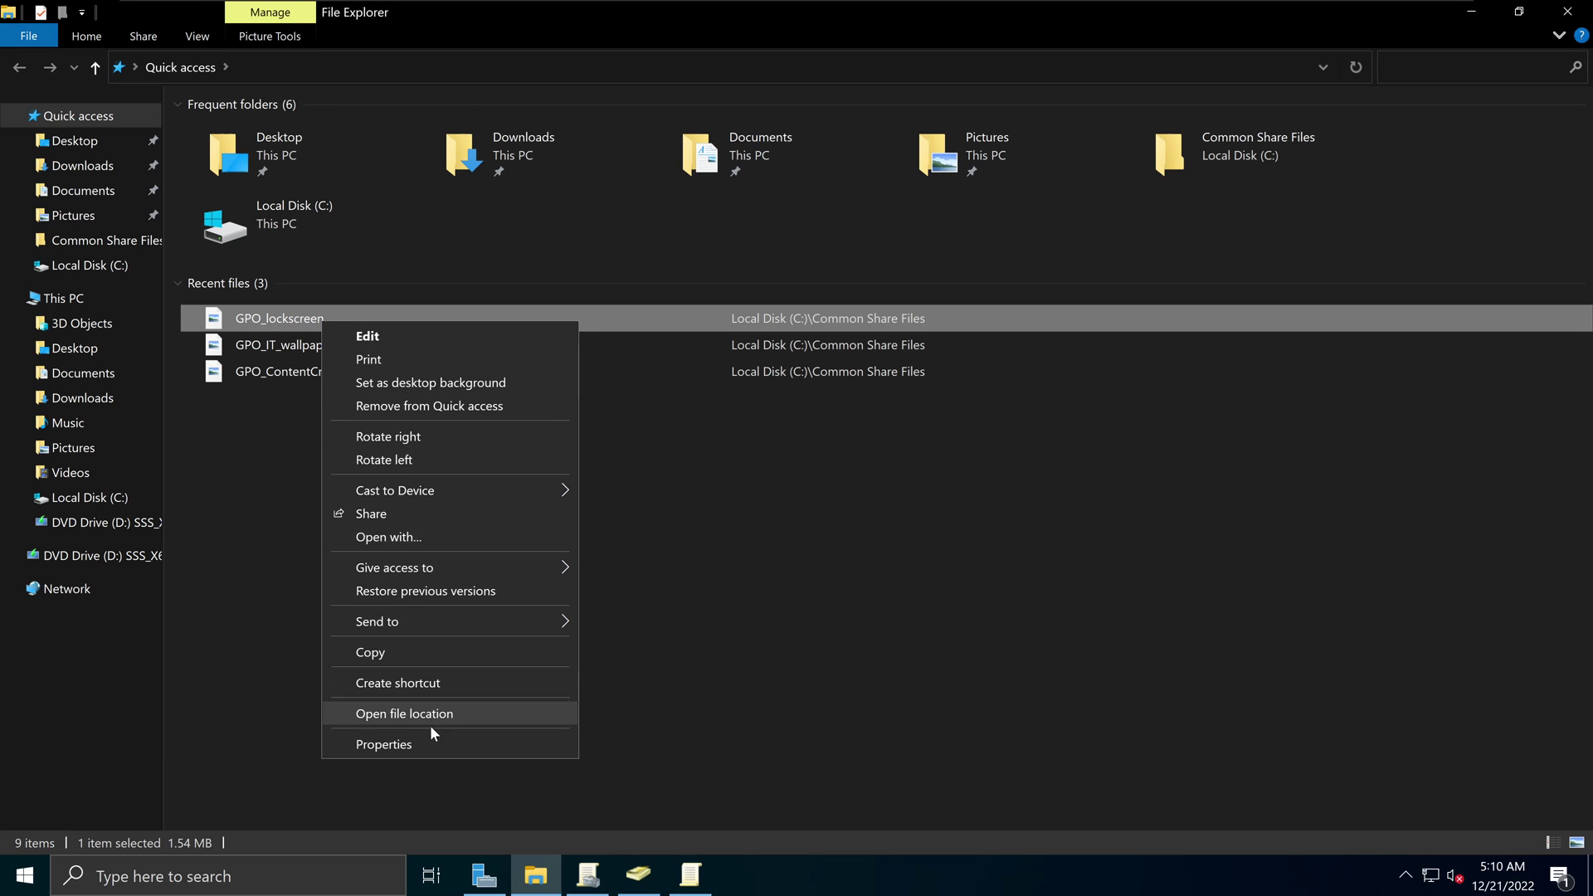
{"action": "left_click", "coordinate": [410, 745]}
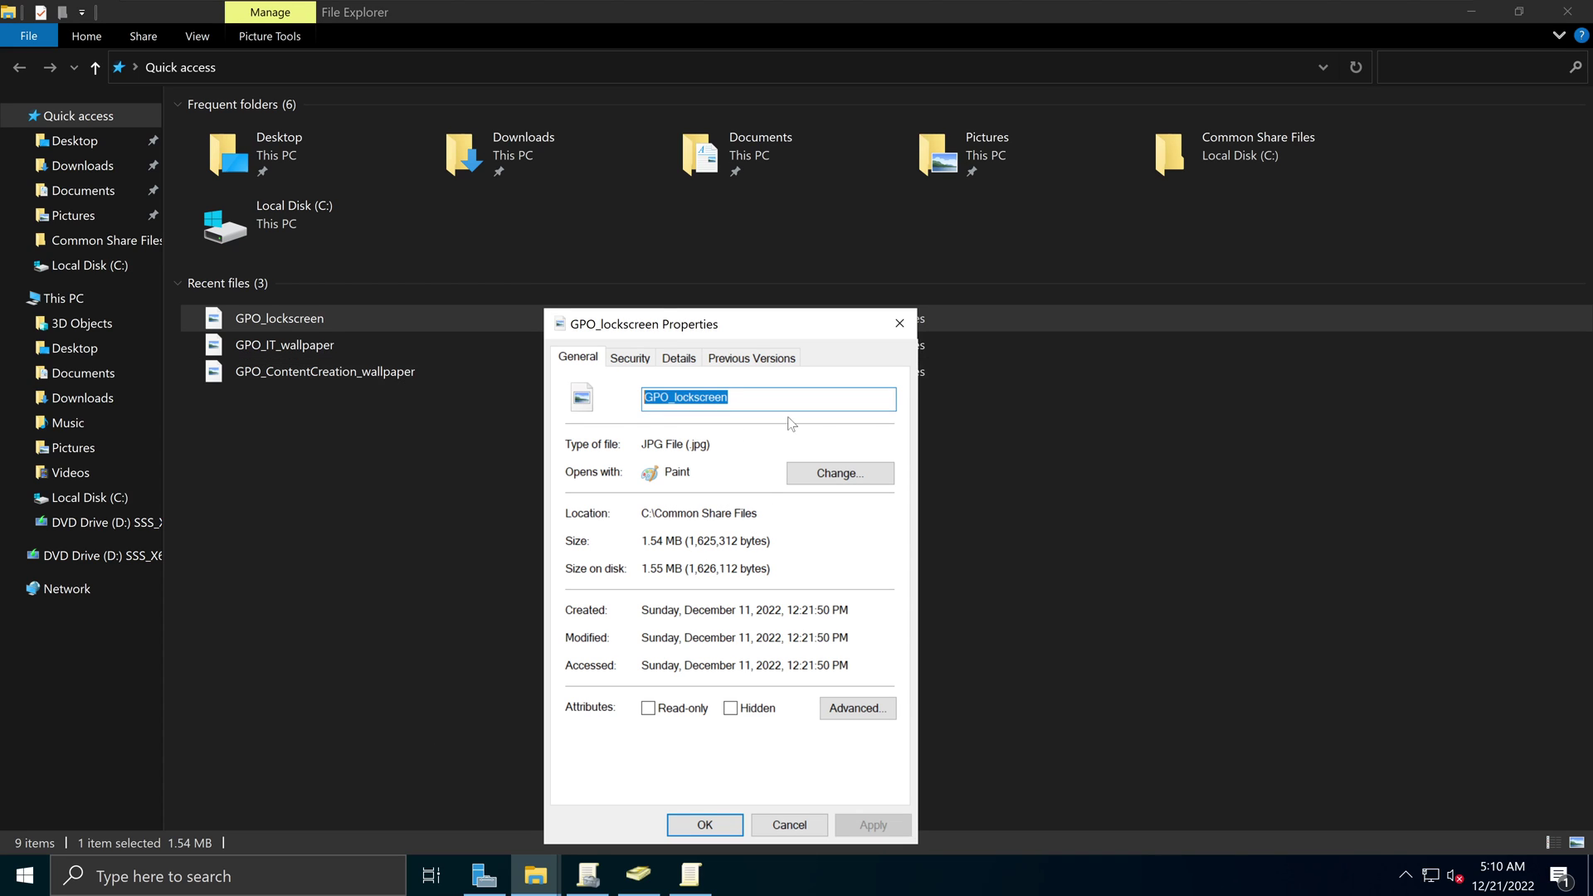
{"action": "left_click", "coordinate": [900, 322]}
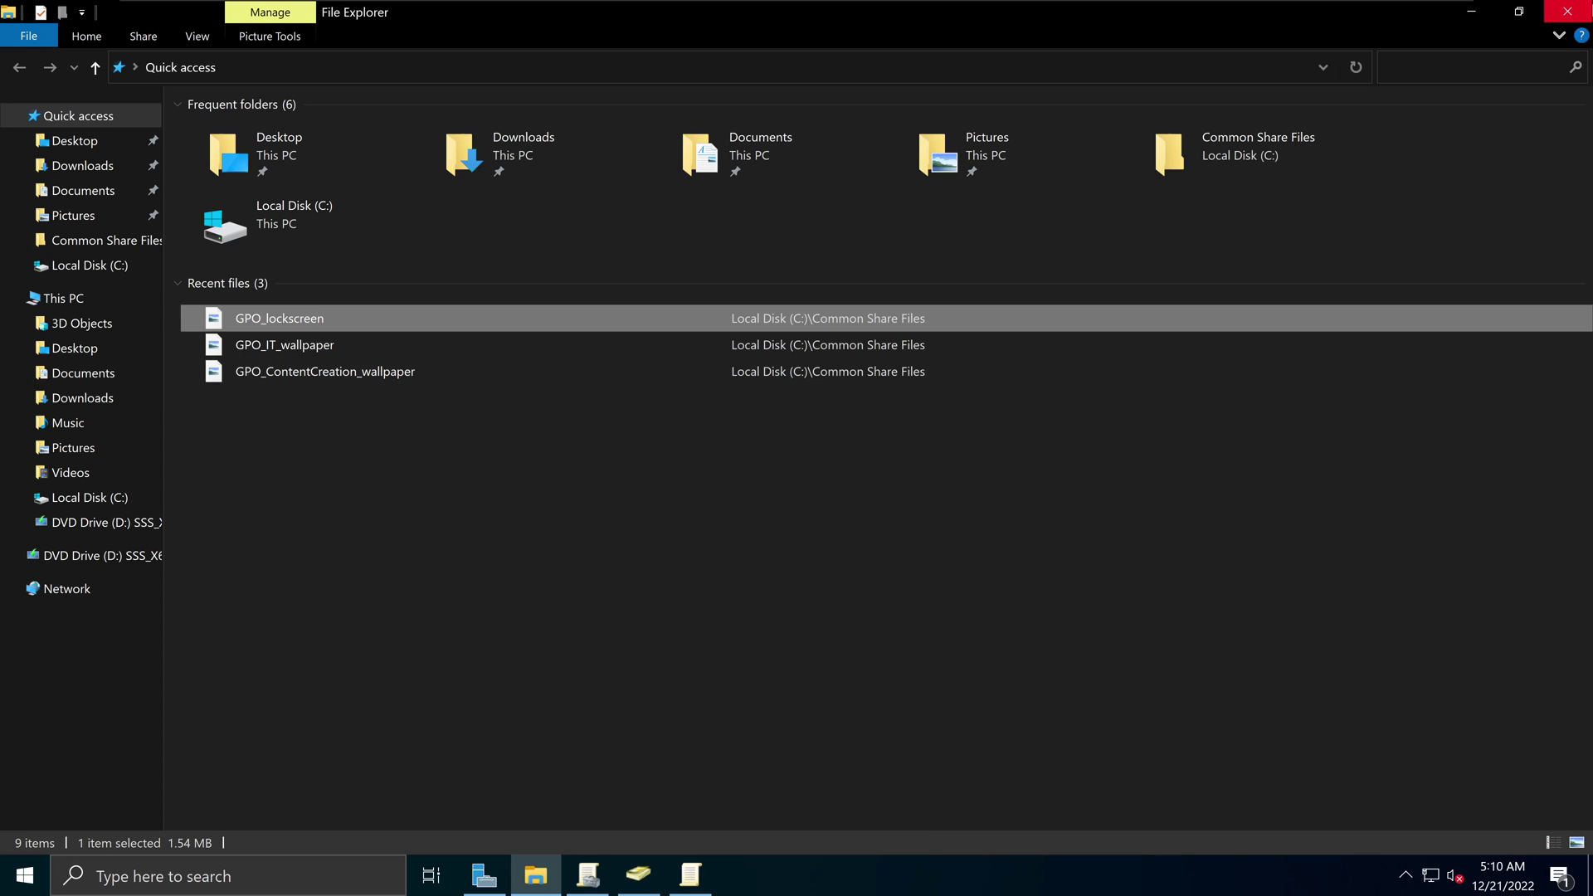
{"action": "key", "text": "alt+Tab"}
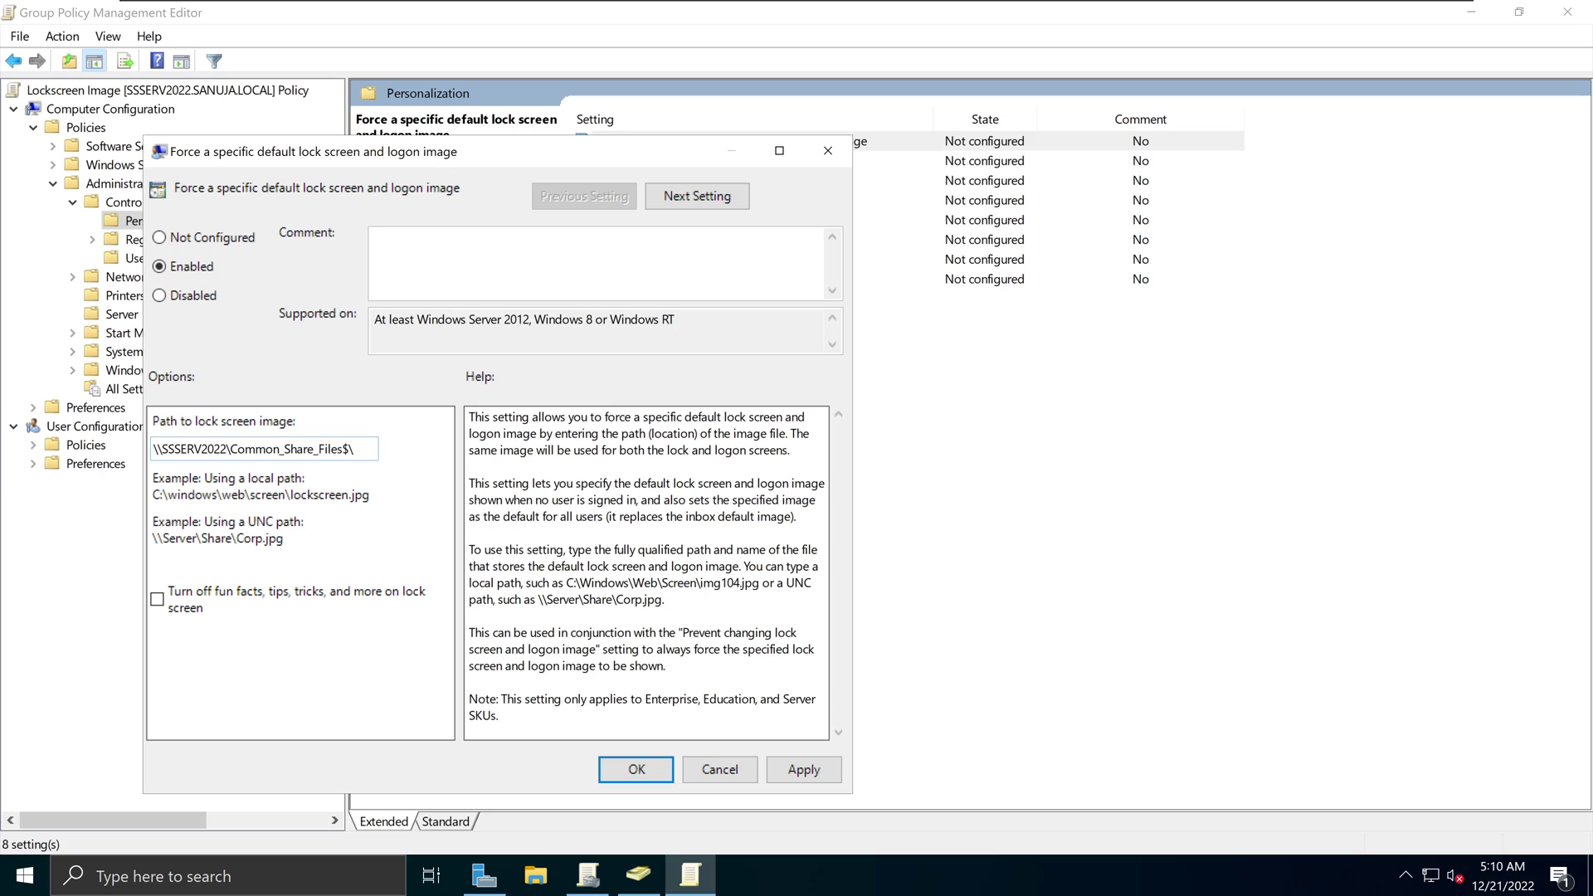
- Complete the lock screen image path with GPO_lockscreen.jpg, turn off fun facts, tips and tricks on the lock screen, and apply the policy
{"action": "type", "text": "GPO_lockscreen"}
{"action": "type", "text": ".jpg"}
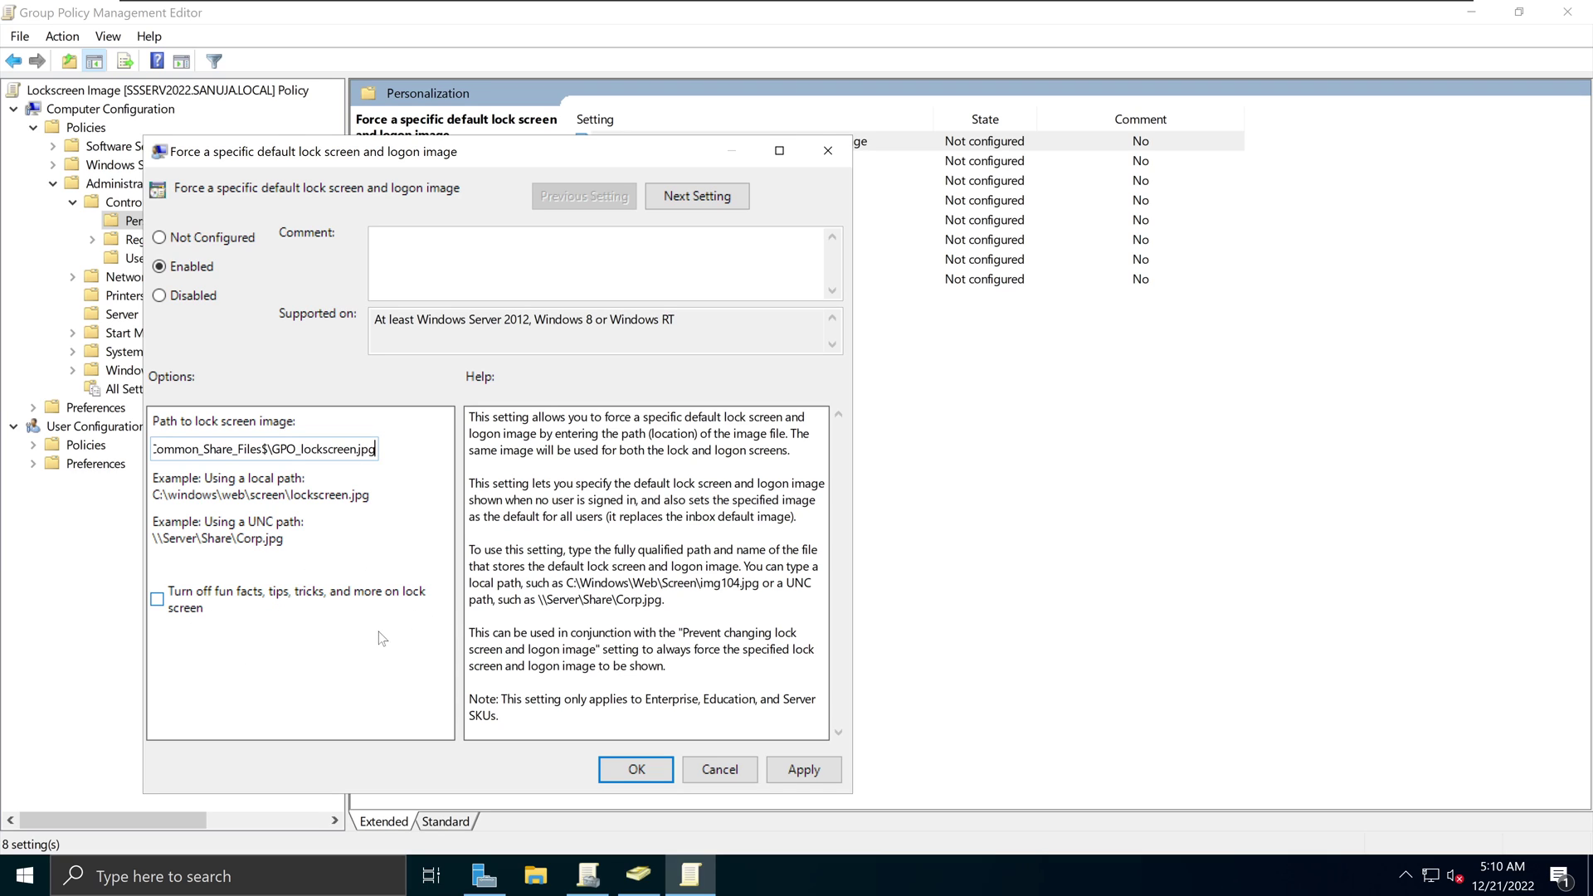
{"action": "left_click", "coordinate": [162, 612]}
{"action": "left_click_drag", "start_coordinate": [376, 449], "coordinate": [297, 449]}
{"action": "left_click", "coordinate": [794, 770]}
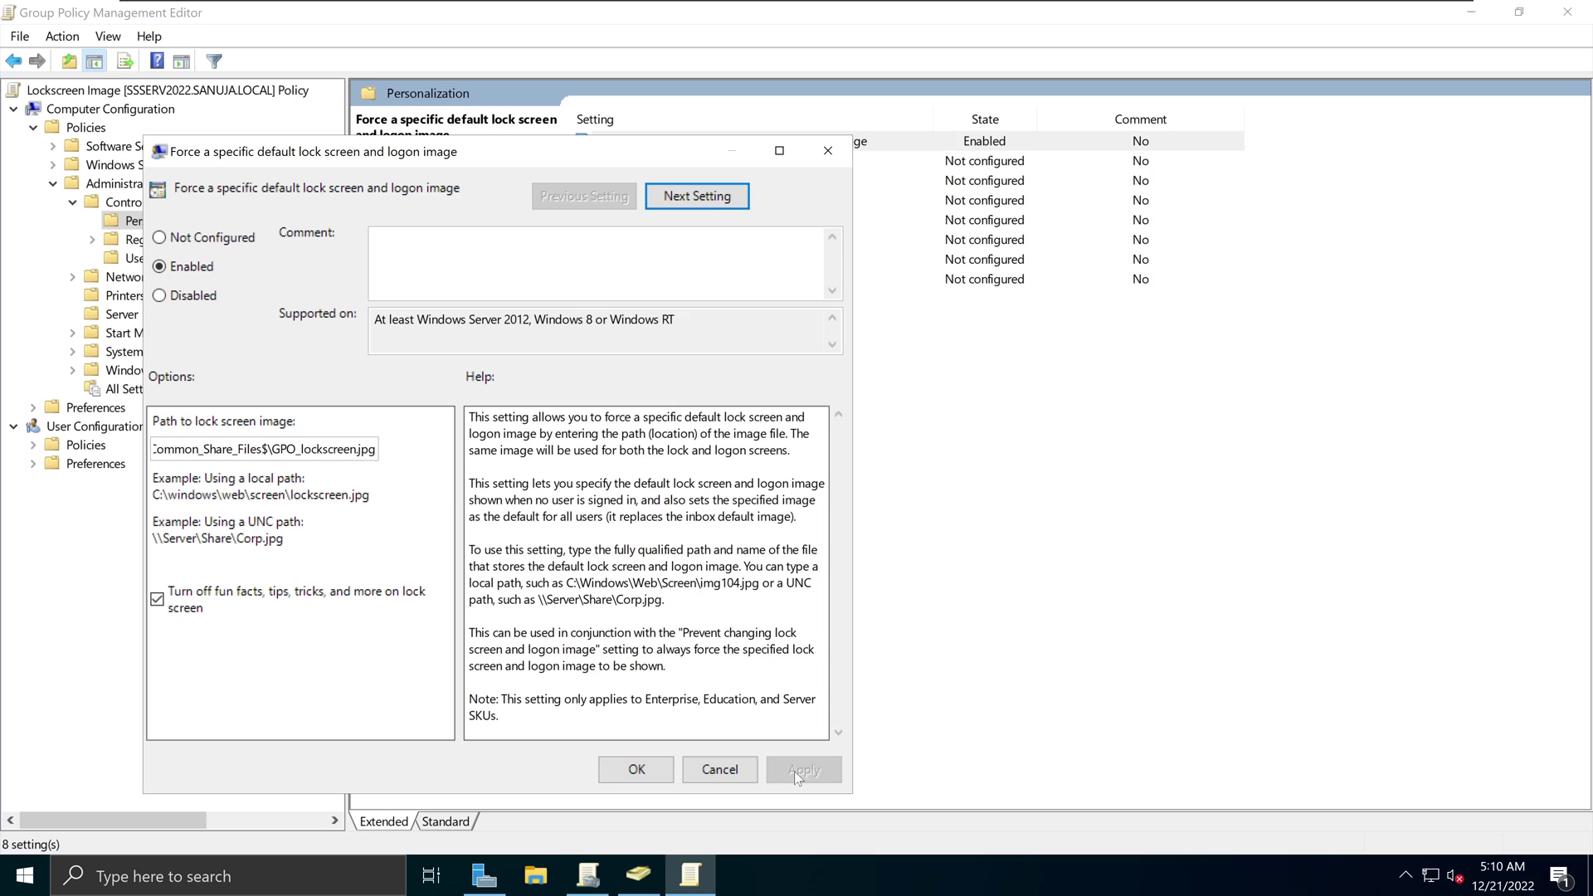
{"action": "left_click", "coordinate": [636, 770]}
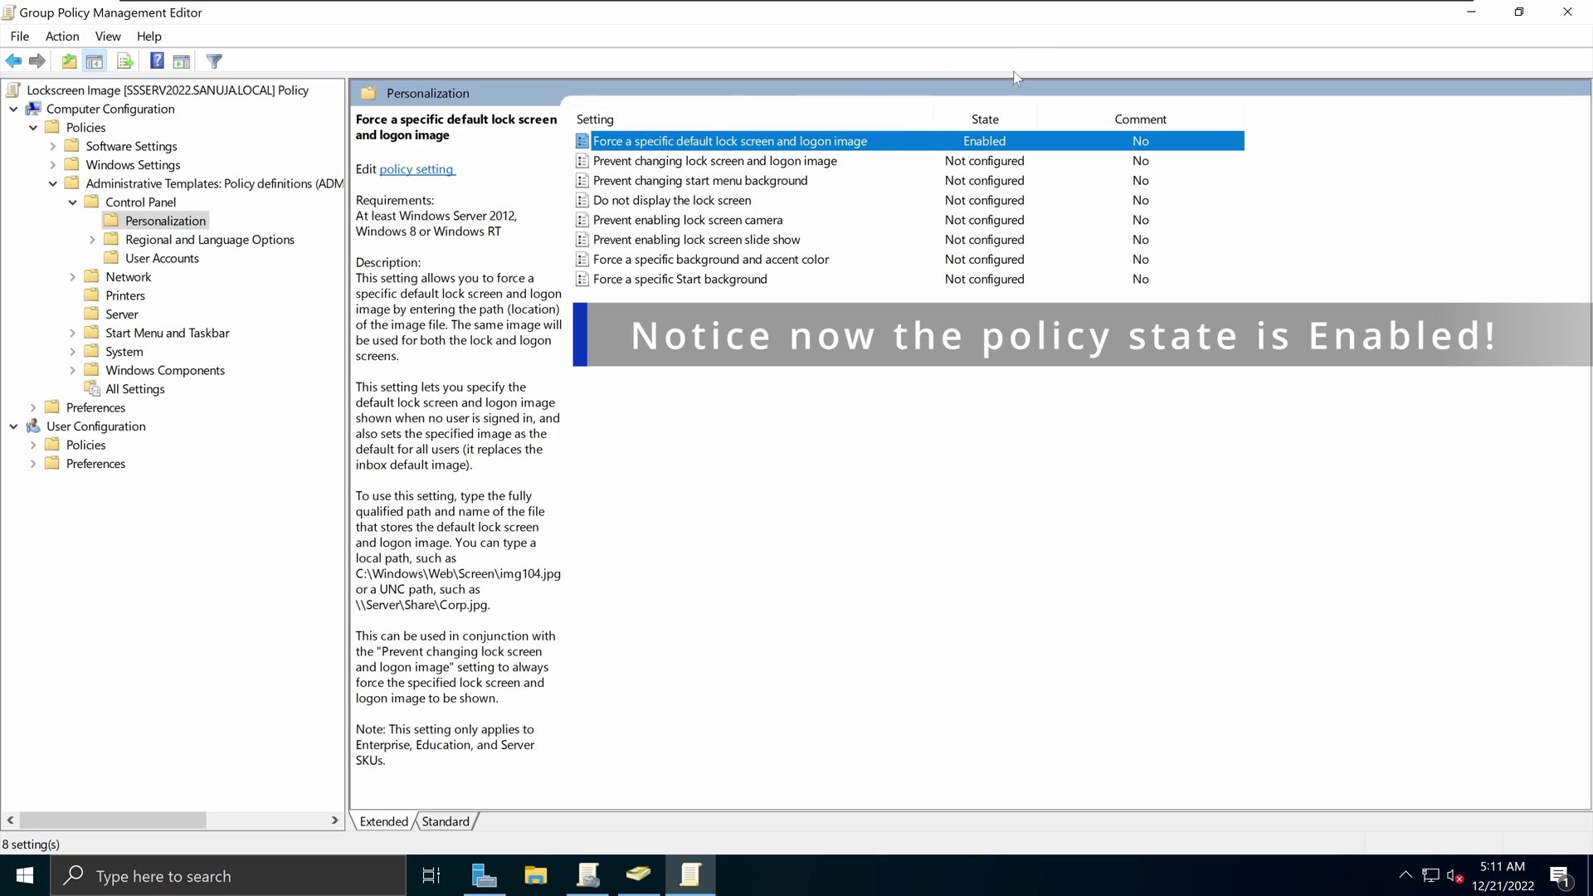
- Close the Group Policy editor, minimize the management console, and switch to the Windows 11 Enterprise virtual machine
{"action": "left_click", "coordinate": [1583, 14]}
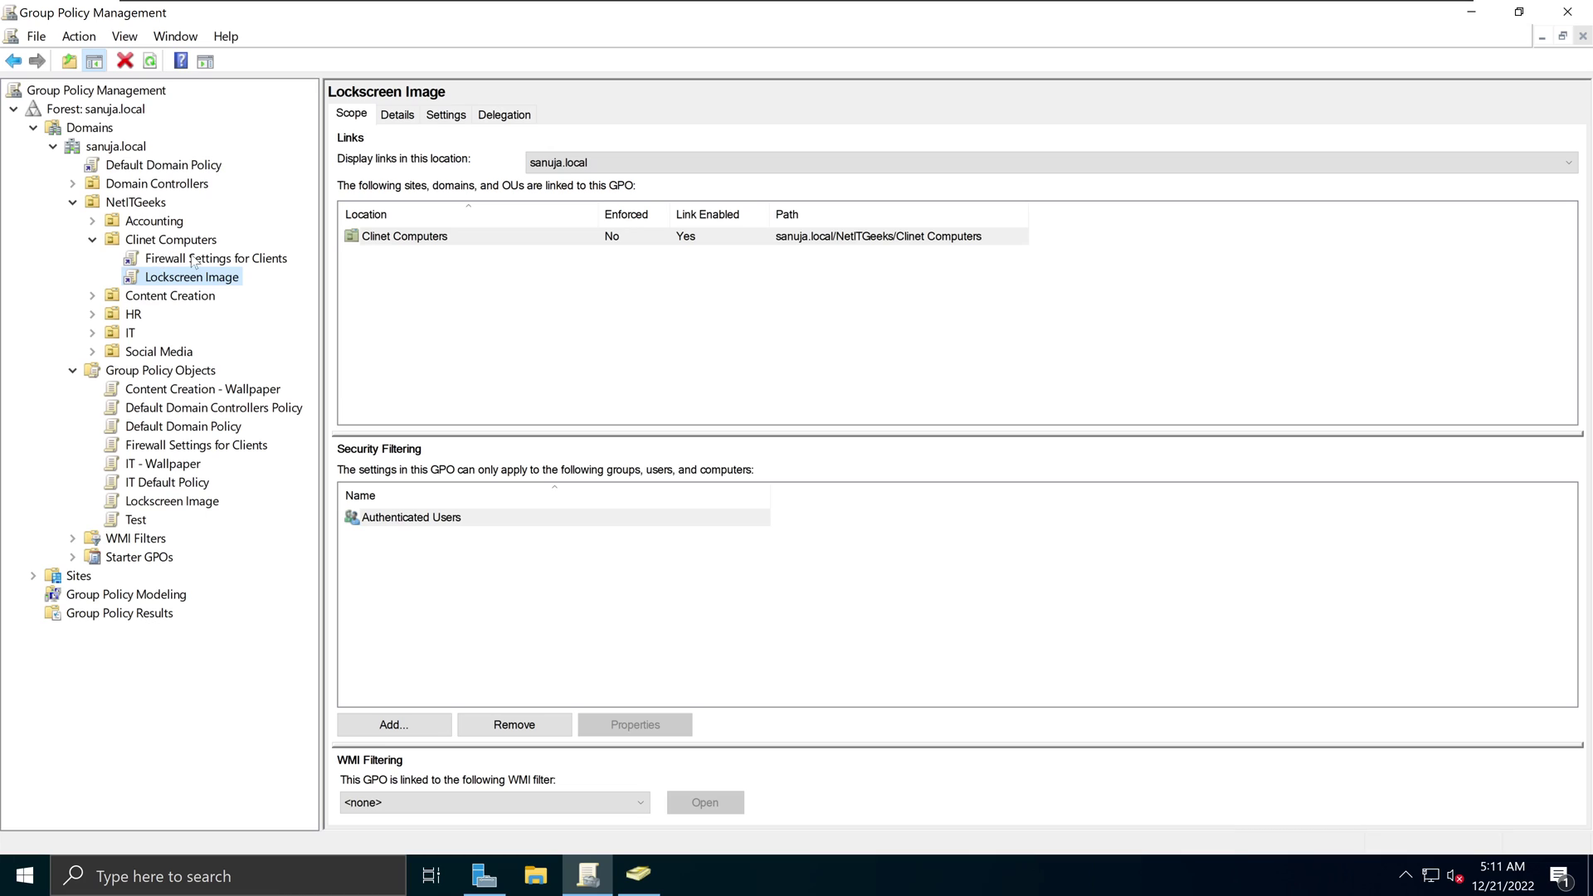
{"action": "left_click", "coordinate": [1472, 11]}
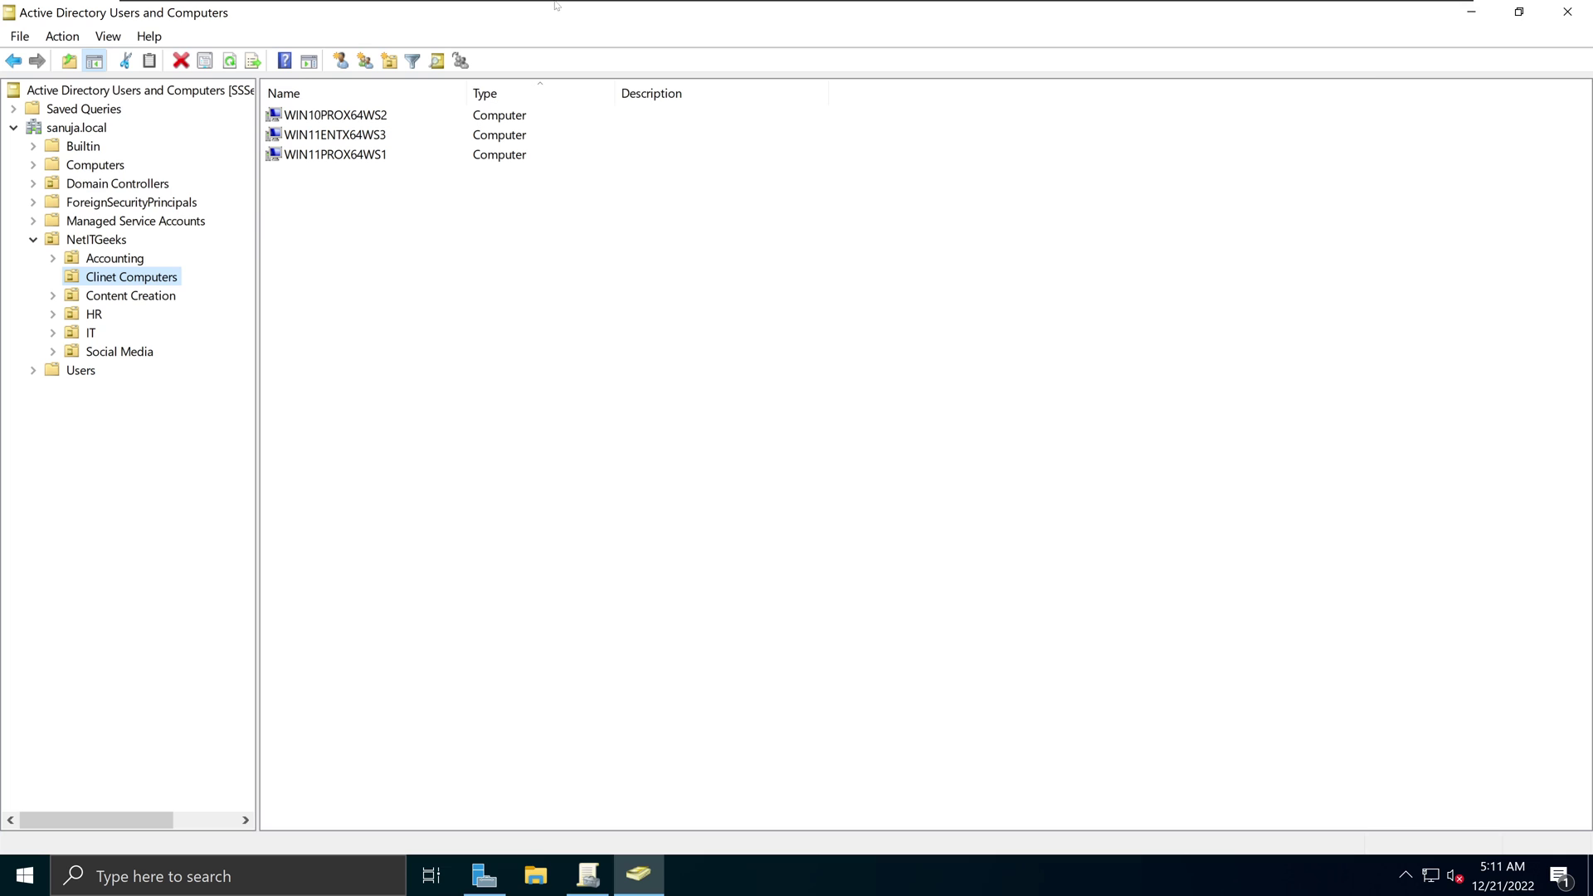
{"action": "mouse_move", "coordinate": [556, 4]}
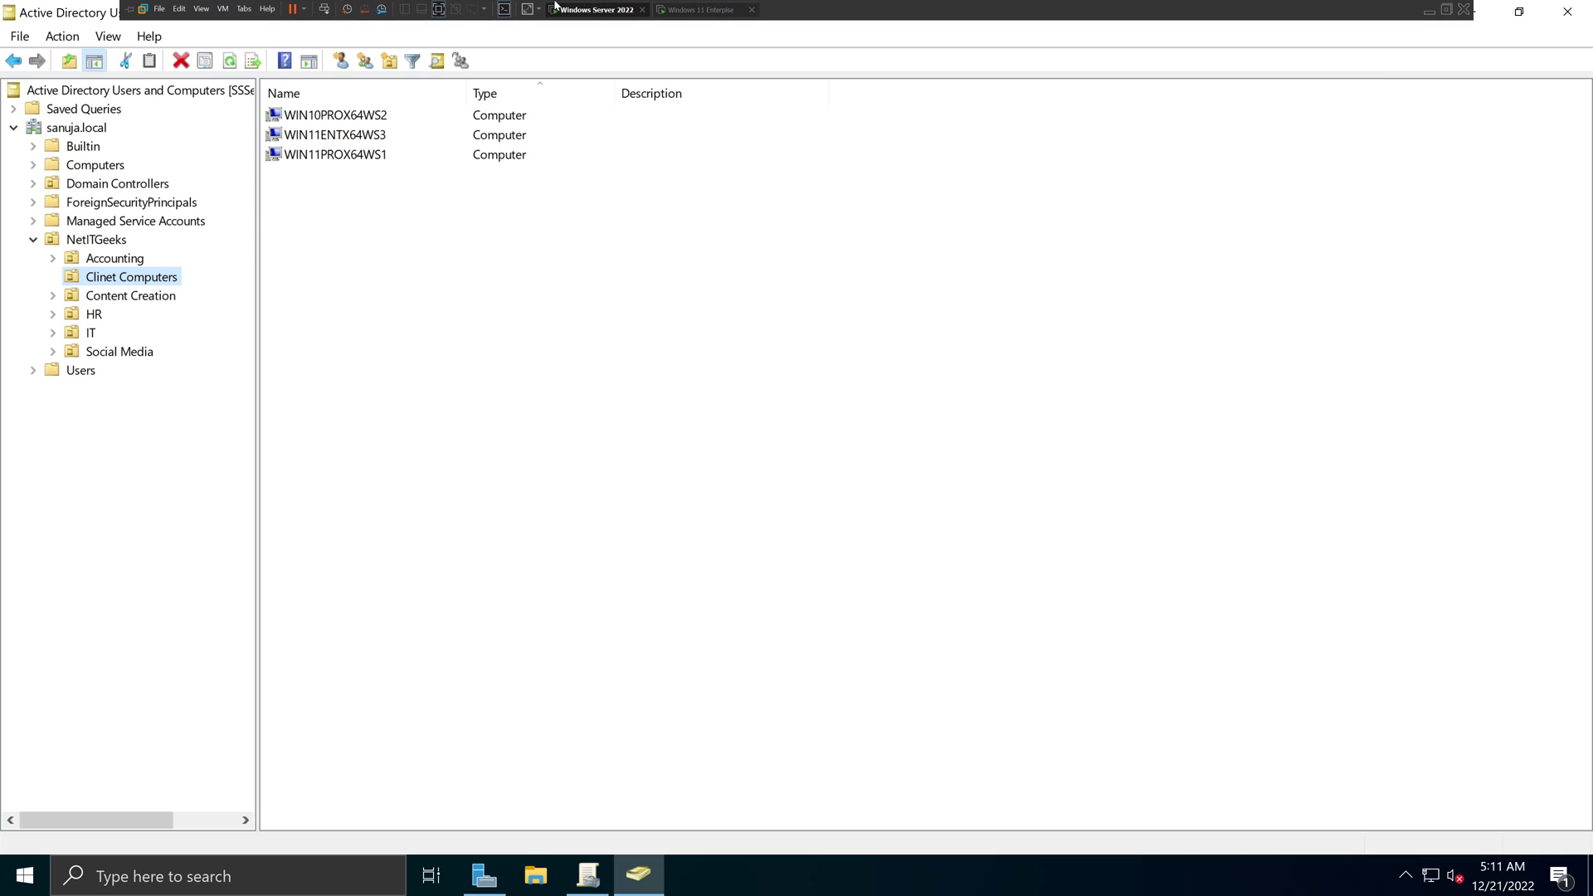
{"action": "left_click", "coordinate": [707, 10]}
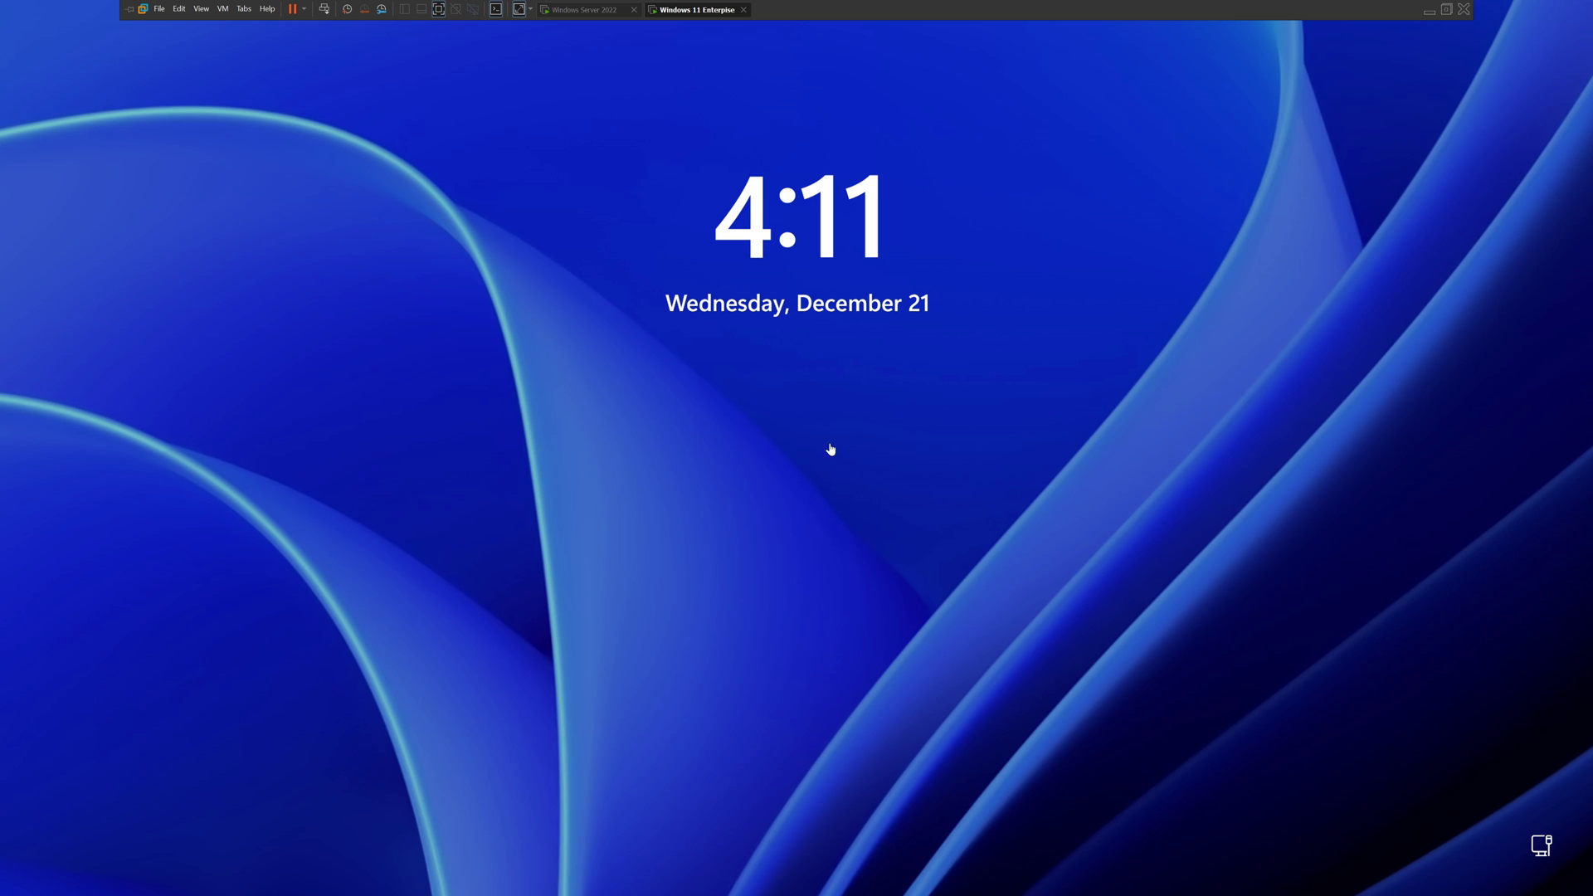
- Dismiss the Windows 11 lock screen and sign in to the preselected domain user by entering the account password
{"action": "left_click", "coordinate": [891, 577]}
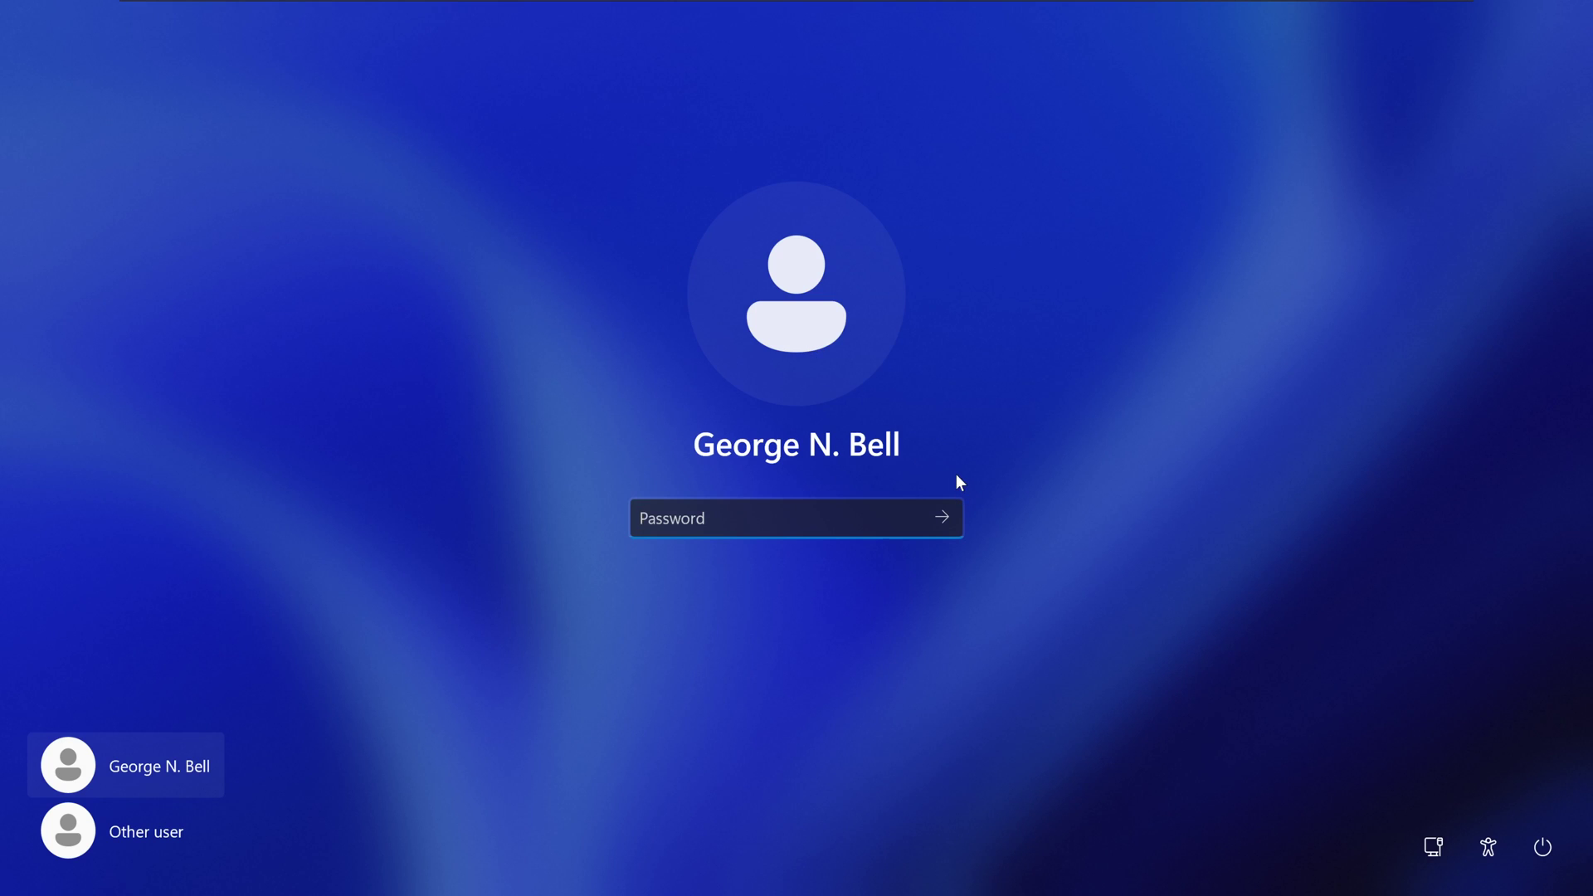
{"action": "type", "text": "•••••••••••"}
{"action": "key", "text": "Return"}
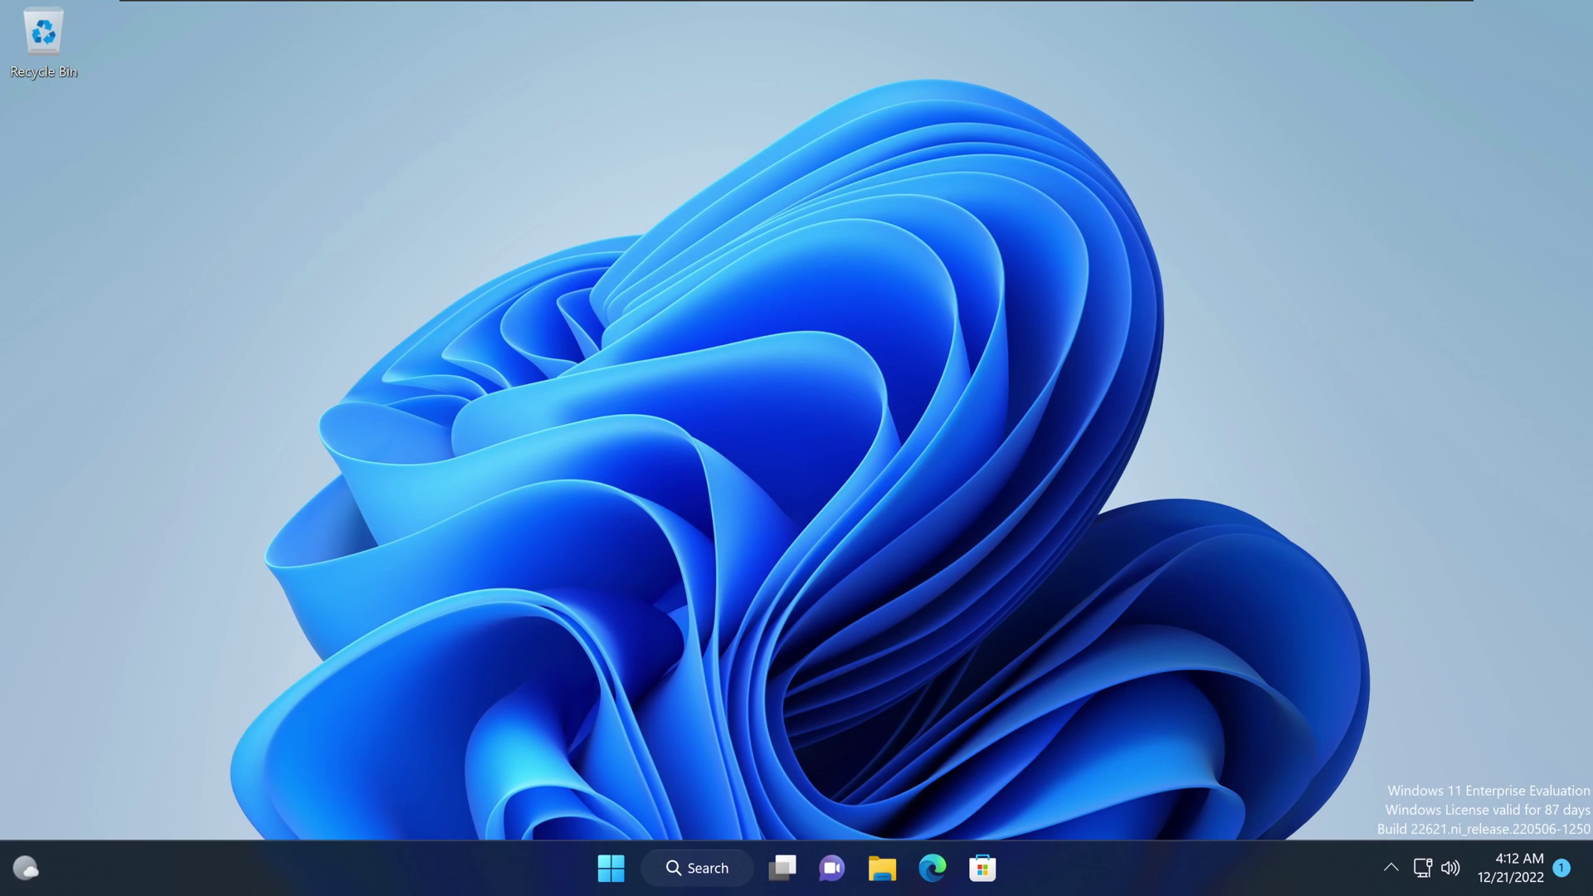
- Force a Group Policy update on the client by running gpupdate /force in Command Prompt, and close the window once it finishes
{"action": "left_click", "coordinate": [610, 869]}
{"action": "type", "text": "cmd"}
{"action": "key", "text": "Return"}
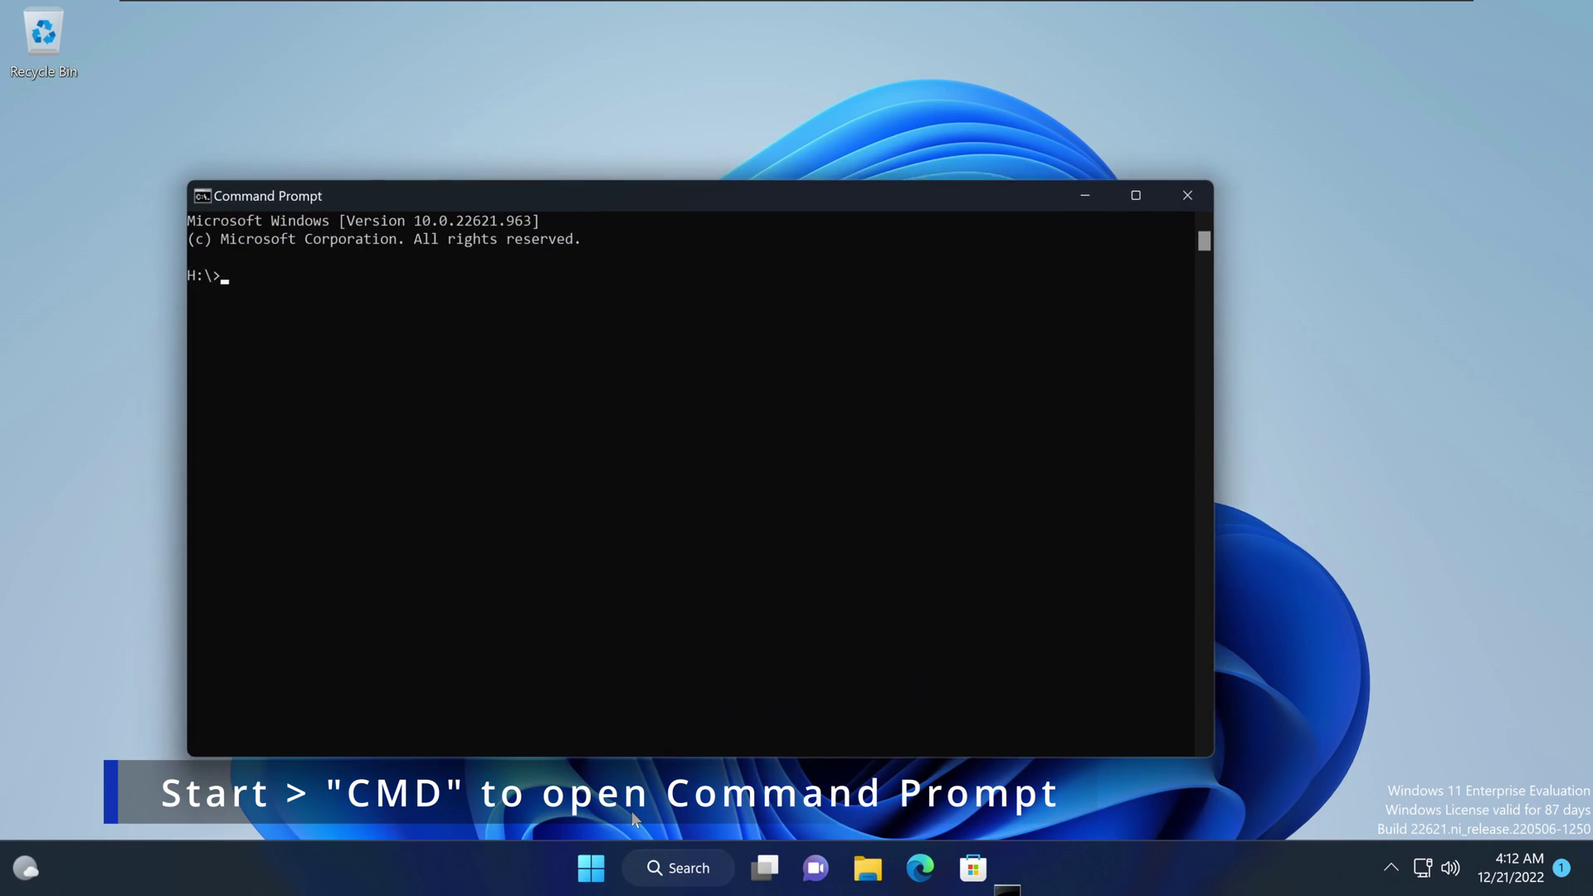
{"action": "type", "text": "up"}
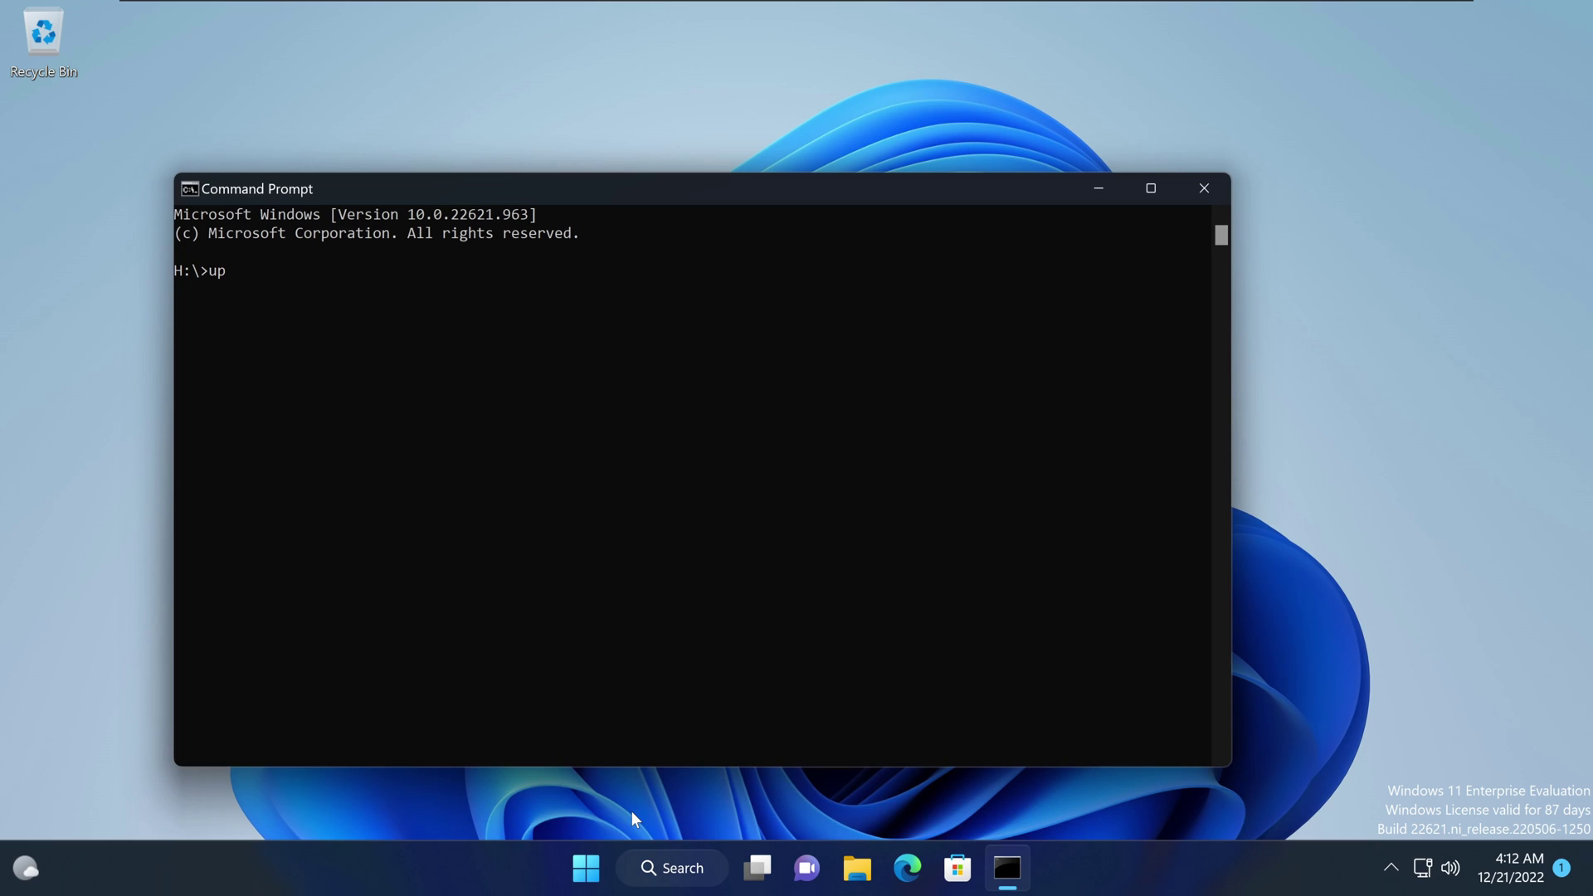
{"action": "type", "text": "gp"}
{"action": "key", "text": "BackSpace"}
{"action": "key", "text": "BackSpace"}
{"action": "key", "text": "BackSpace"}
{"action": "key", "text": "BackSpace"}
{"action": "type", "text": "g"}
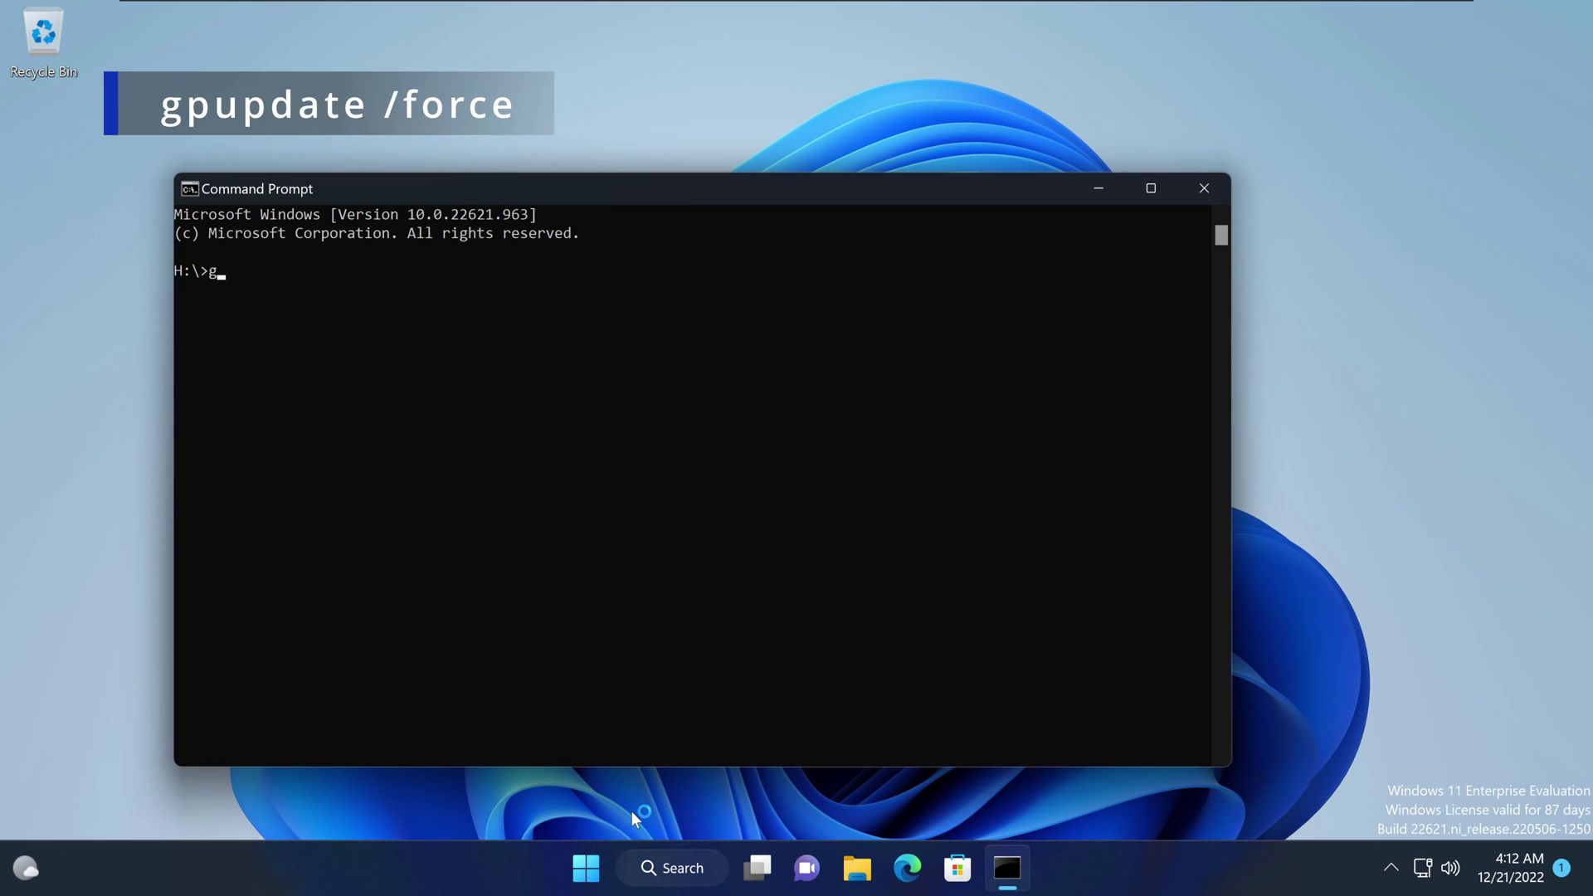
{"action": "type", "text": "pupdate /force"}
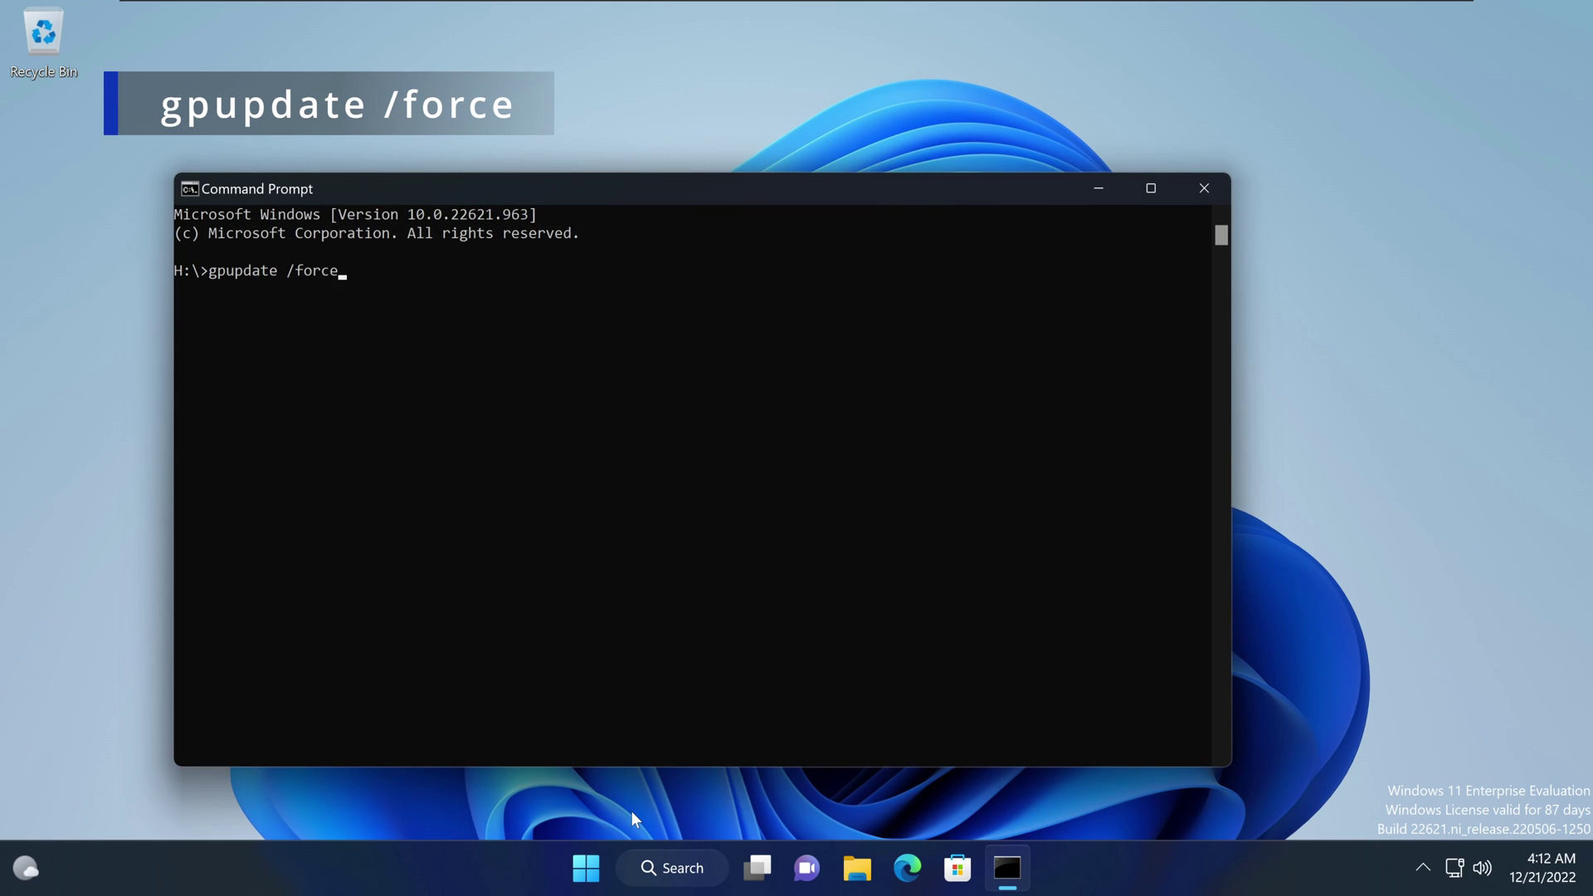
{"action": "key", "text": "Return"}
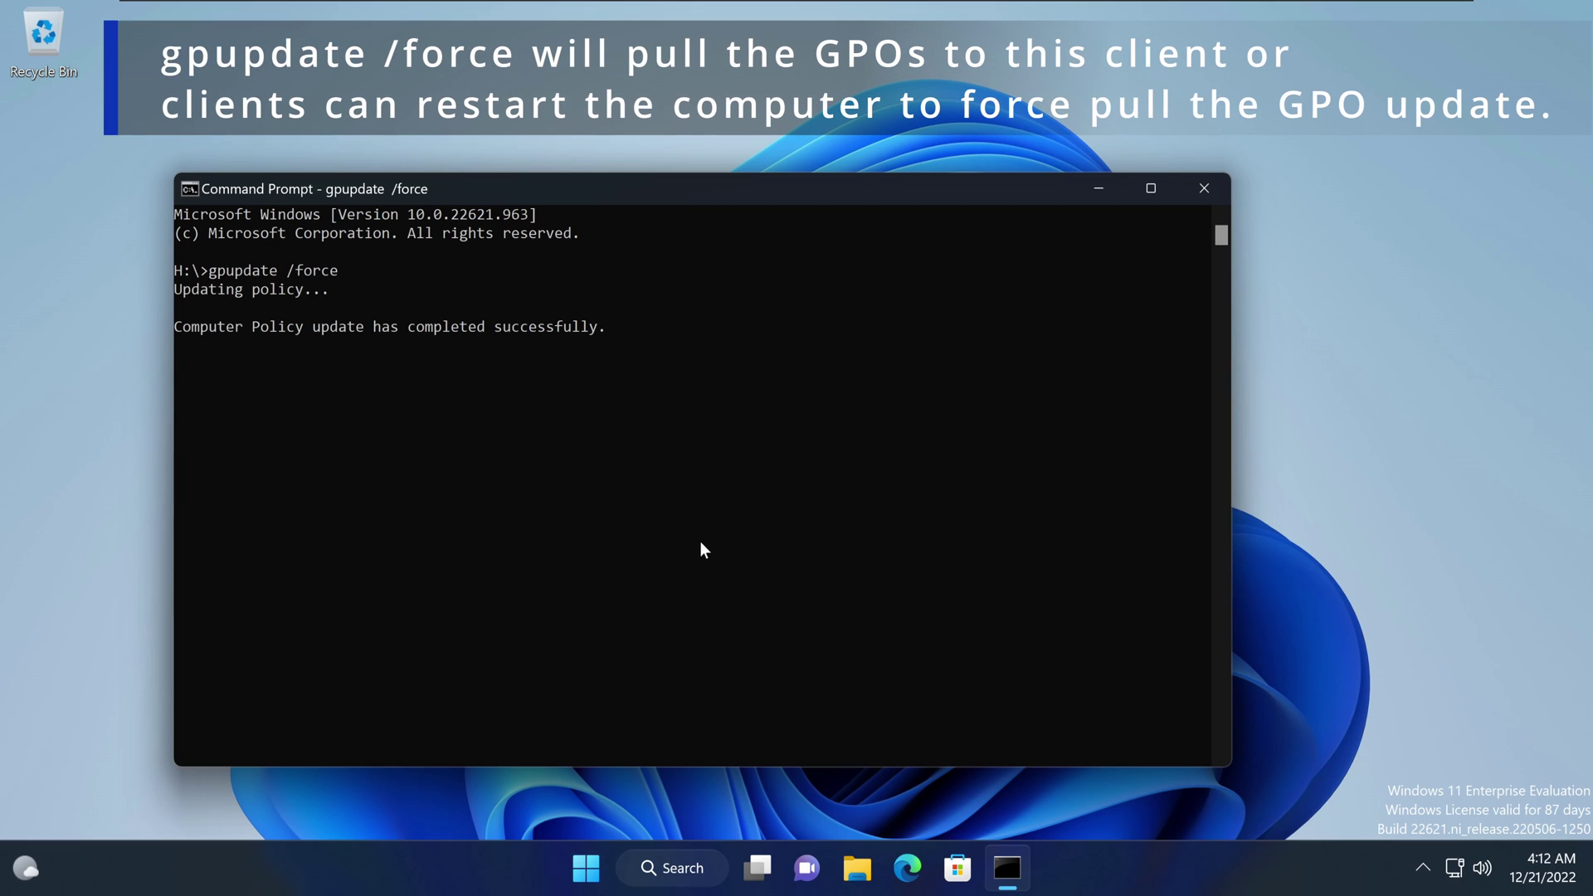
{"action": "left_click", "coordinate": [700, 541]}
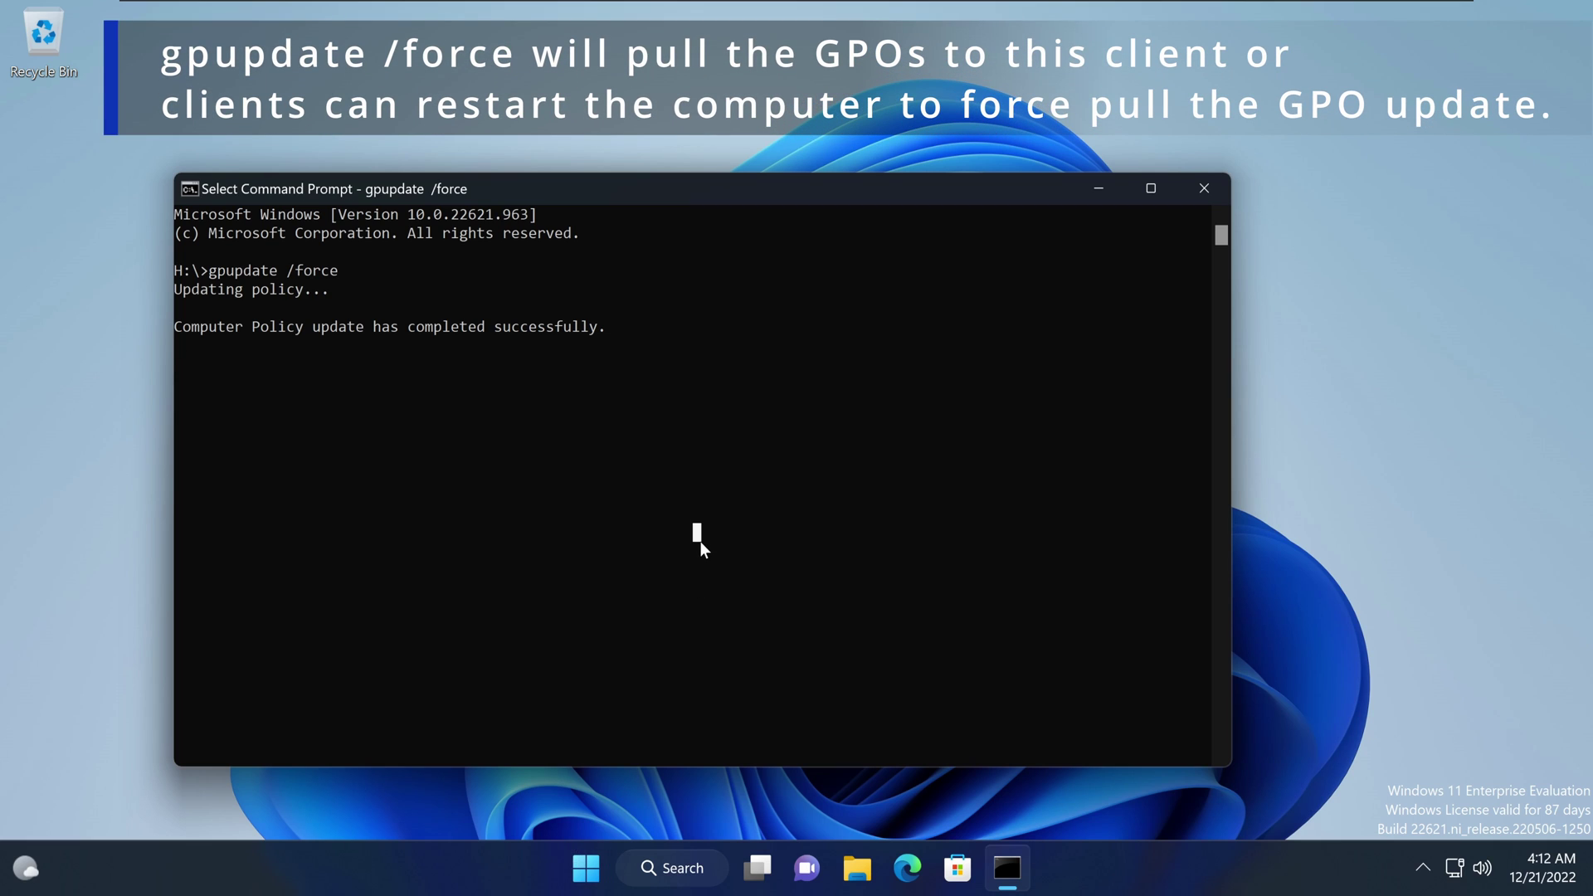
{"action": "key", "text": "Escape"}
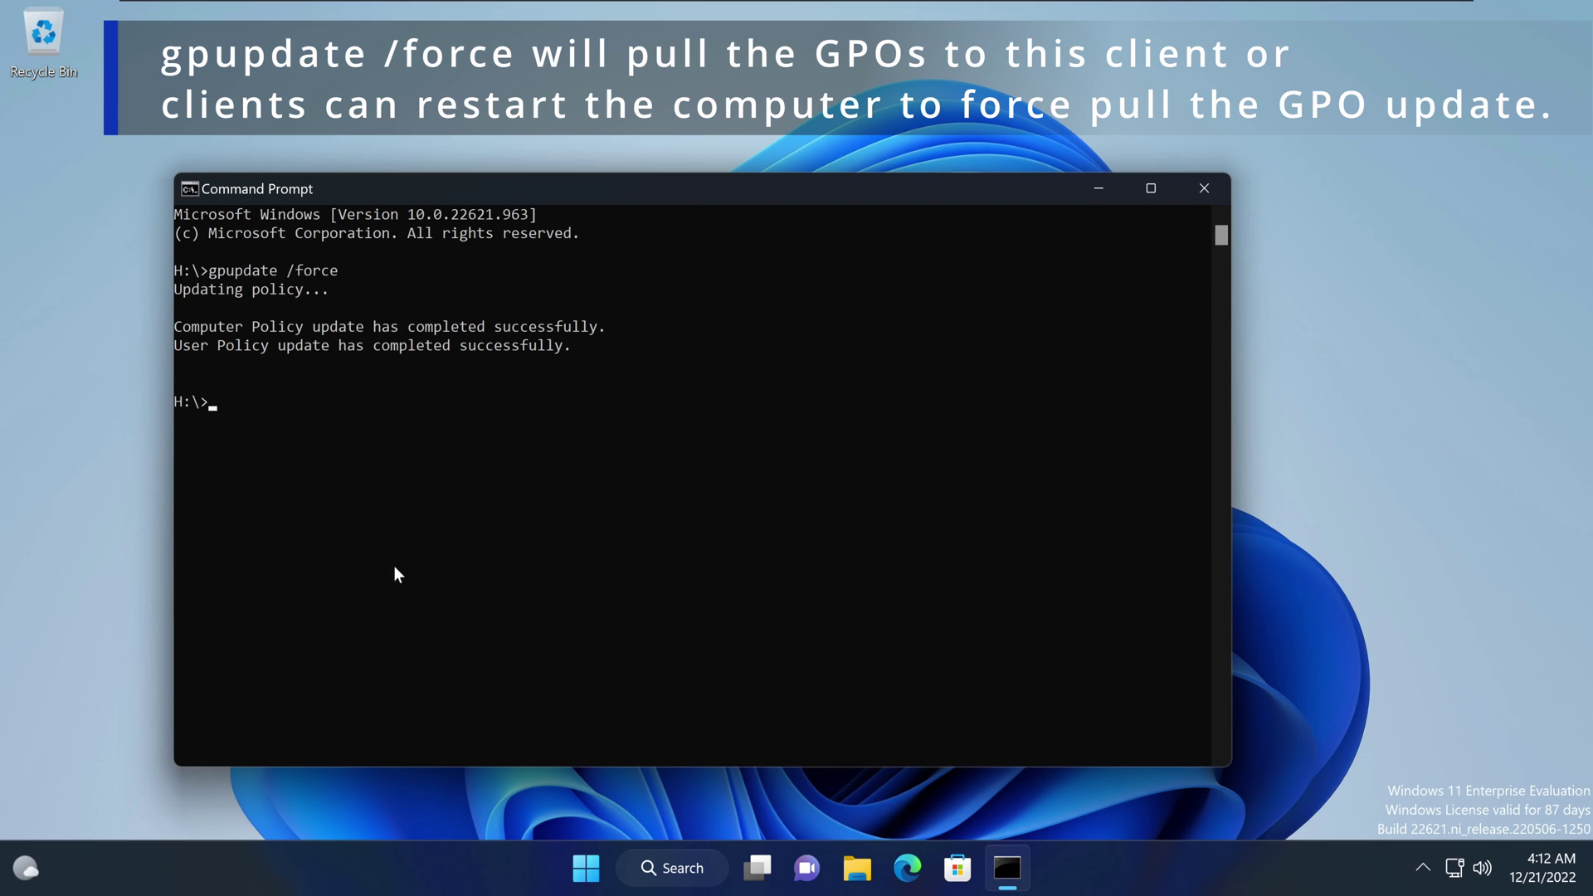
{"action": "left_click", "coordinate": [1205, 188]}
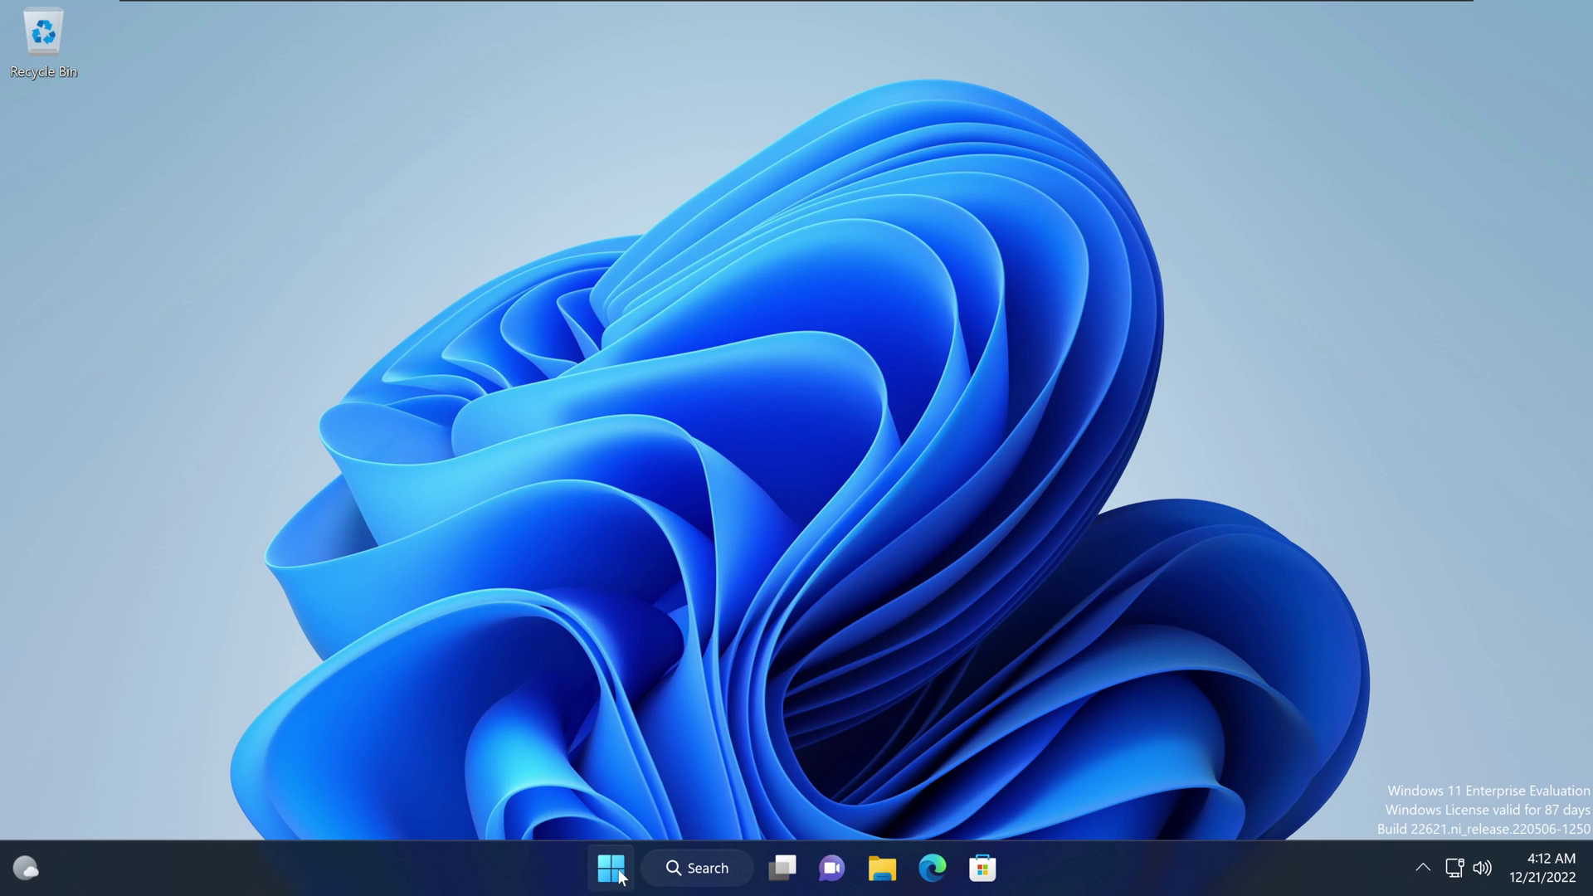
- Open the signed-in user's account options on the Windows 11 client
{"action": "left_click", "coordinate": [612, 865]}
{"action": "left_click", "coordinate": [611, 784]}
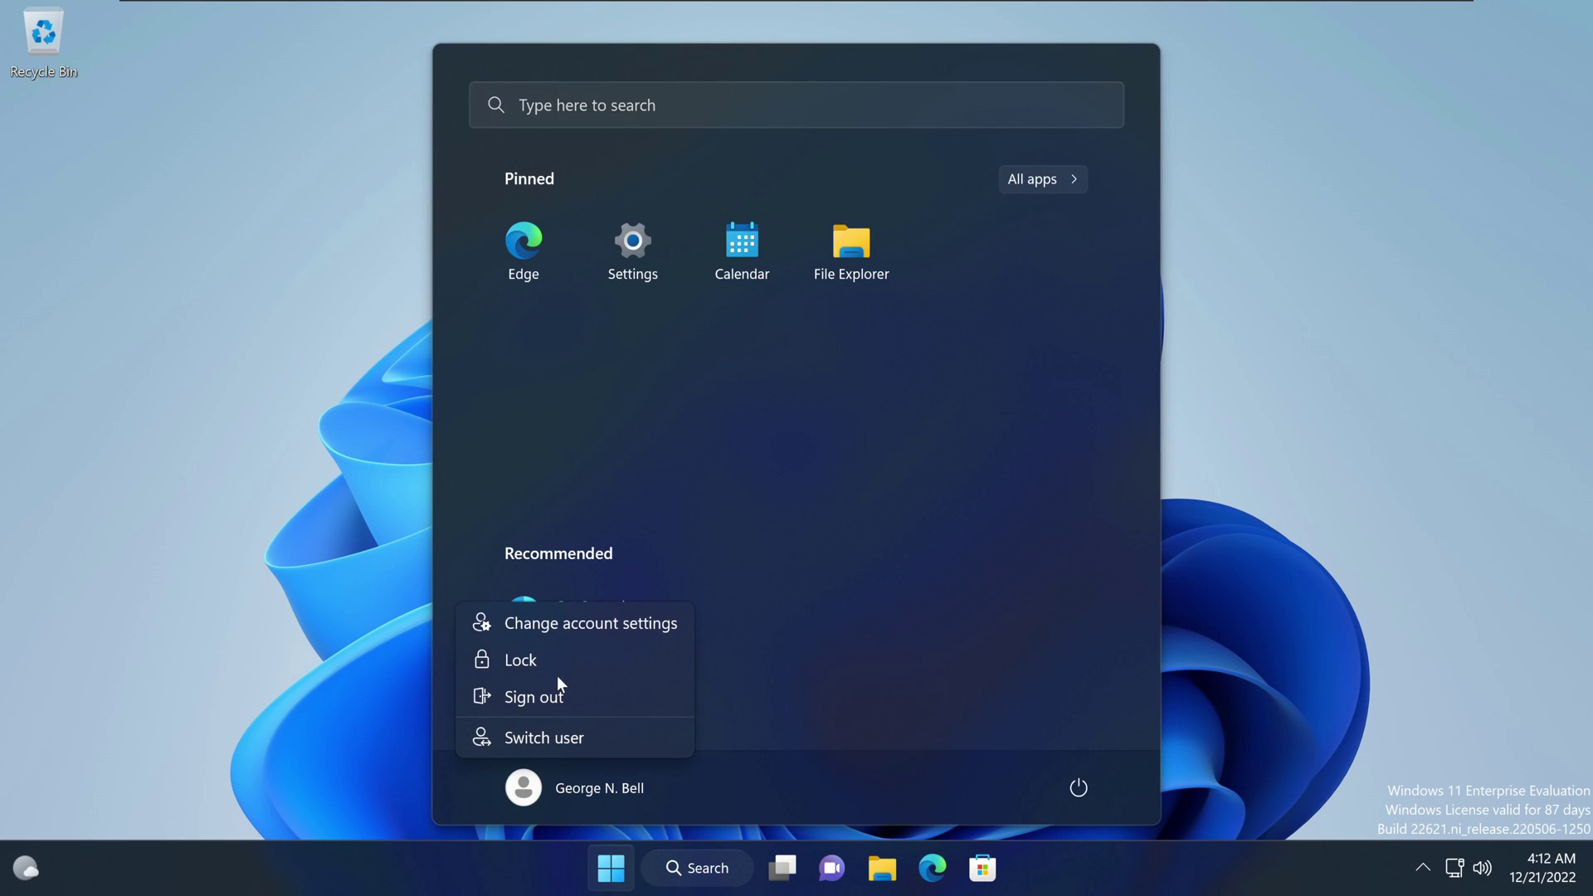